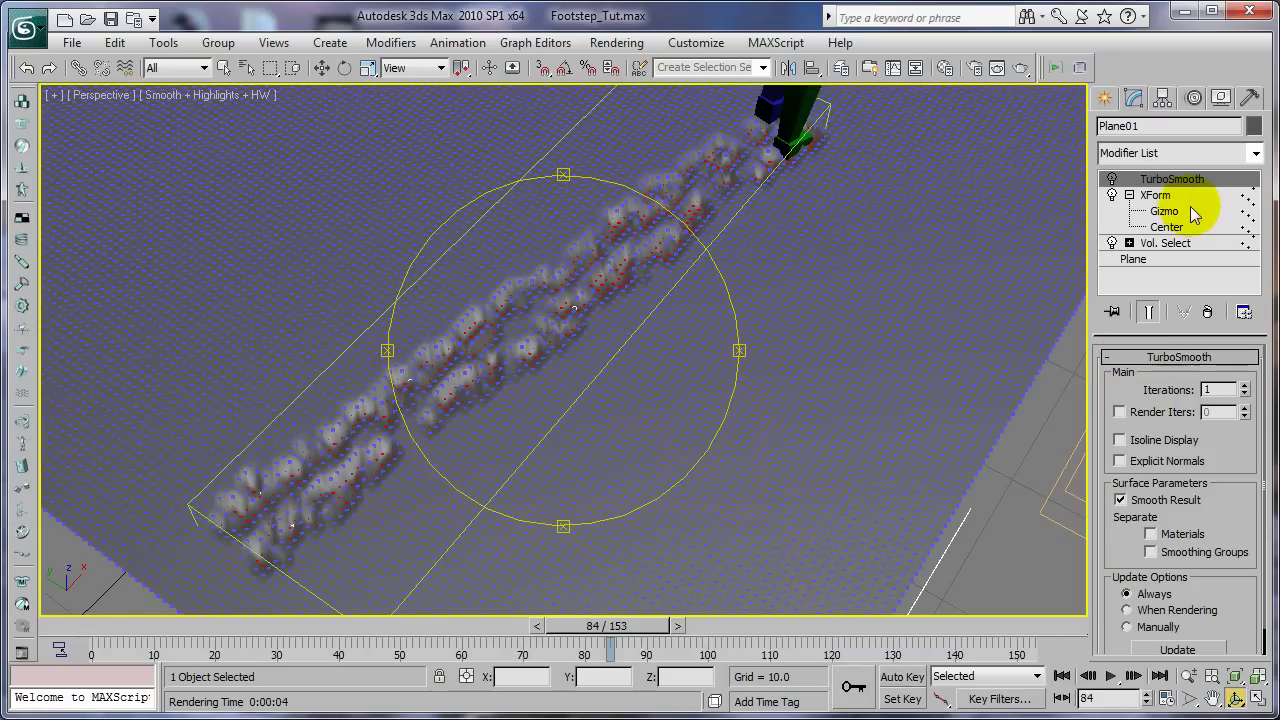
Set Plane01 to 159 length and 142 width segments, about 45,156 faces, and orbit to the trail.
click(1183, 260)
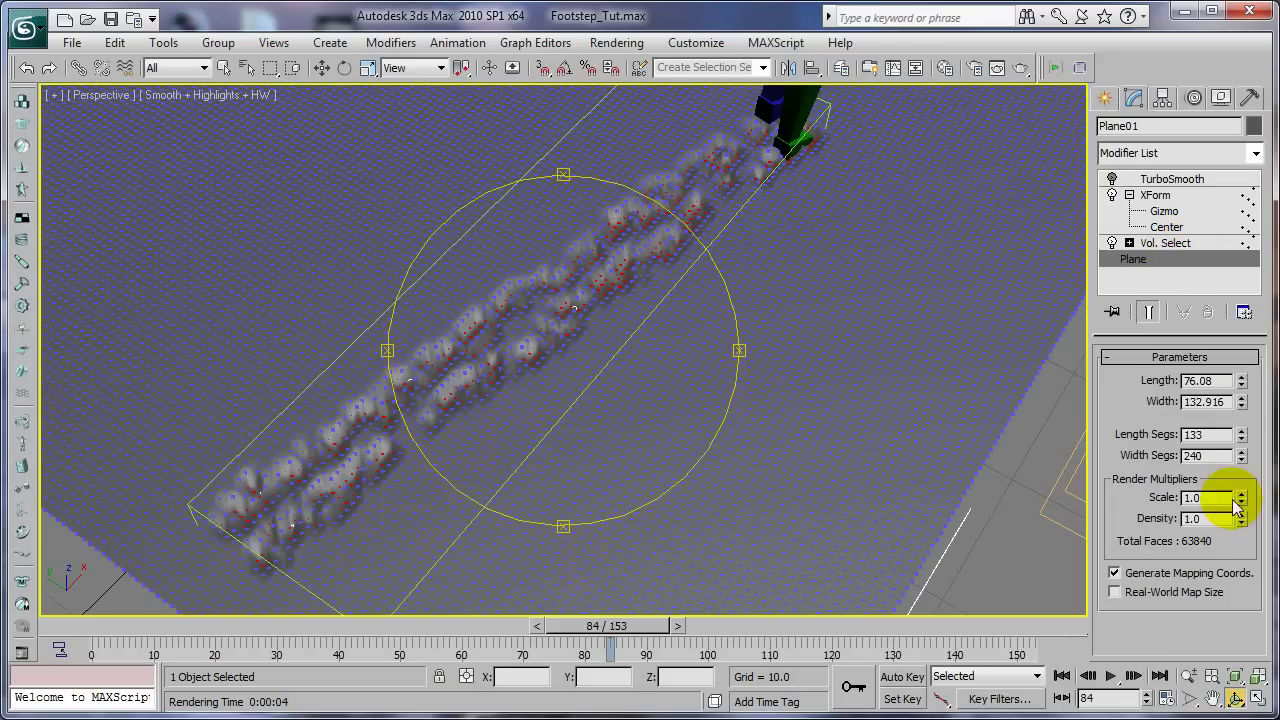
drag(1241, 438, 1242, 495)
right_click(1238, 437)
click(620, 434)
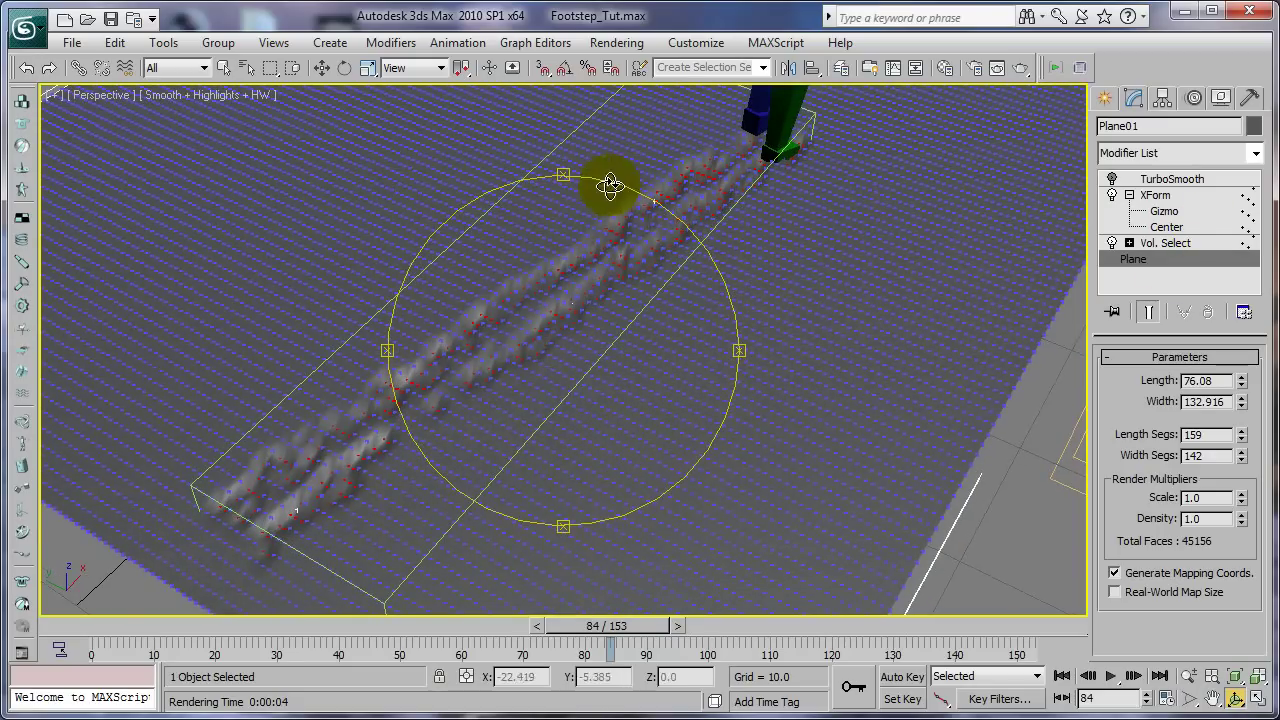
mouse_move(649, 317)
mouse_down()
mouse_move(646, 251)
mouse_move(651, 300)
mouse_up()
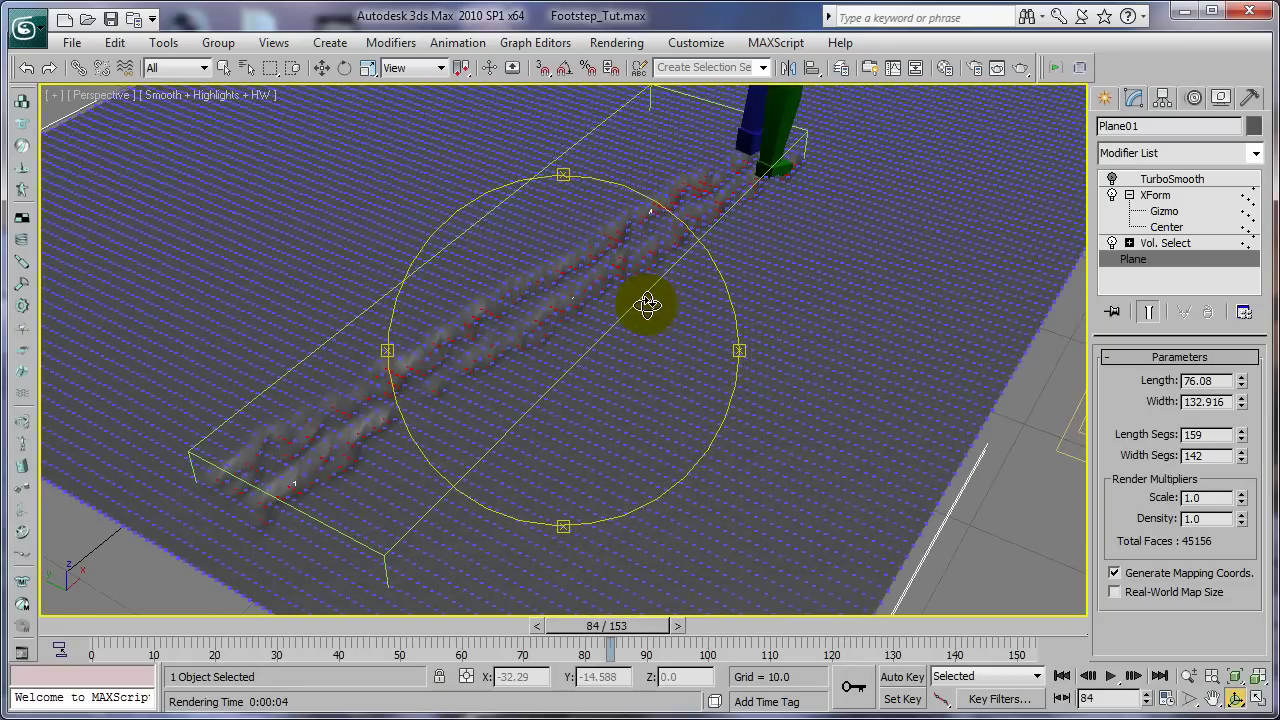
click(321, 67)
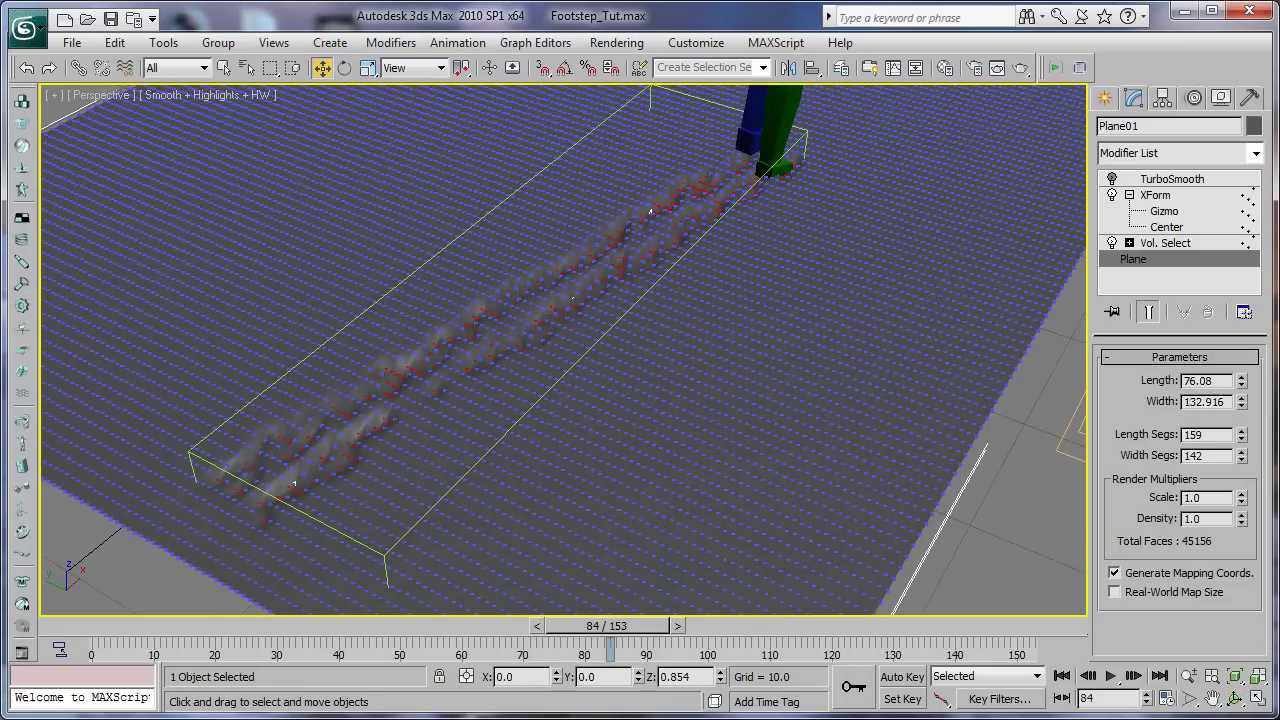
Lower Birth 01's rate in Particle View from 221 to 110 and scrub to preview the footprints.
key(6)
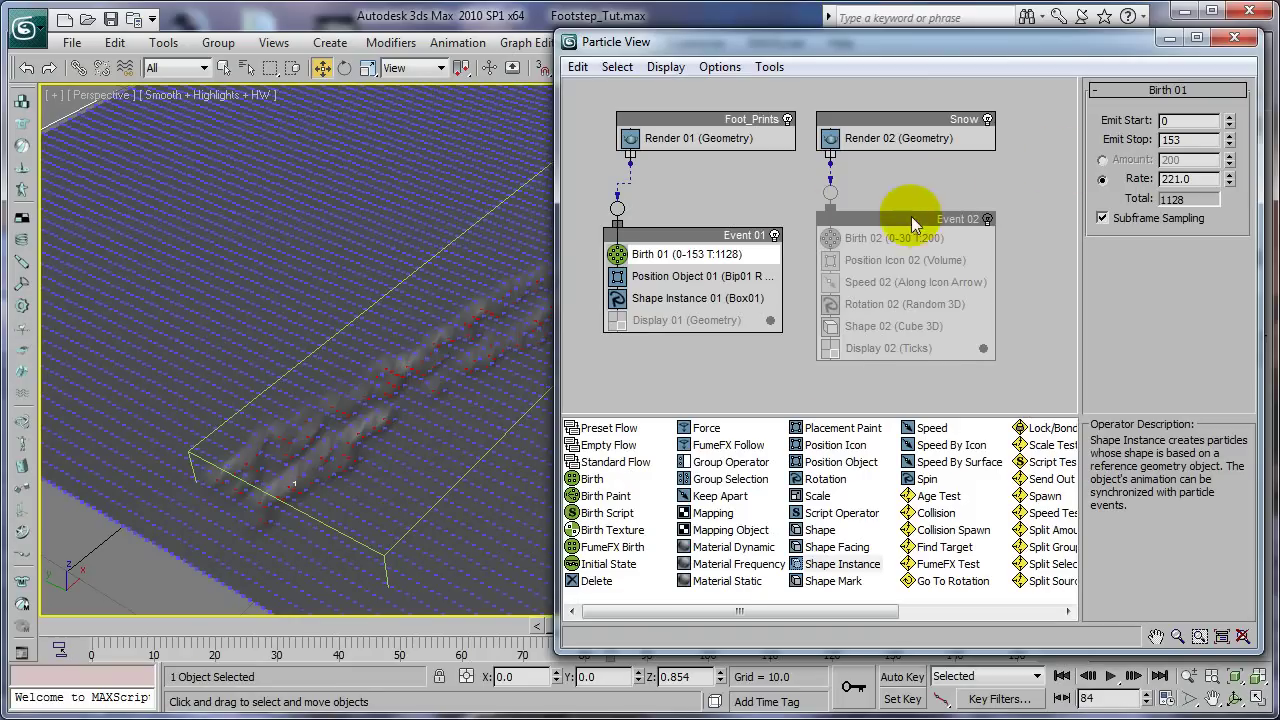
click(745, 254)
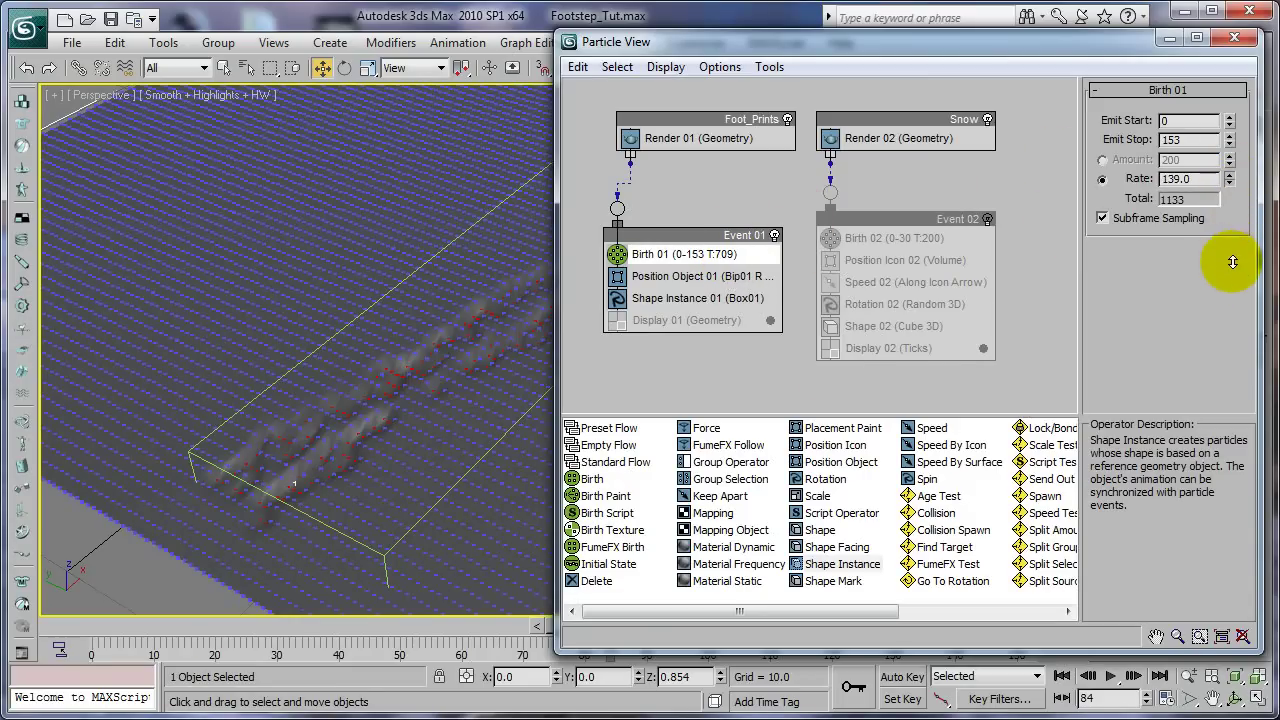
drag(1235, 297, 1235, 305)
drag(545, 626, 432, 595)
key(w)
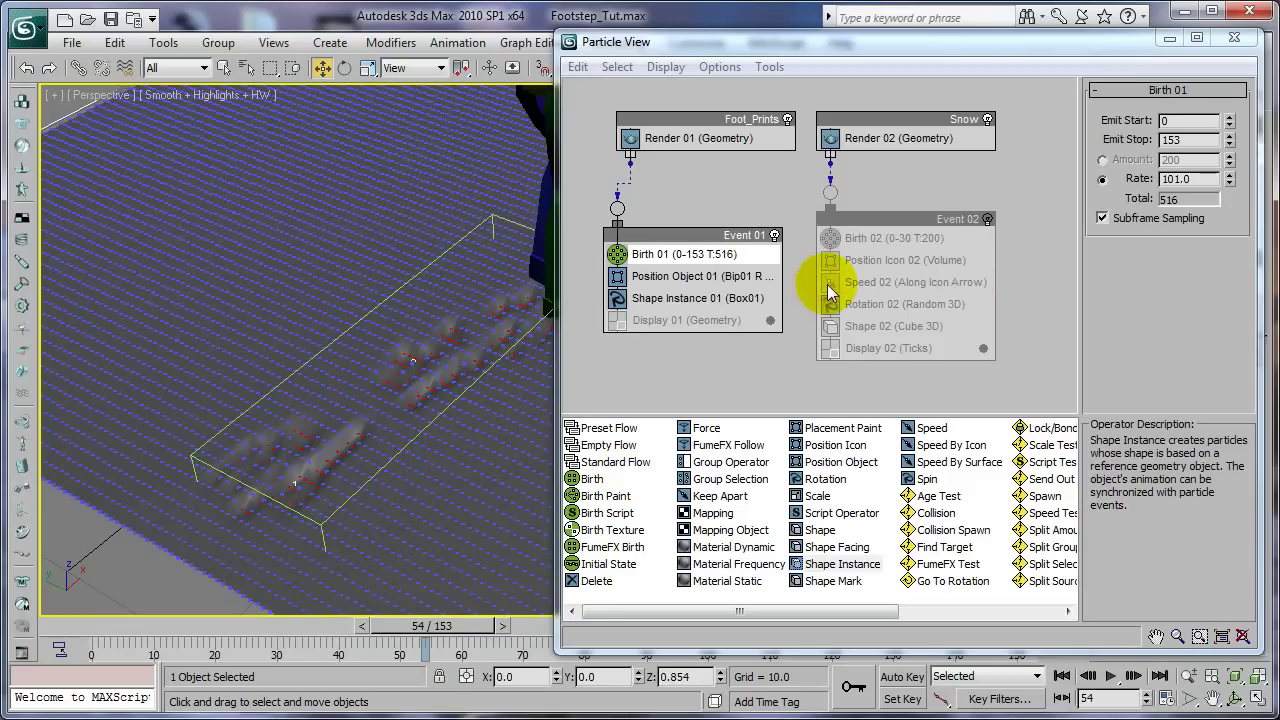
click(1229, 183)
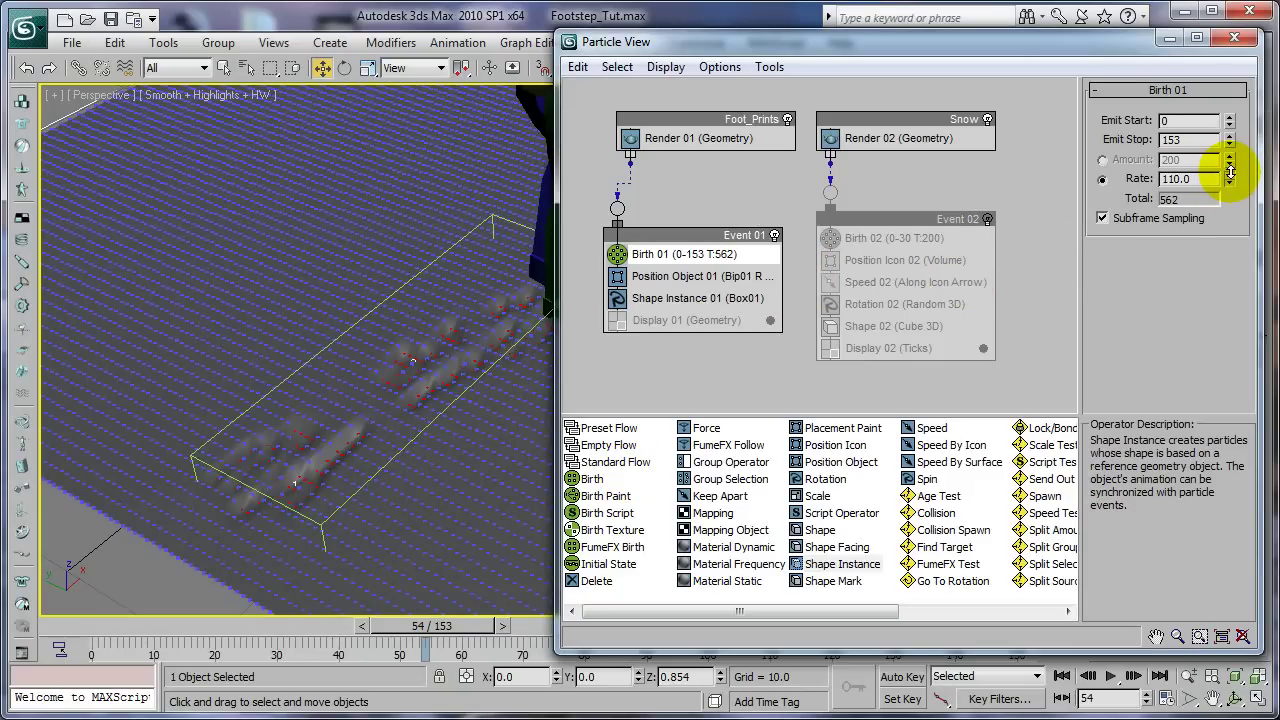
click(1168, 40)
drag(414, 629, 494, 645)
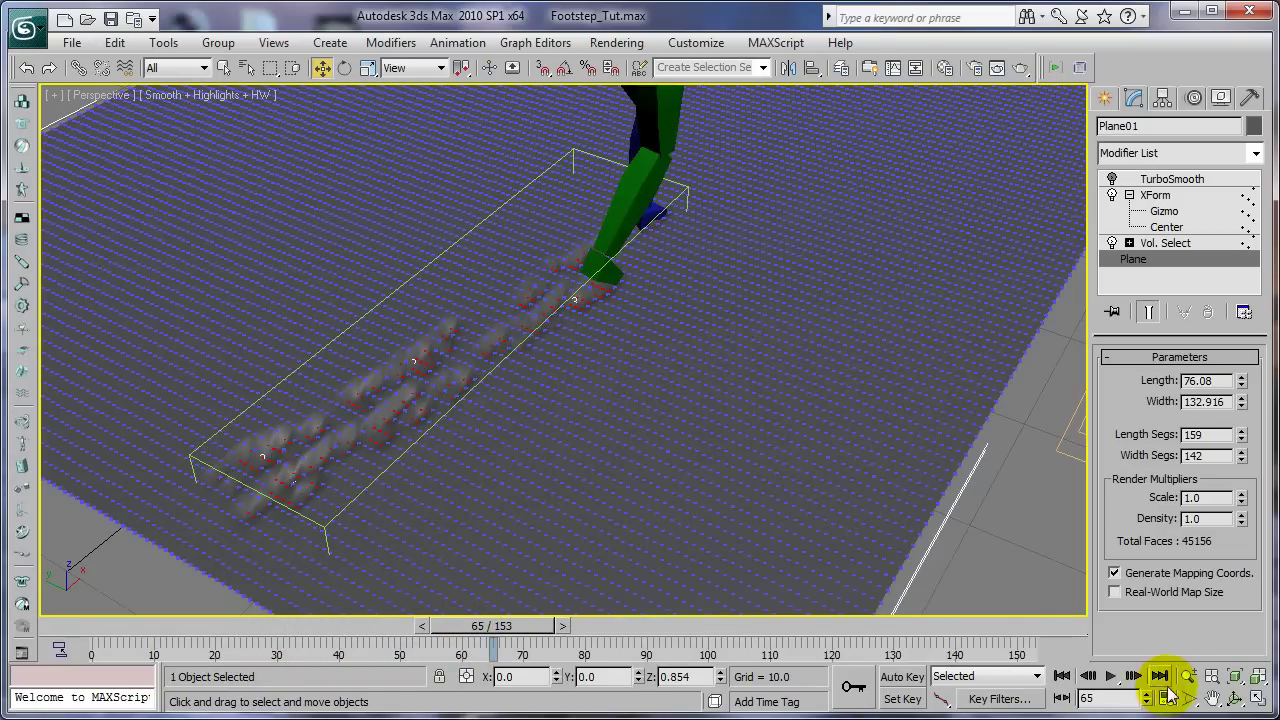
Show Plane01's Vol. Select settings and zoom in on the footprints at frame 65.
click(1168, 243)
click(1189, 680)
drag(491, 437, 486, 383)
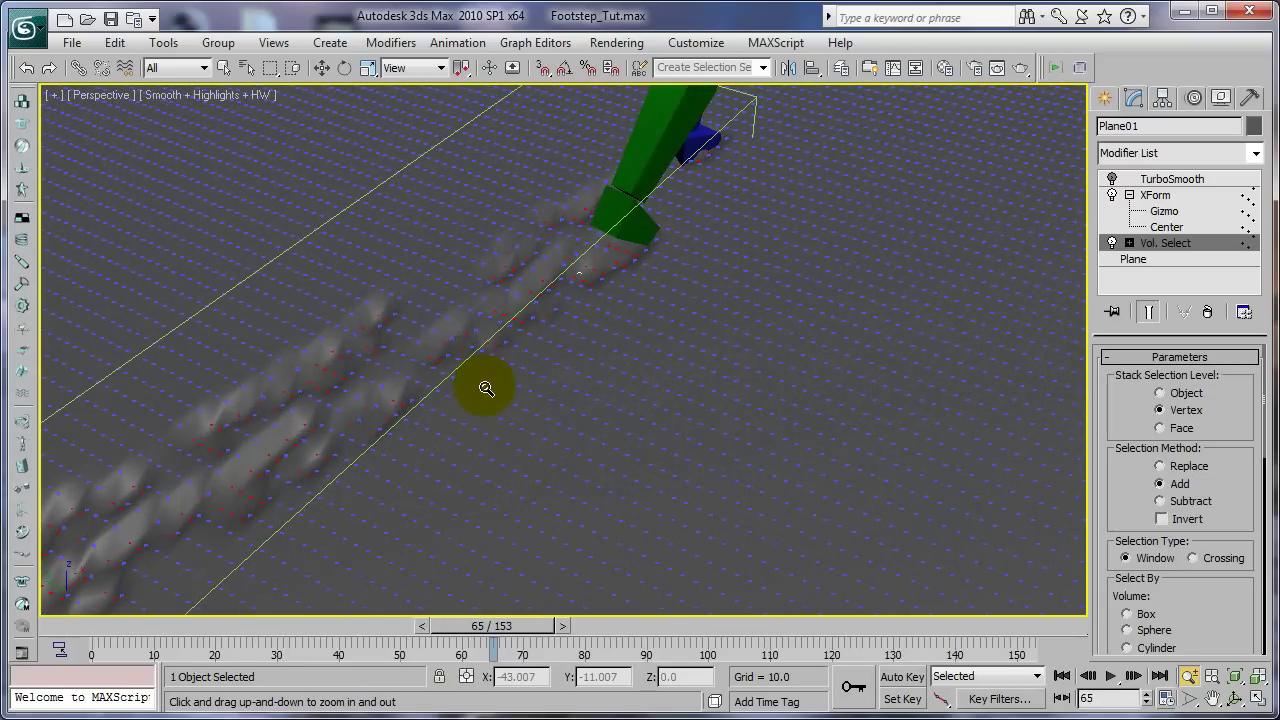
click(1235, 698)
mouse_move(560, 452)
mouse_down()
mouse_move(594, 423)
mouse_move(585, 407)
mouse_move(568, 445)
mouse_up()
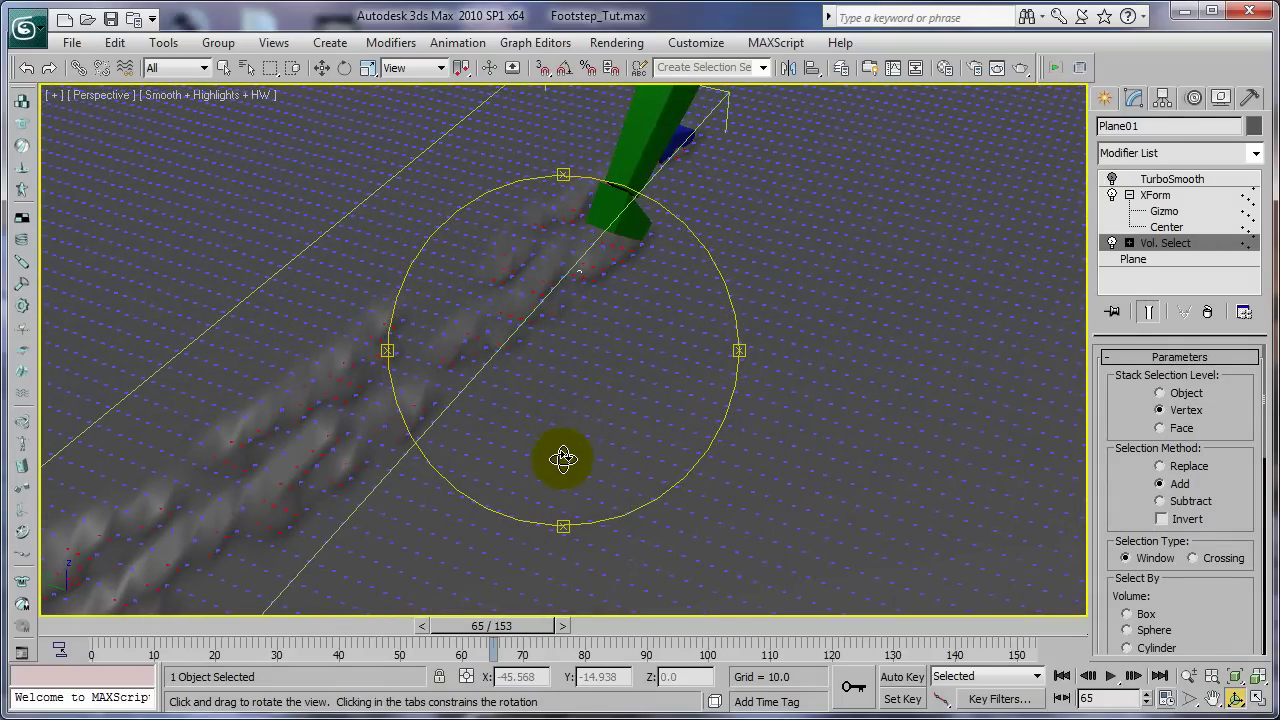
Inspect the footprint trail from several angles, including from below the plane.
click(201, 95)
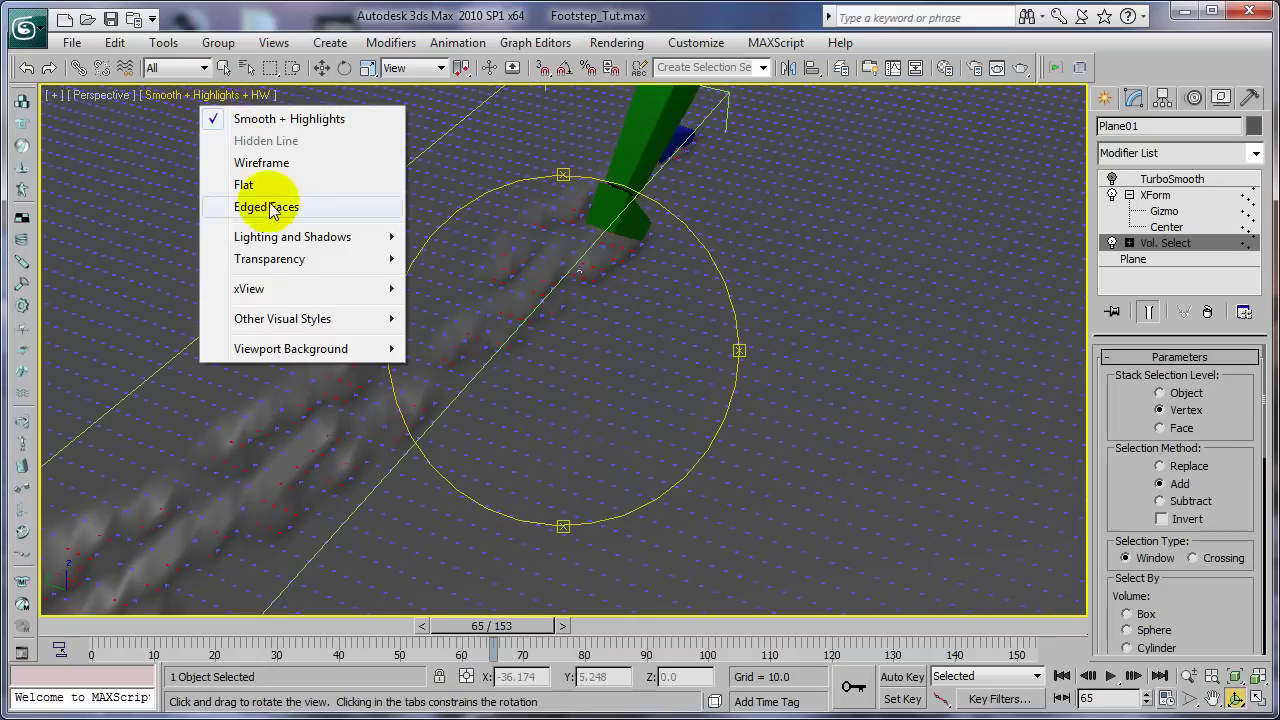
mouse_move(265, 239)
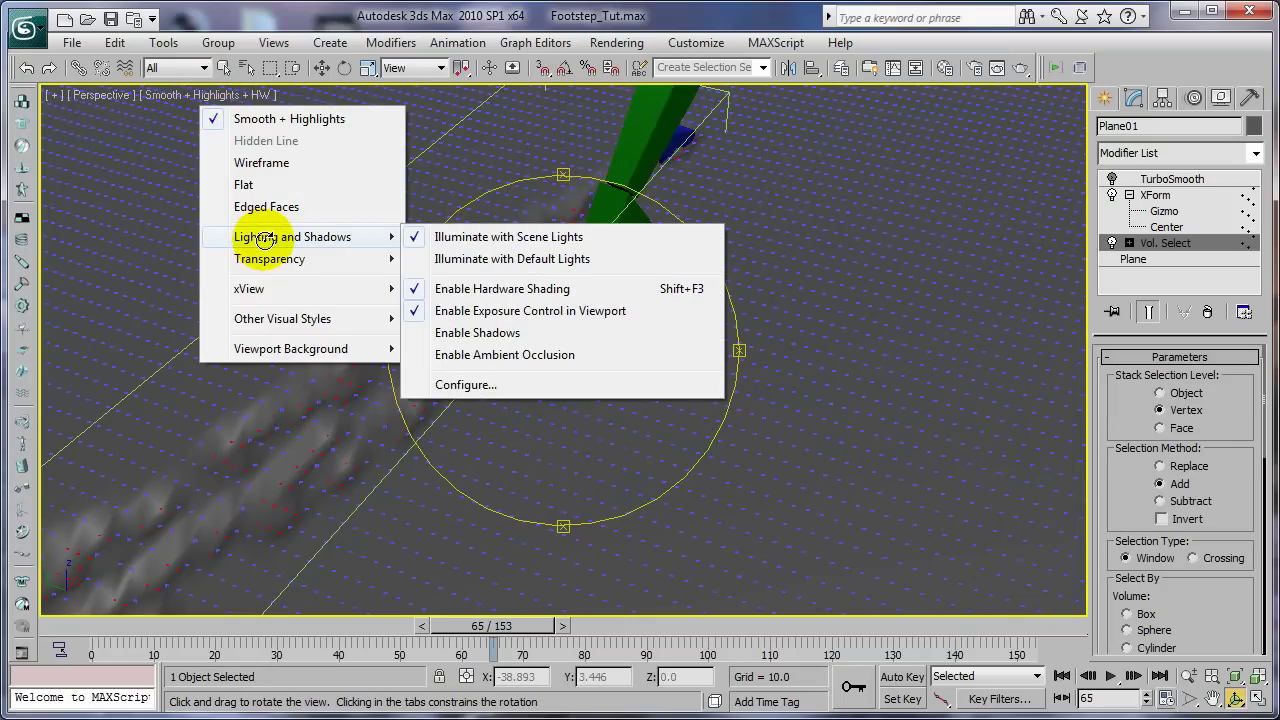
click(518, 259)
drag(518, 259, 507, 363)
drag(522, 295, 686, 424)
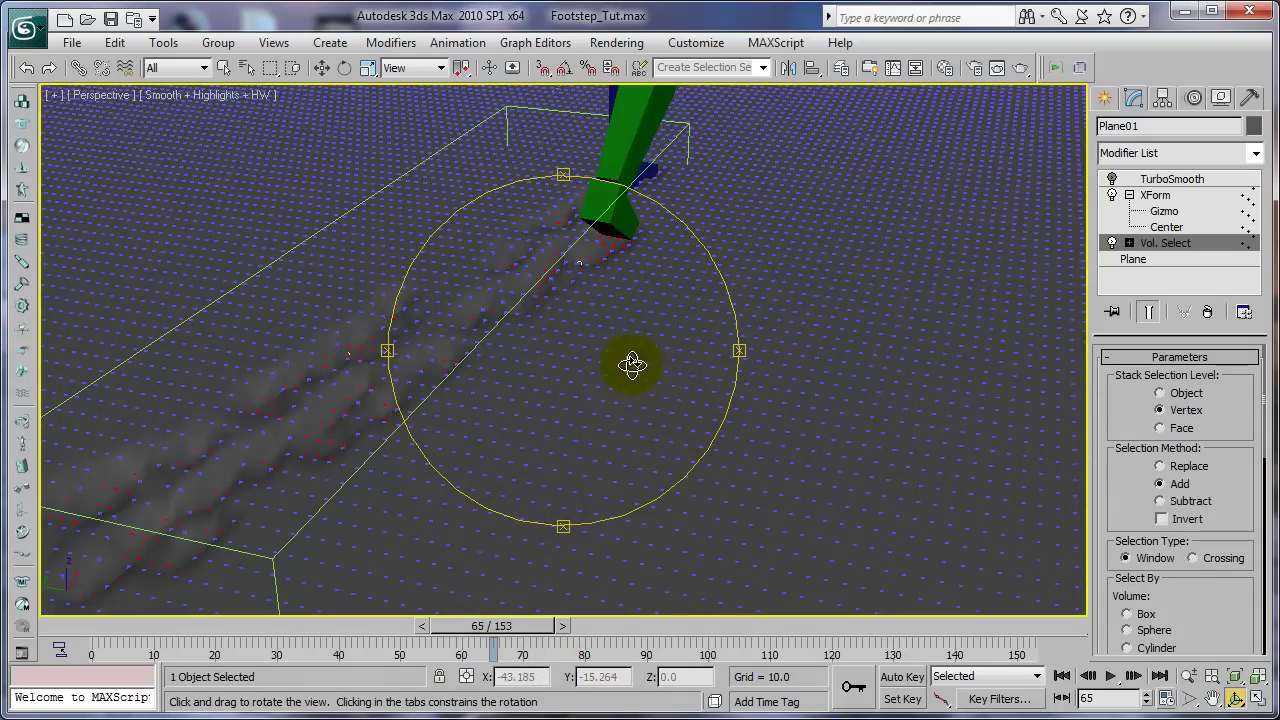
drag(632, 365, 636, 386)
drag(818, 321, 820, 356)
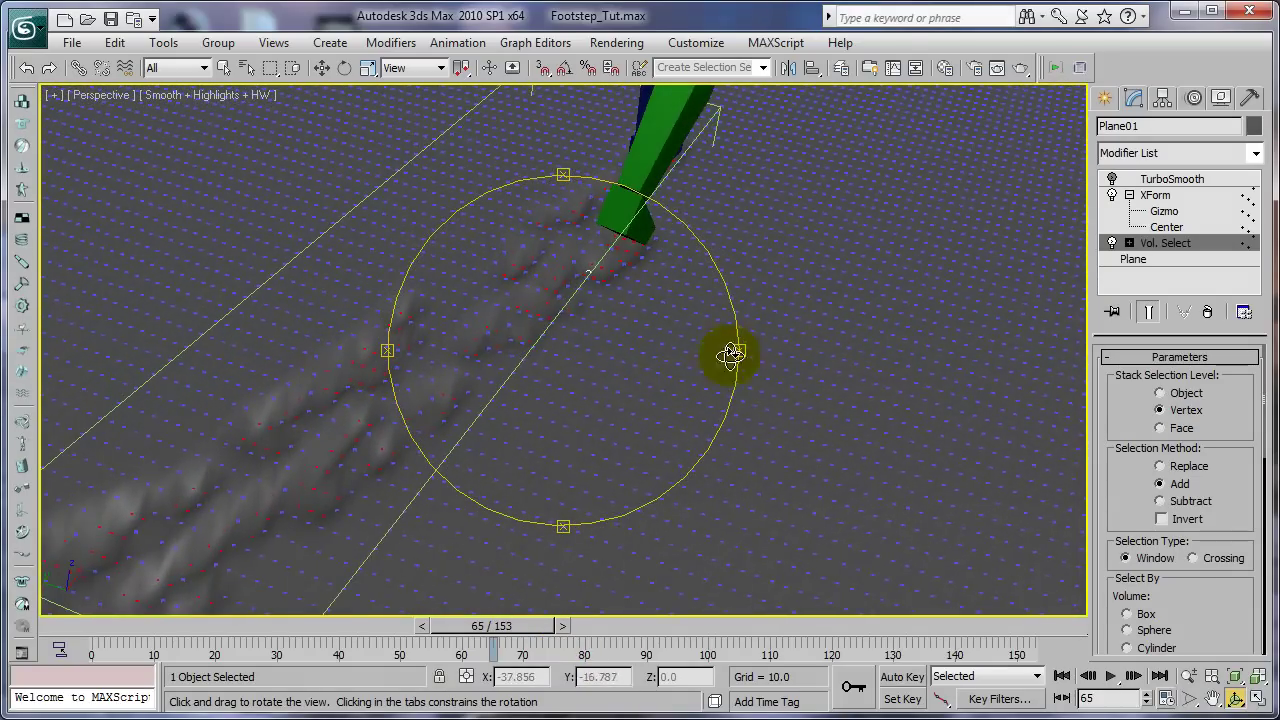
drag(606, 349, 568, 347)
Enable soft selection on the Vol. Select with a Falloff of 1.0.
drag(1234, 434, 1249, 240)
drag(1223, 460, 1234, 297)
drag(1131, 480, 1125, 320)
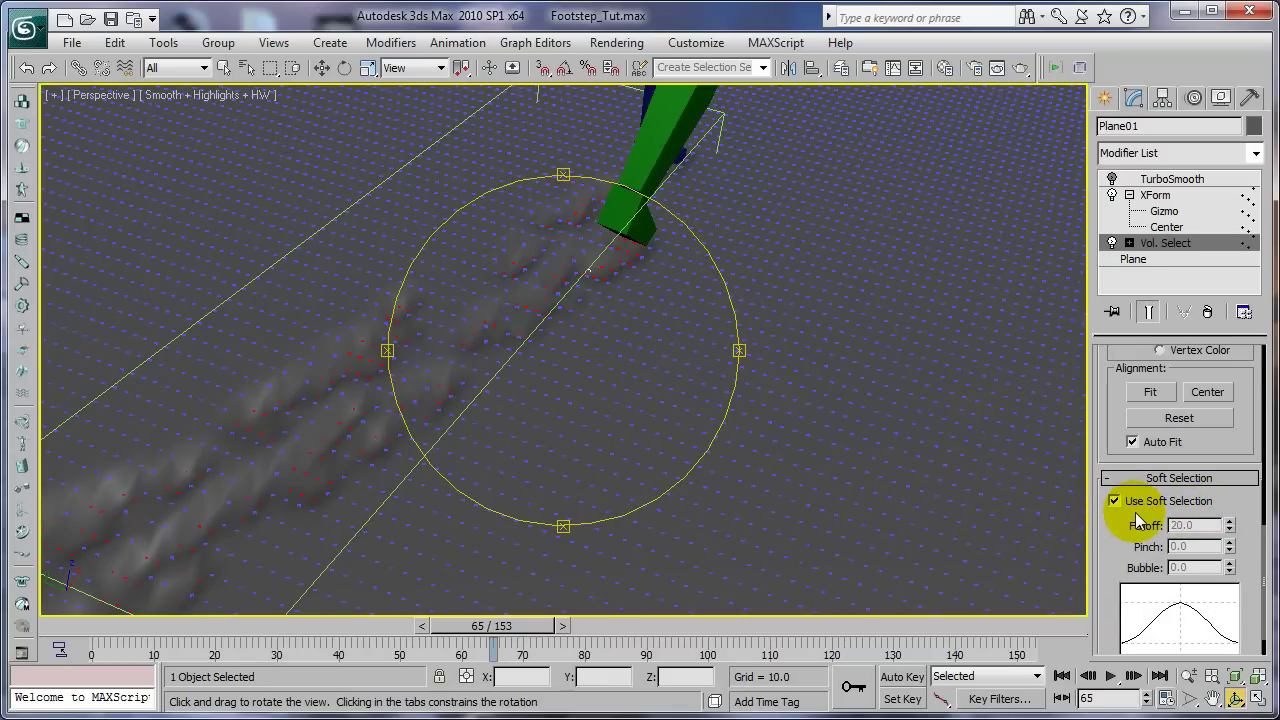
click(1204, 527)
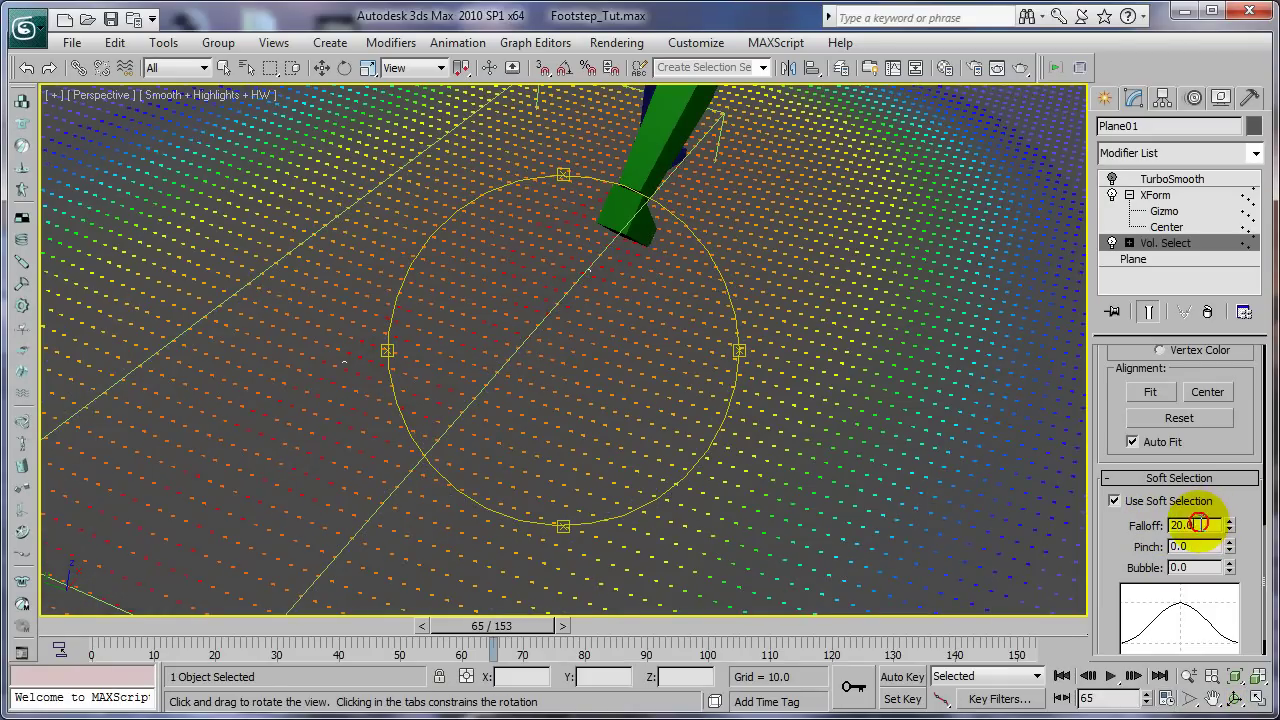
text(1)
key(Tab)
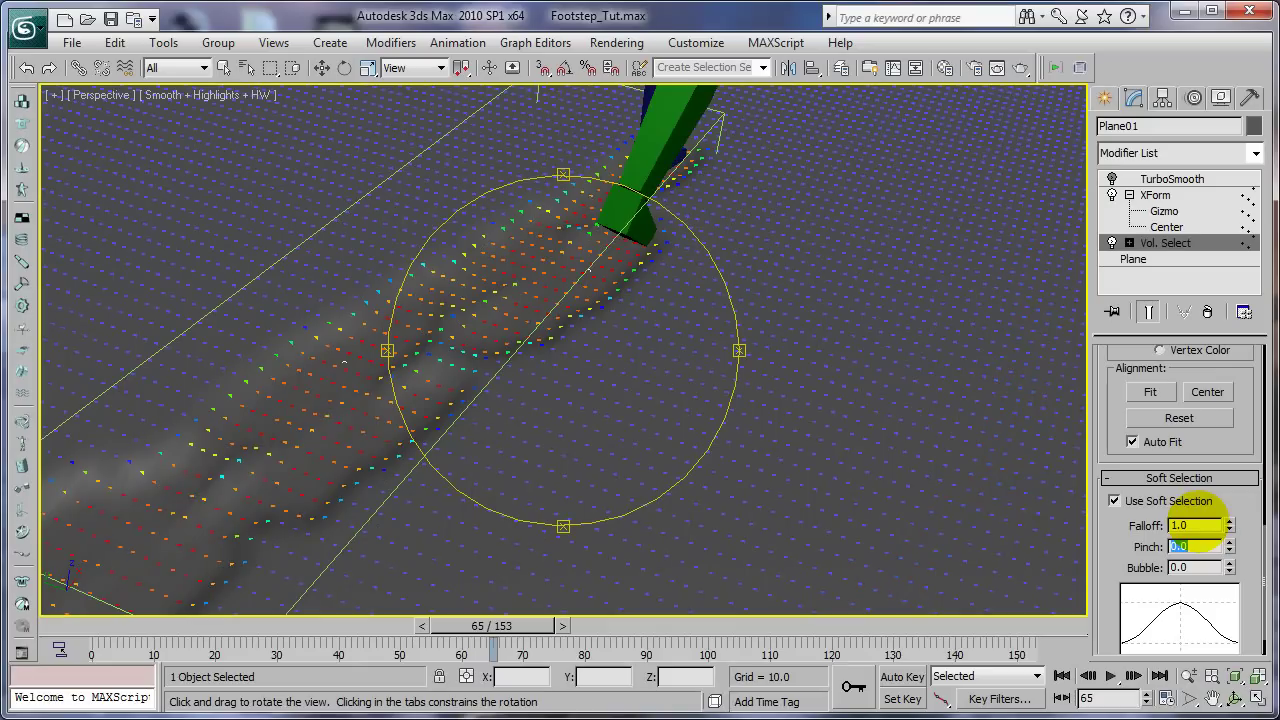
drag(640, 366, 610, 367)
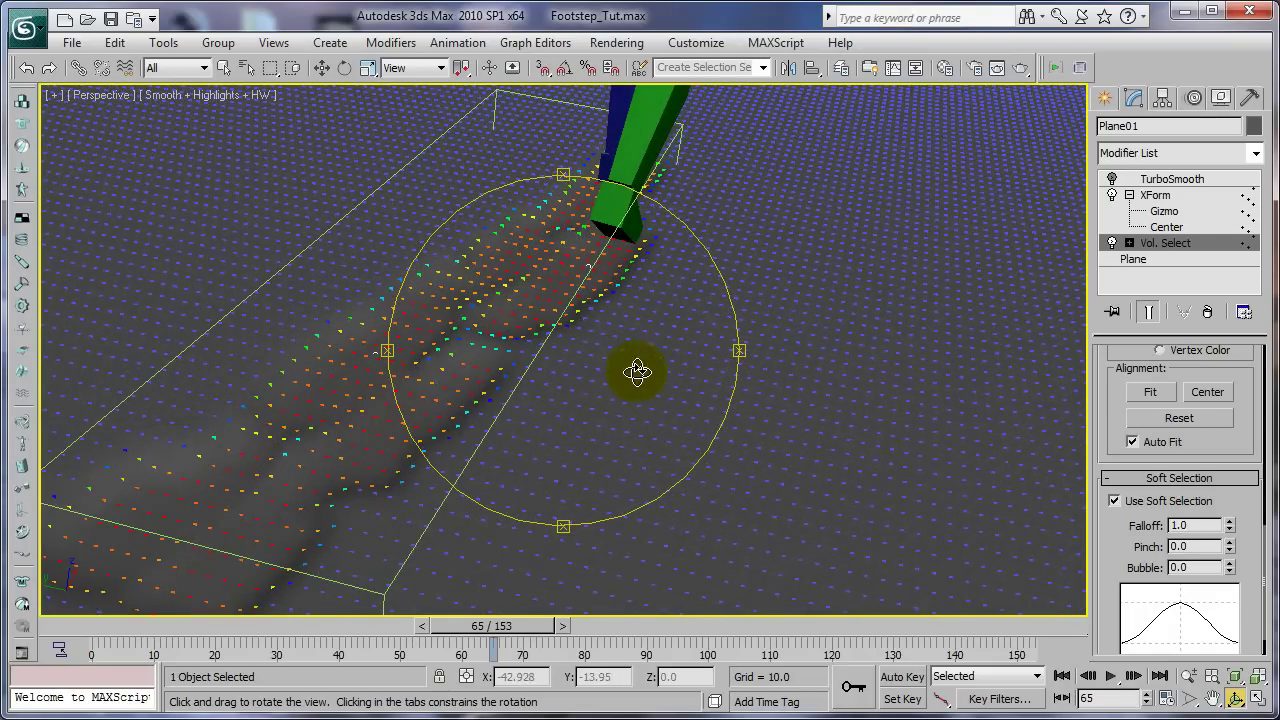
Raise the soft selection Pinch and lower Bubble, then view the deformed footprints.
drag(1231, 548, 1207, 311)
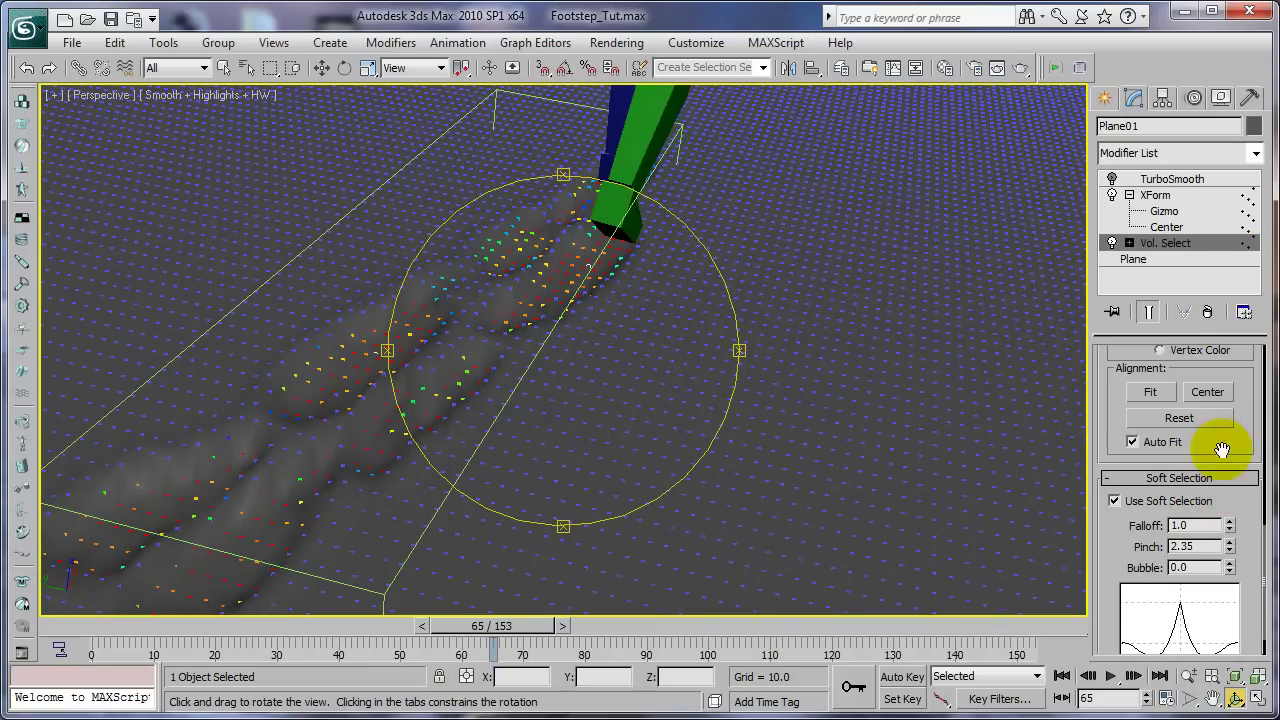
drag(1231, 566, 1235, 702)
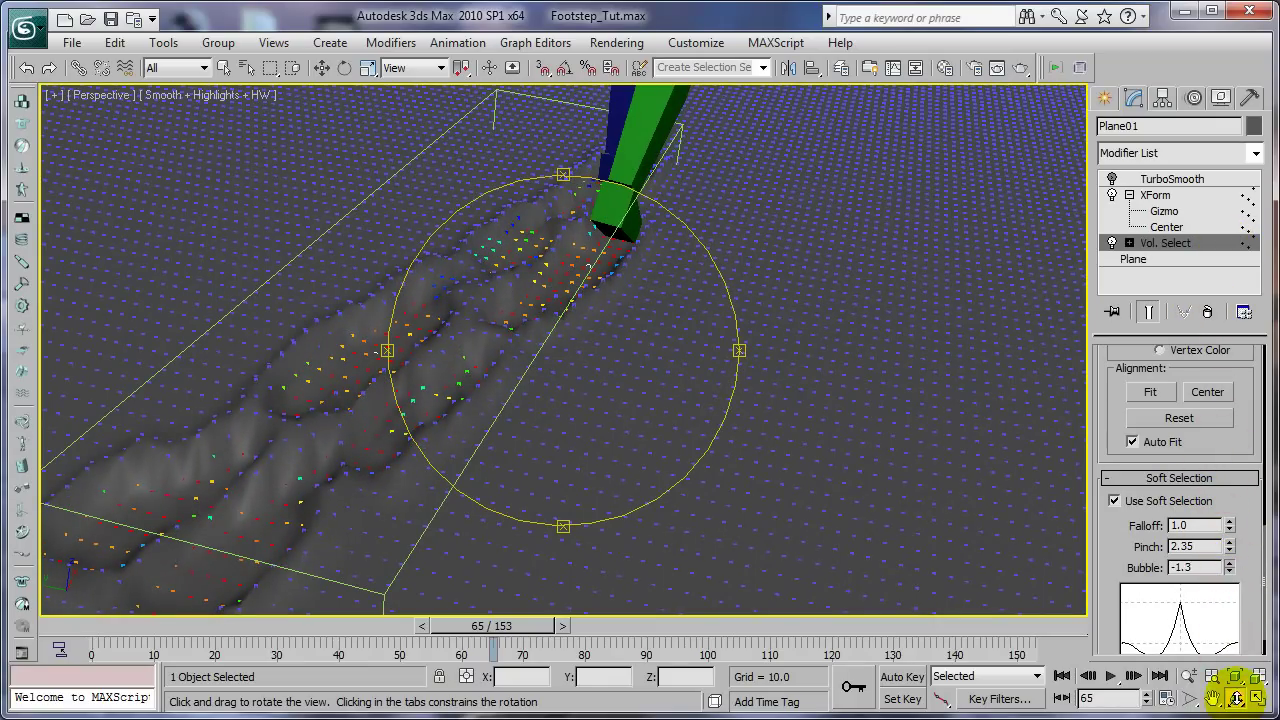
drag(640, 408, 820, 428)
drag(503, 366, 494, 362)
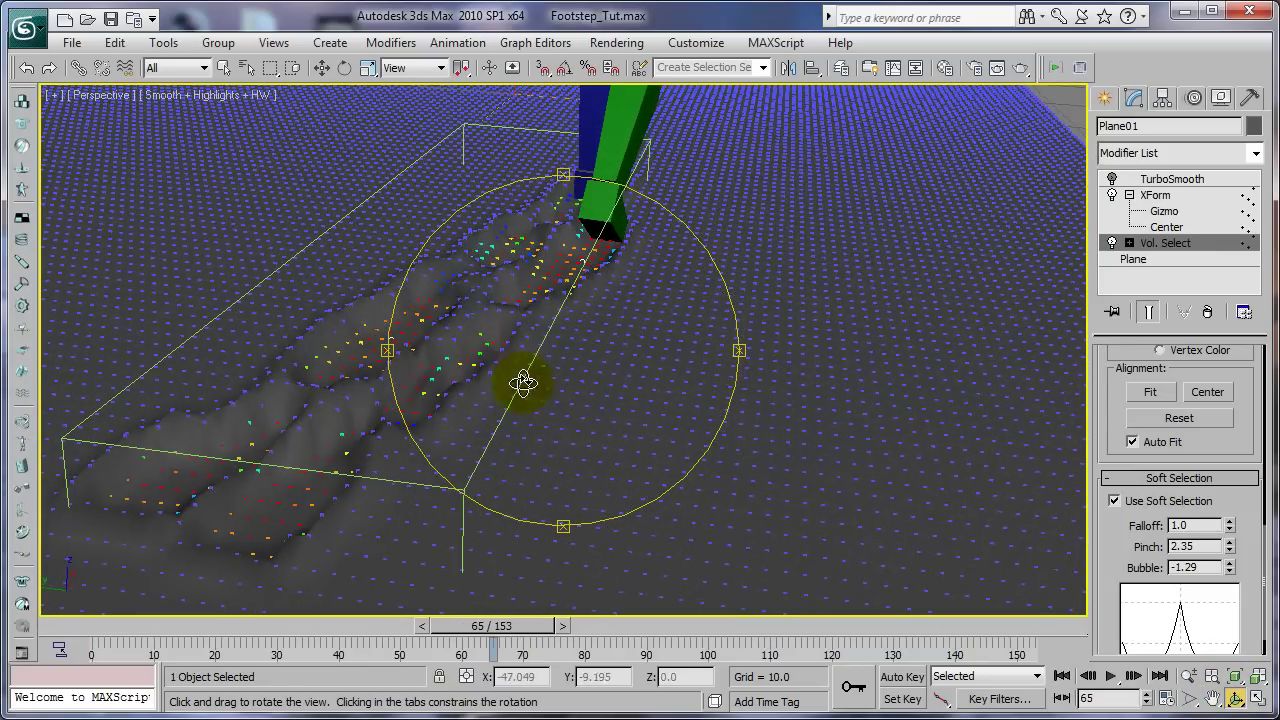
Fine-tune soft selection to Pinch 2.92, Bubble -1.89 and Falloff 1.13, then scrub the timeline.
drag(1228, 551, 1208, 486)
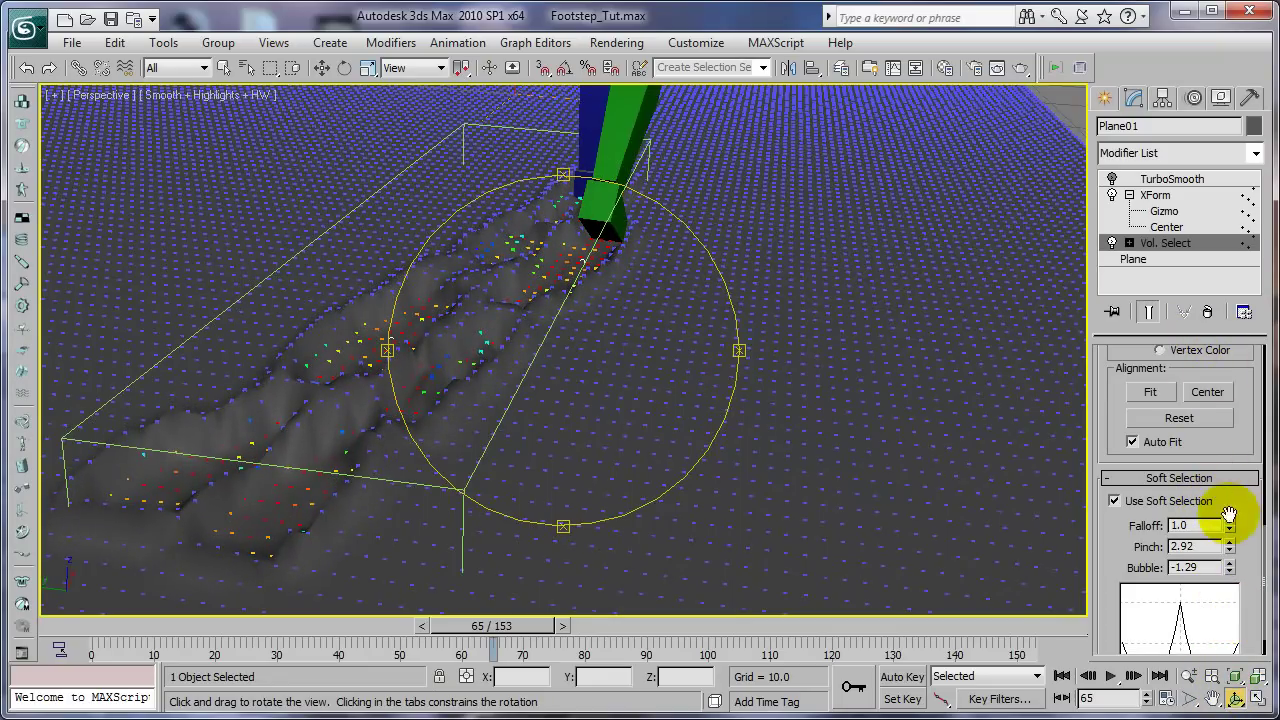
drag(1232, 568, 1220, 671)
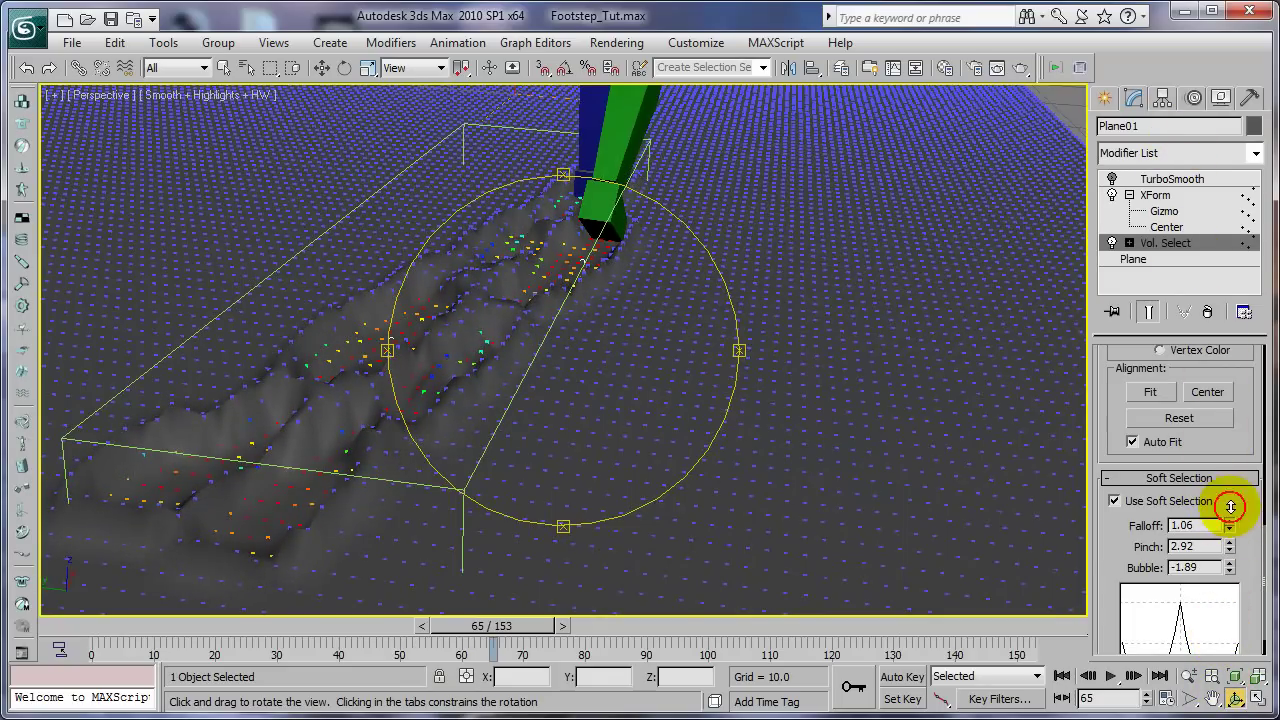
mouse_move(1229, 526)
mouse_down()
mouse_move(1234, 609)
mouse_move(1237, 512)
mouse_up()
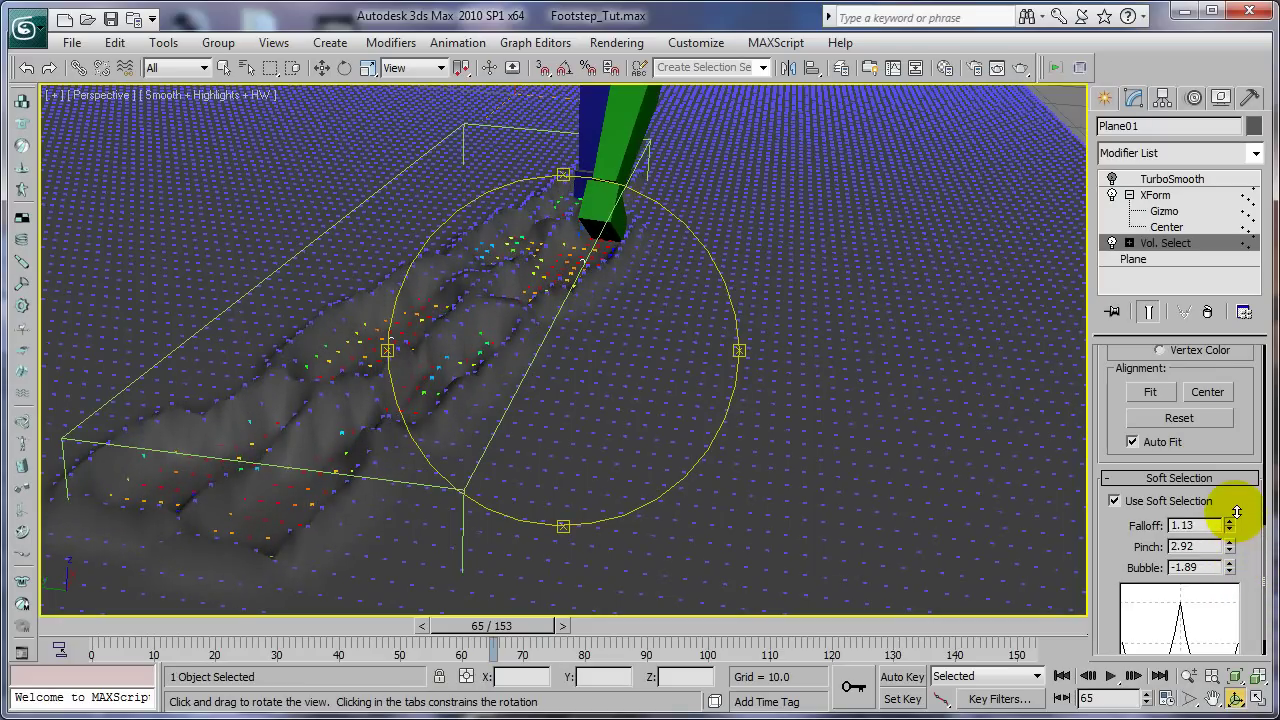
drag(651, 480, 631, 372)
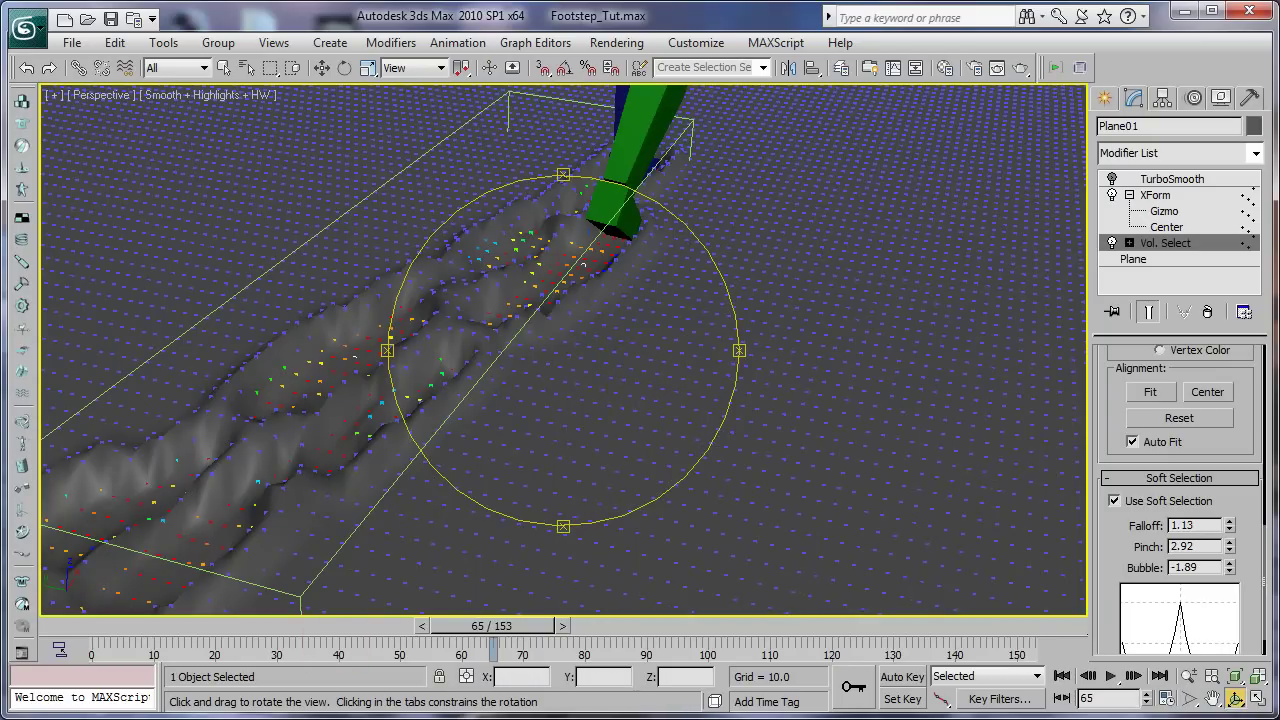
drag(463, 630, 405, 614)
Zoom out on the trail and move the walking animation to frame 67.
key(ctrl+r)
click(1188, 676)
drag(905, 496, 563, 341)
click(1240, 700)
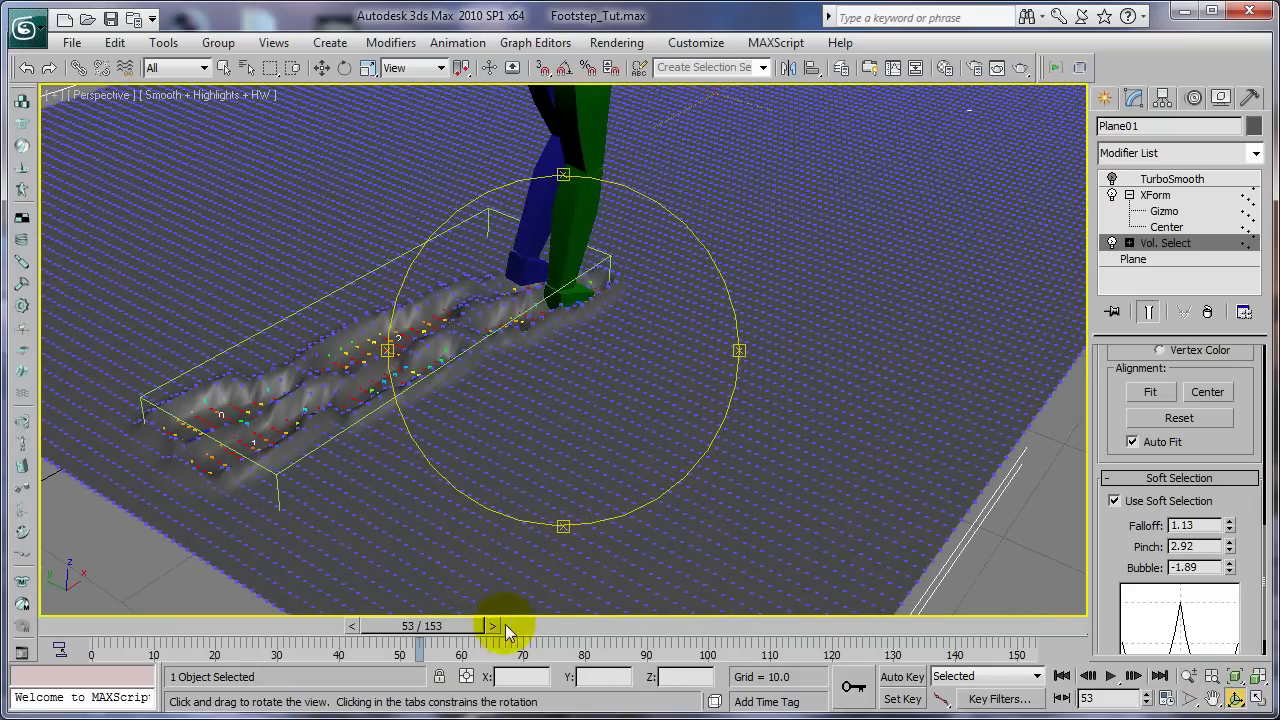
drag(486, 628, 545, 586)
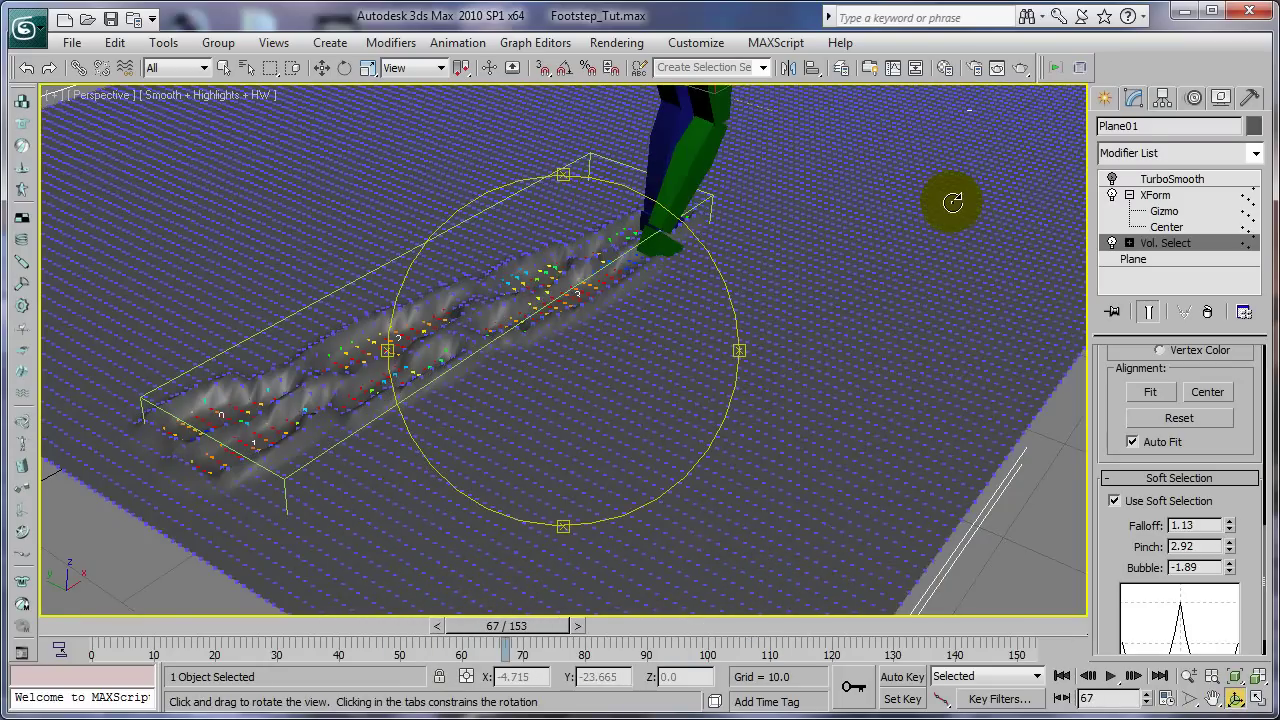
Re-enable TurboSmooth on the ground plane and test-render frame 67.
click(1112, 180)
click(1018, 70)
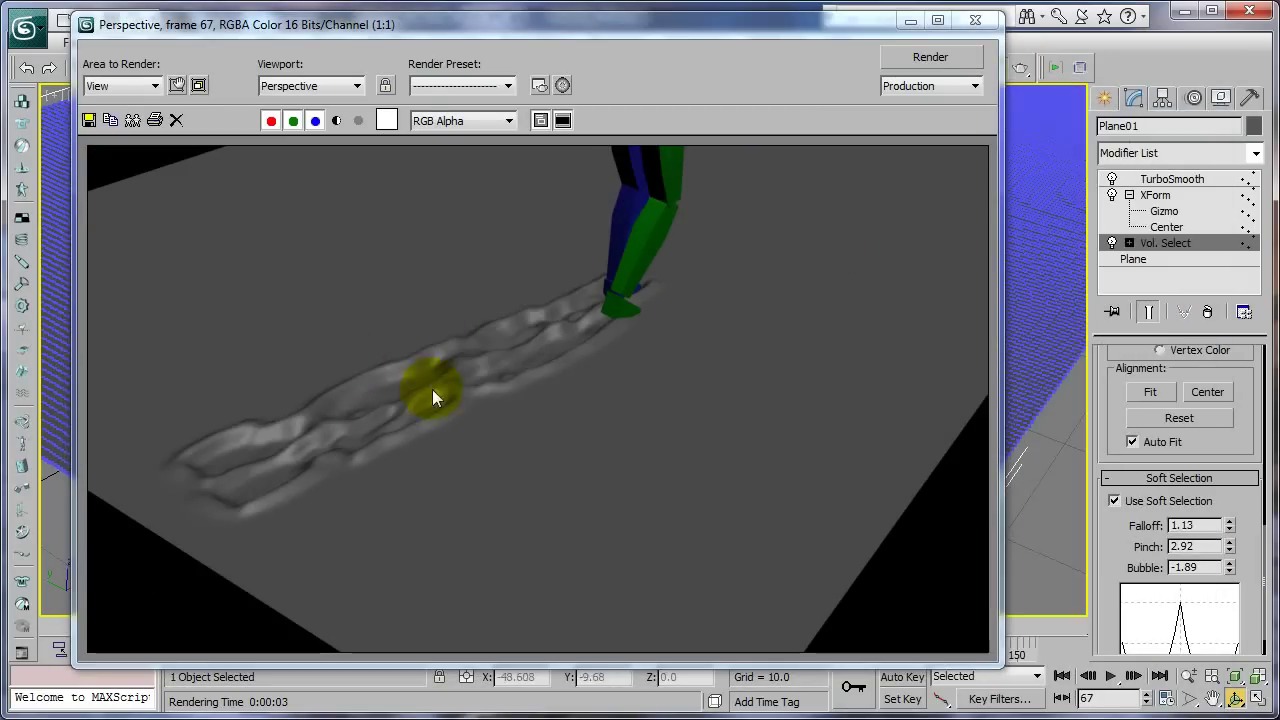
click(984, 23)
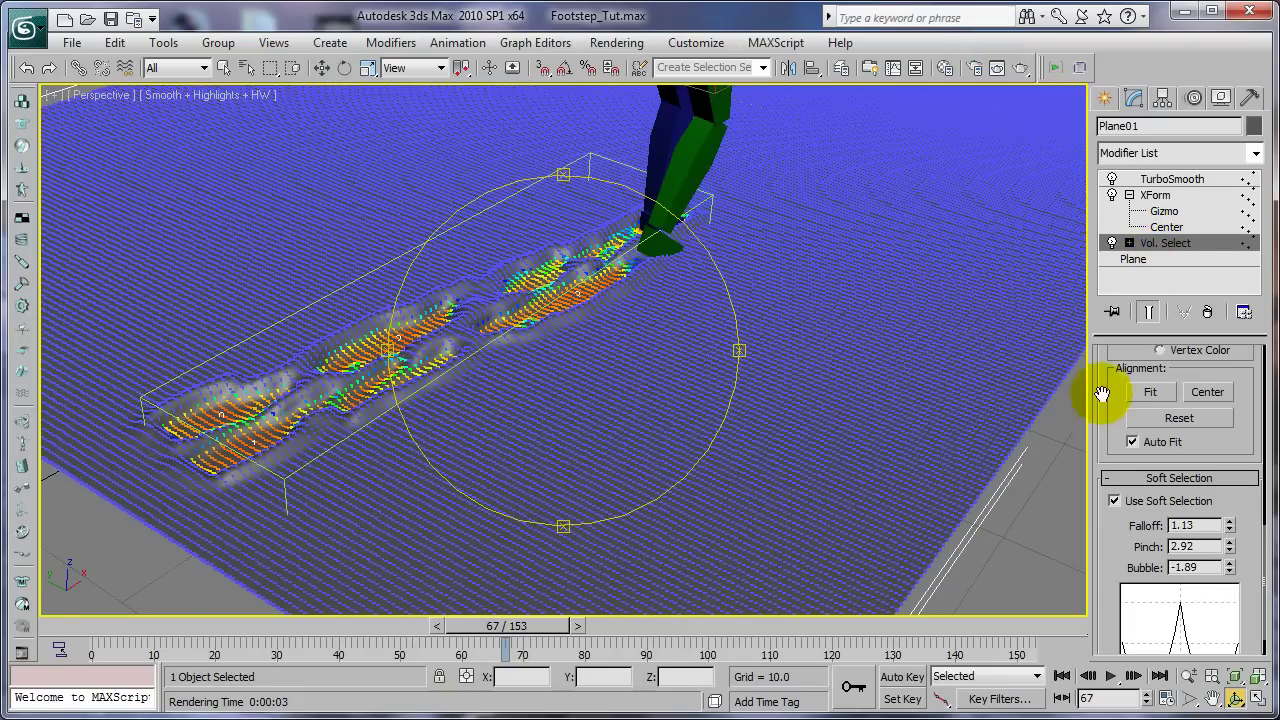
drag(1106, 388, 1109, 614)
drag(1234, 380, 1240, 558)
drag(1234, 429, 1236, 508)
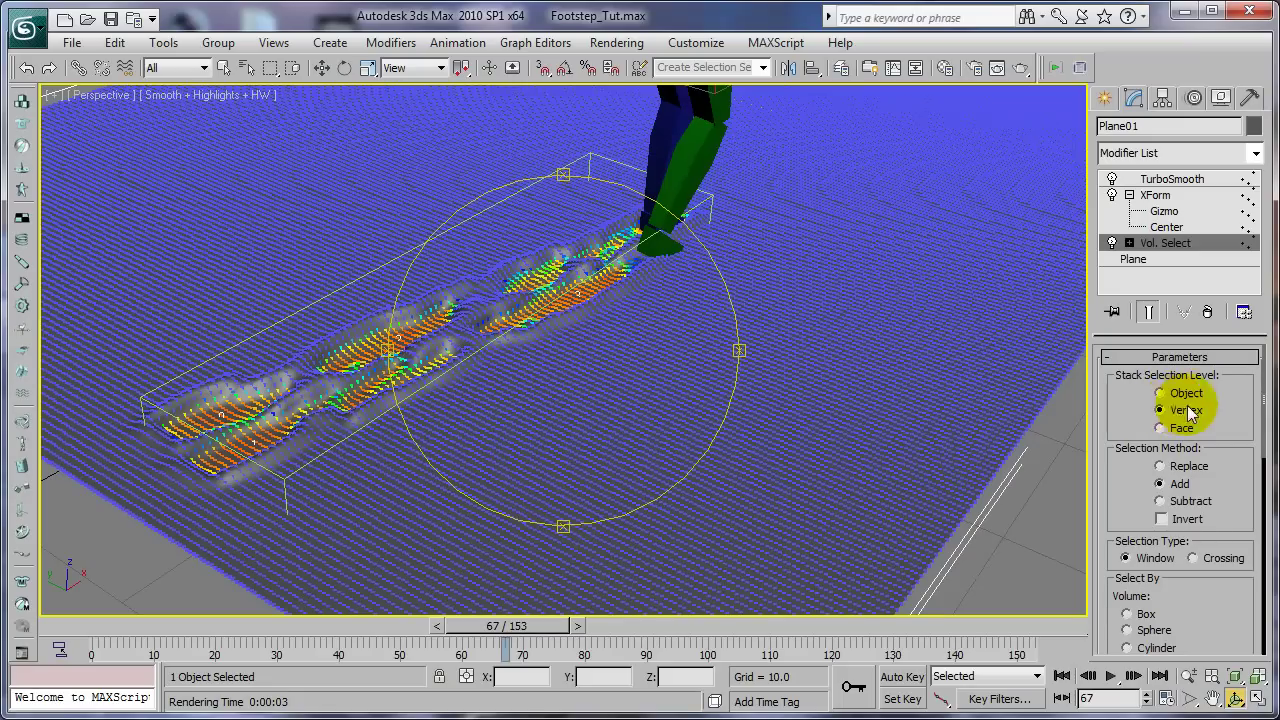
drag(1229, 486, 1223, 320)
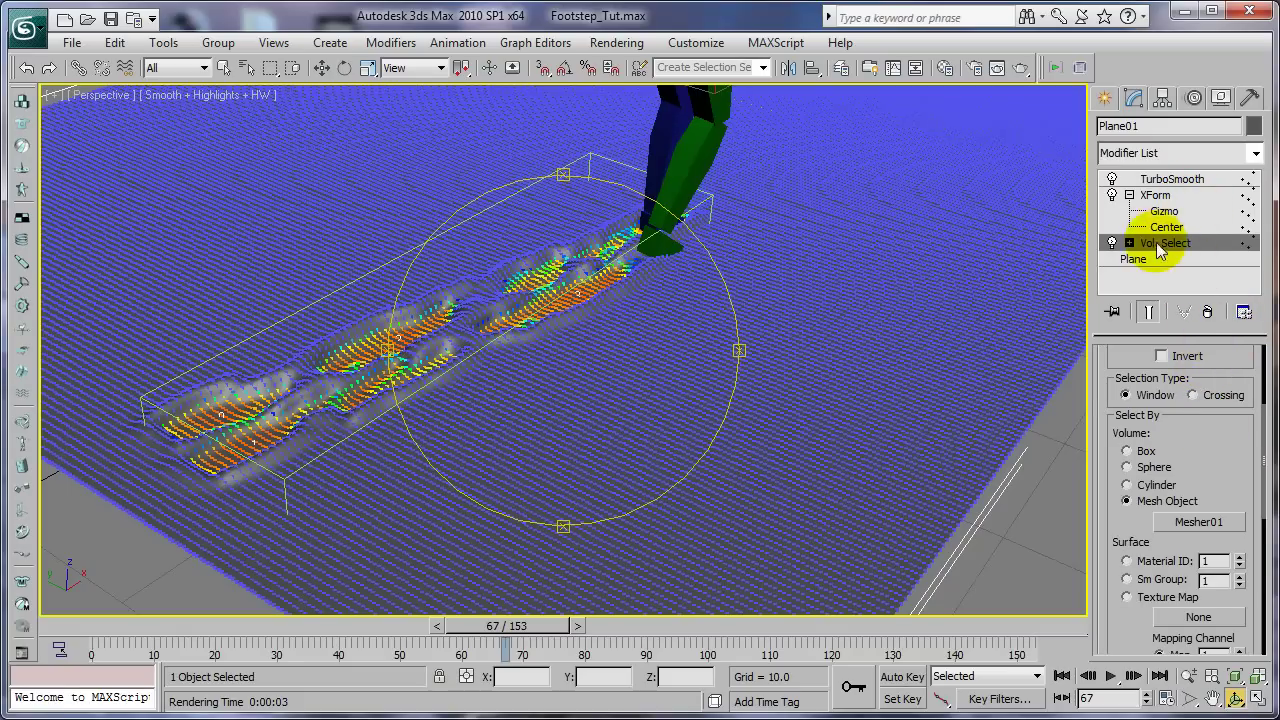
drag(1249, 480, 1247, 424)
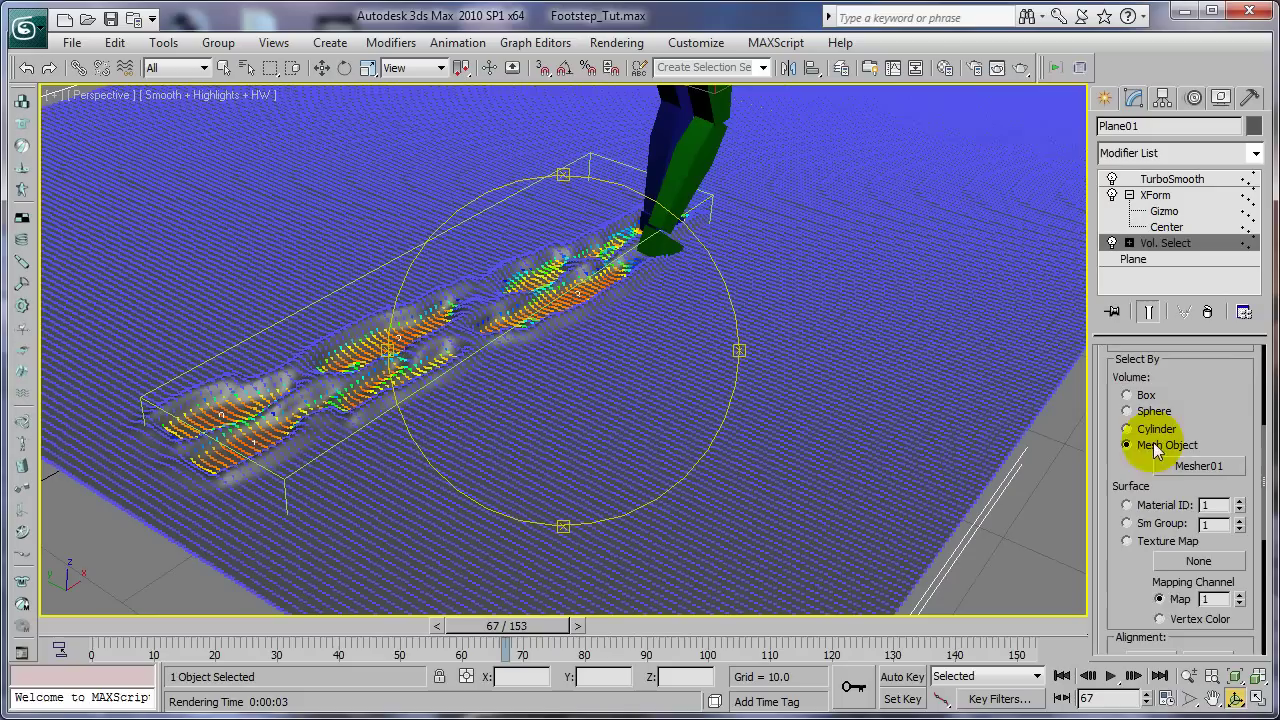
drag(1211, 394, 1200, 423)
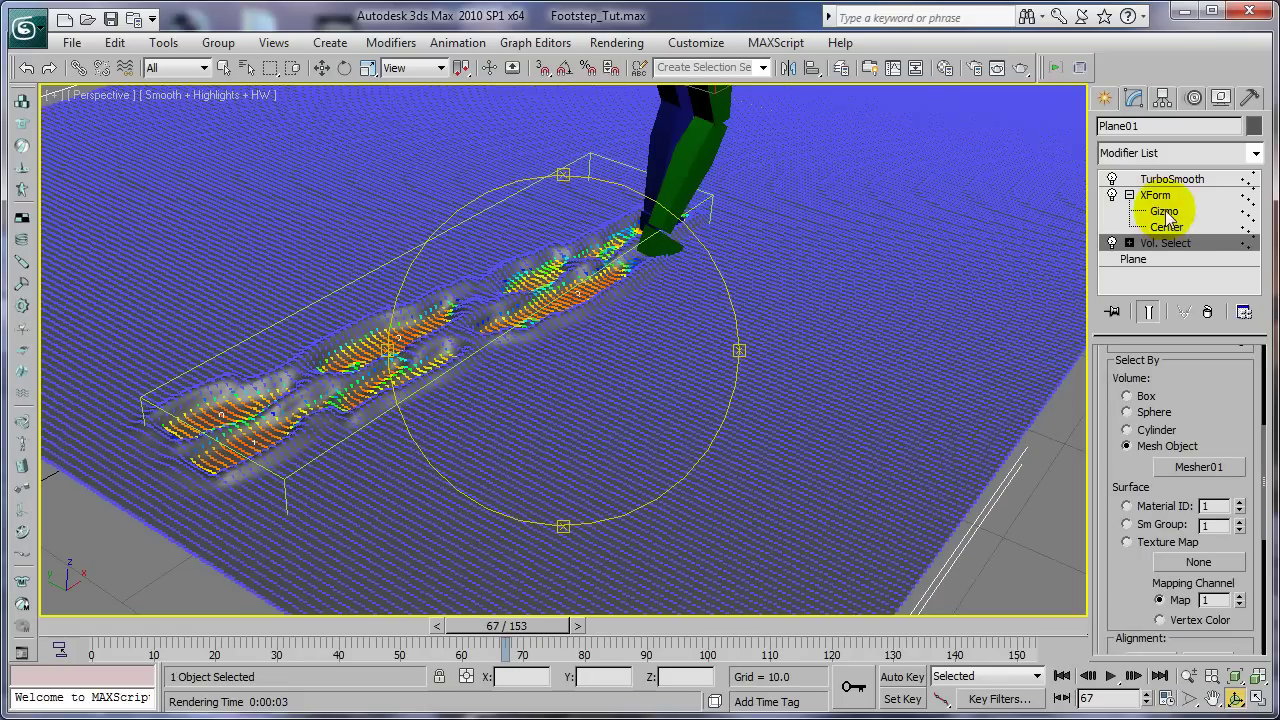
click(1113, 195)
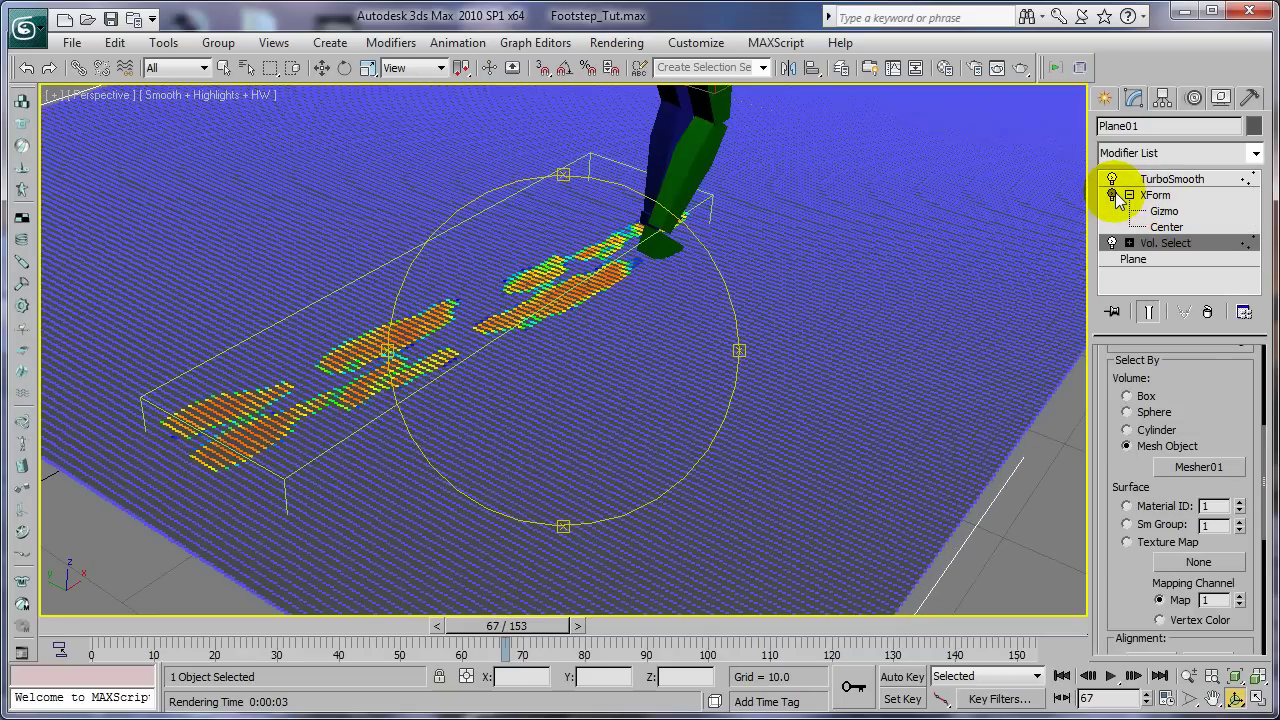
click(1113, 195)
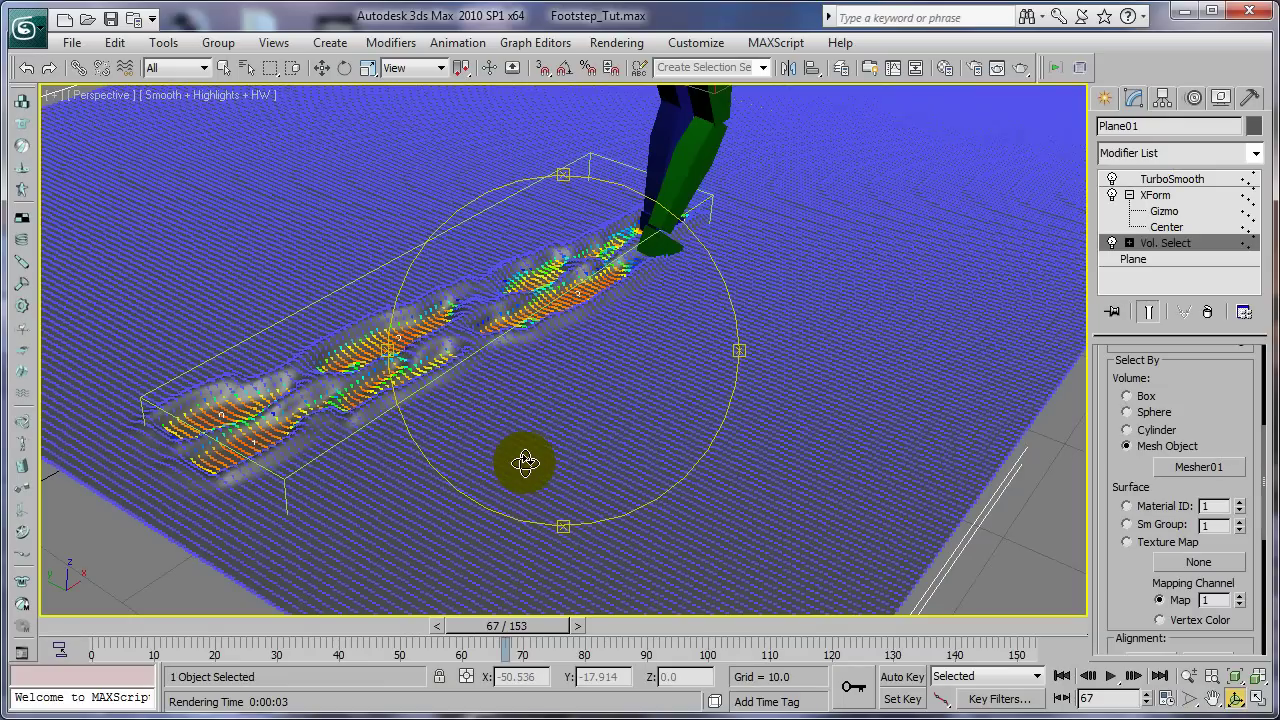
drag(543, 423, 437, 403)
mouse_move(600, 402)
mouse_down()
mouse_move(591, 386)
mouse_move(586, 412)
mouse_up()
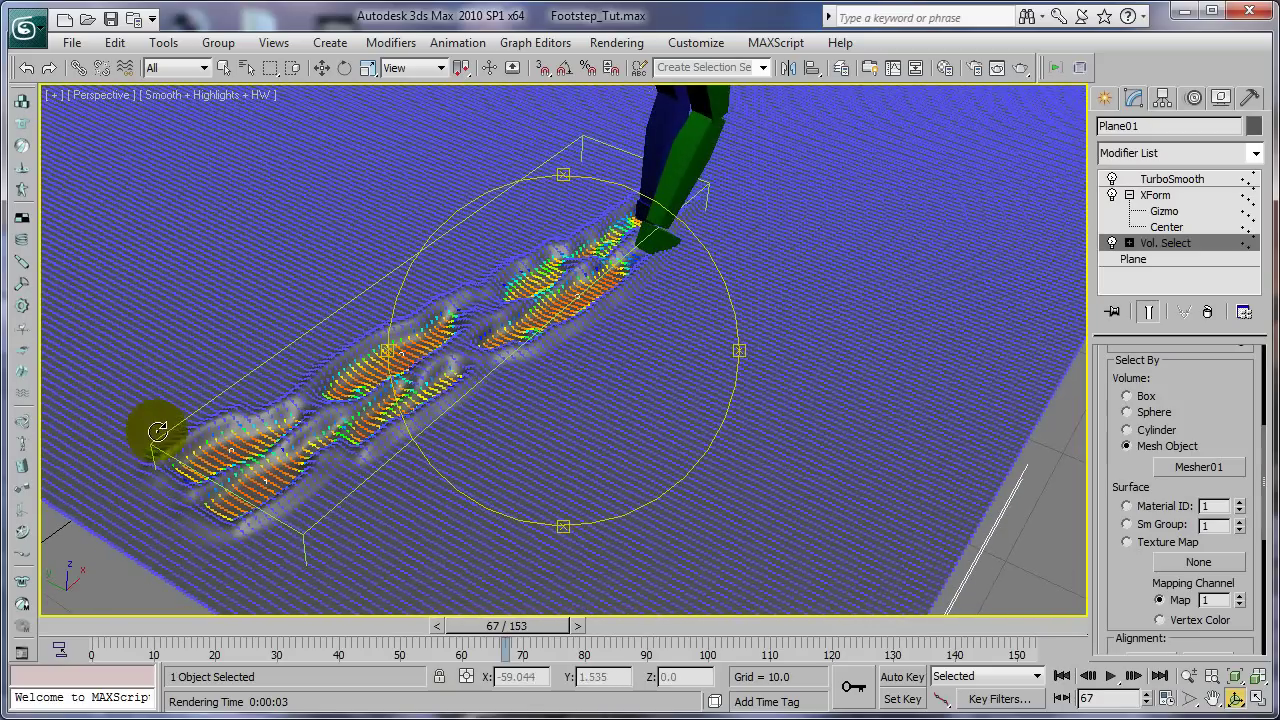
click(1112, 180)
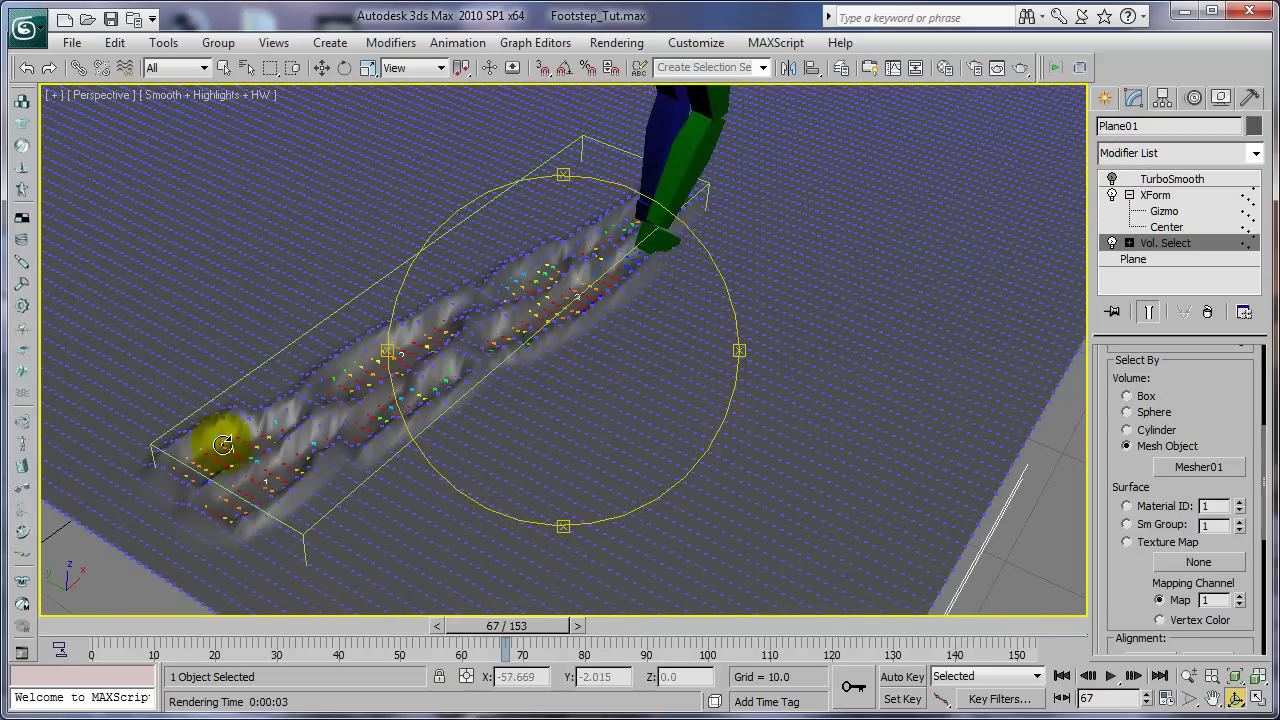
drag(643, 303, 606, 354)
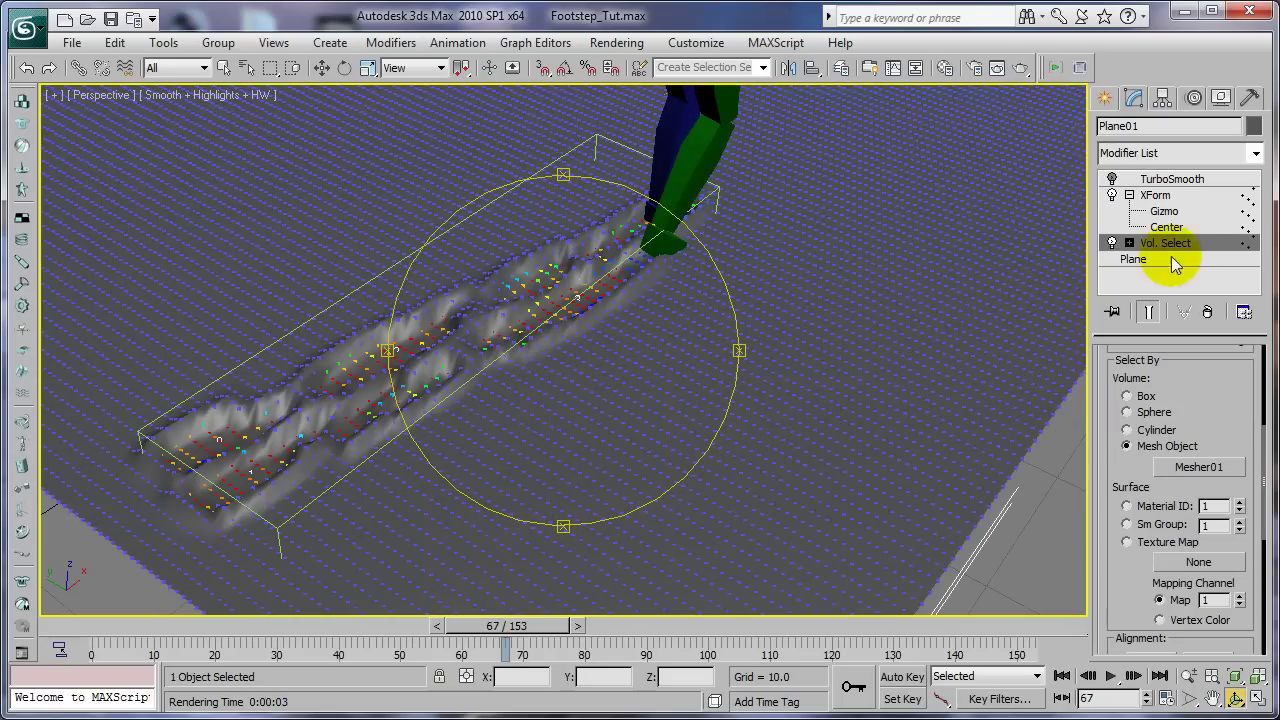
click(1112, 179)
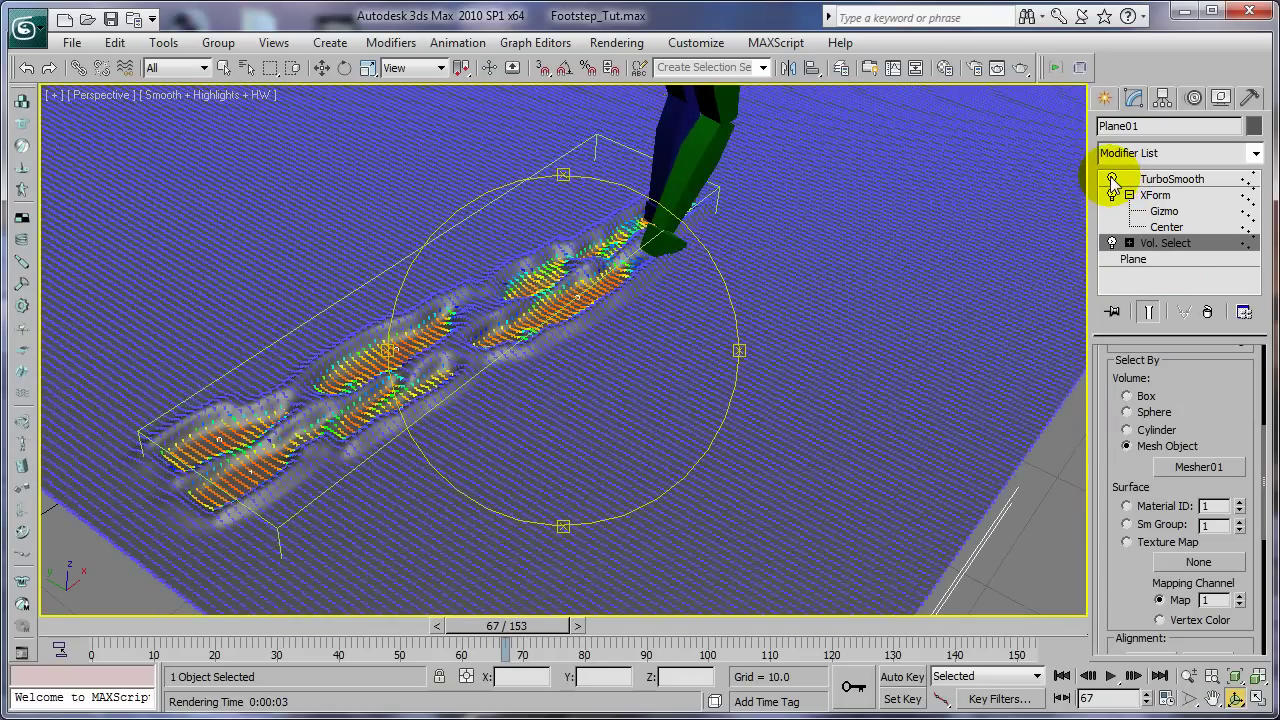
click(1024, 70)
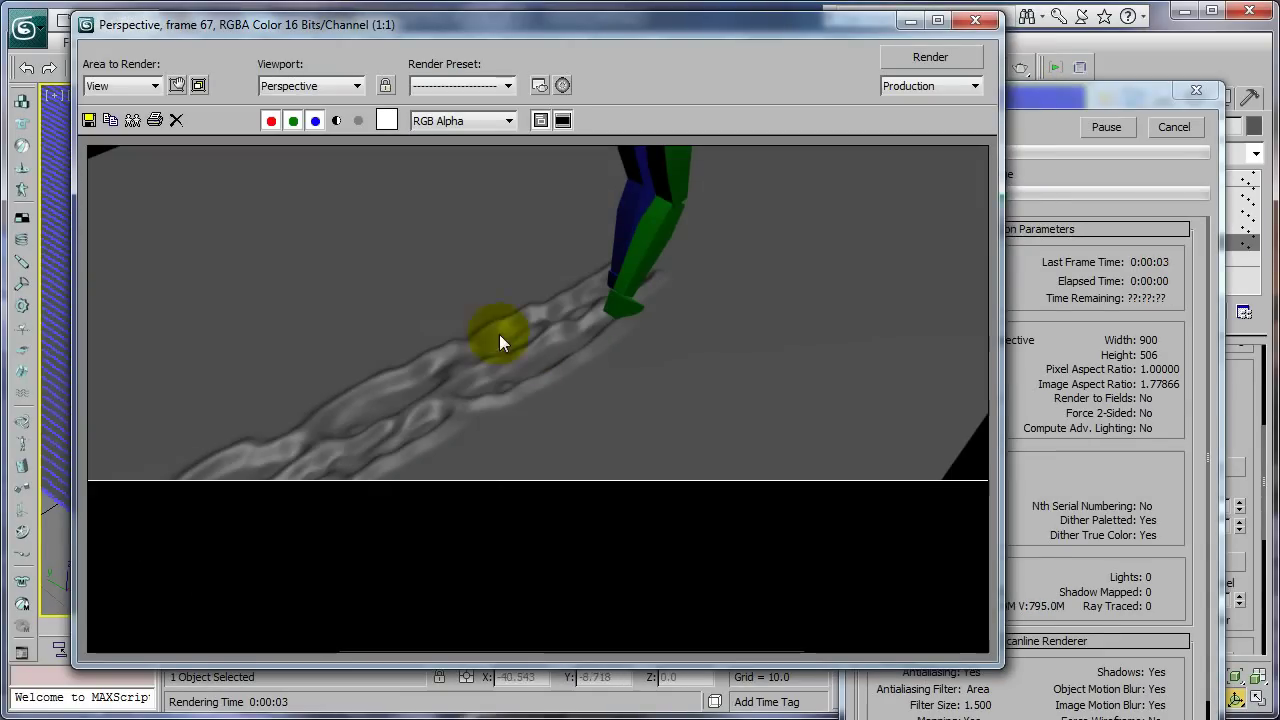
click(978, 22)
alt+middle_drag(623, 369, 640, 349)
click(224, 70)
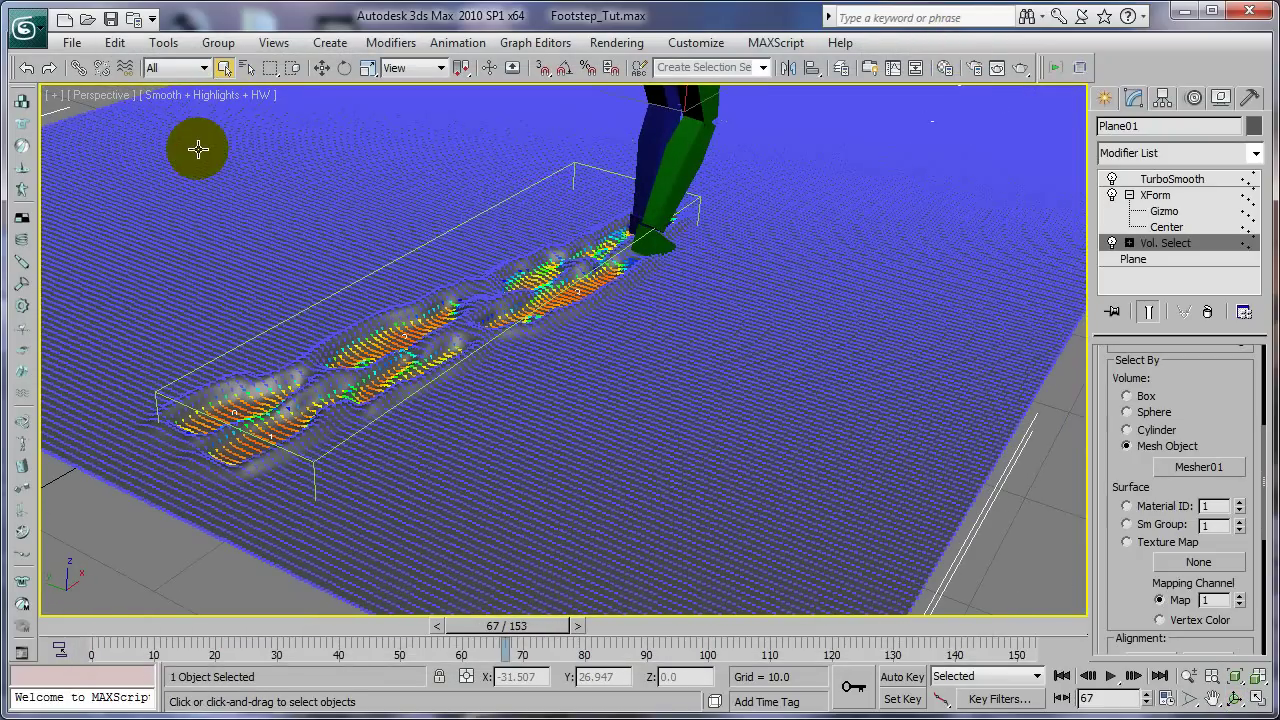
Assign the Snow material from the Material Editor to the ground plane.
click(197, 148)
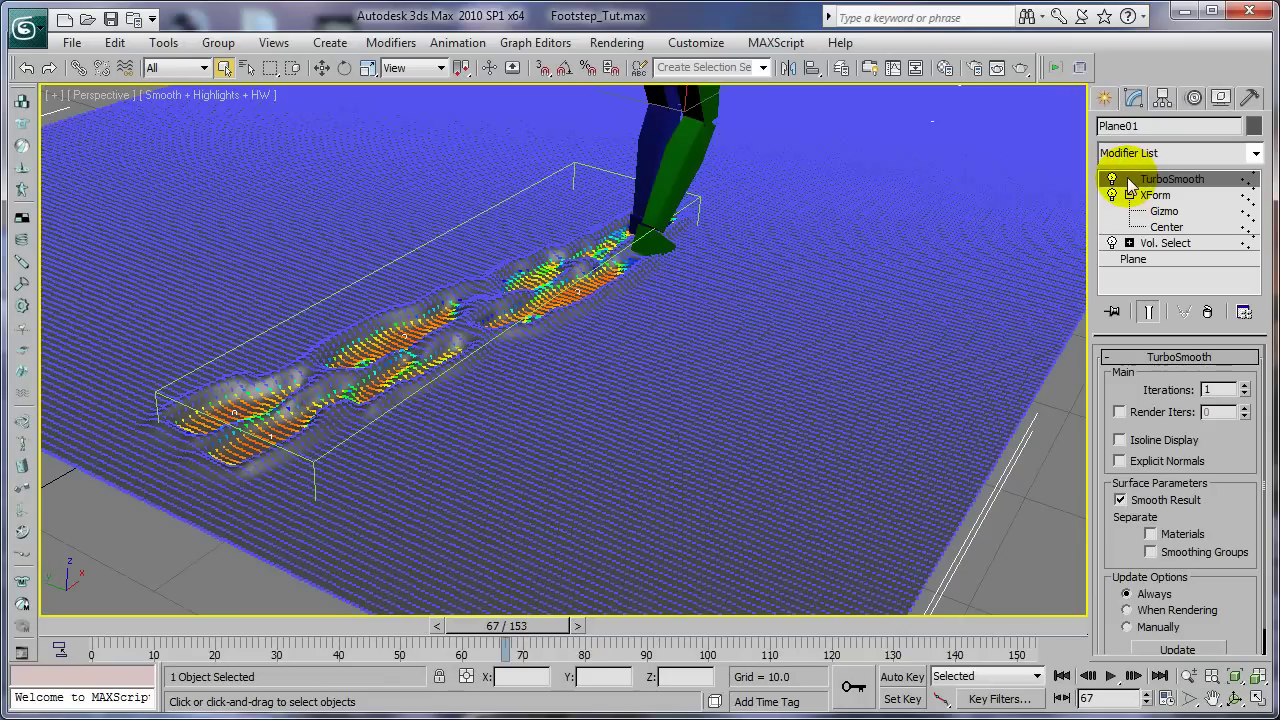
key(m)
drag(575, 32, 943, 22)
click(815, 97)
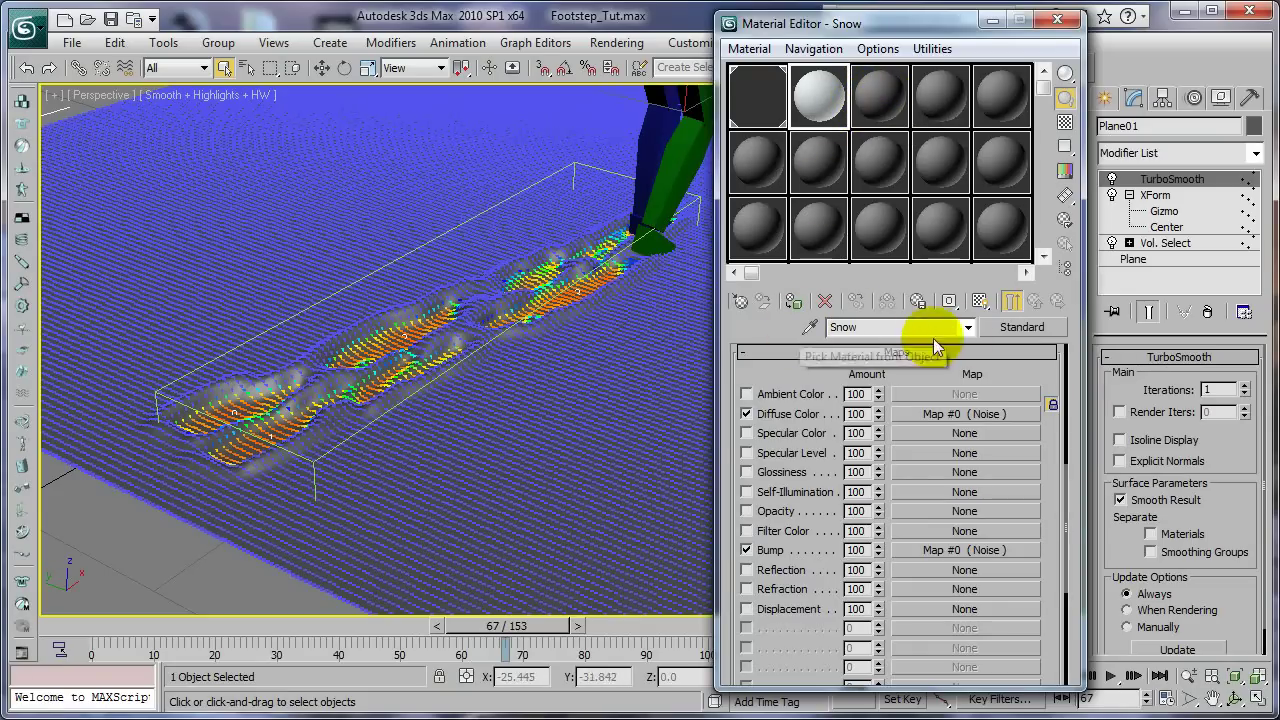
drag(953, 368, 920, 623)
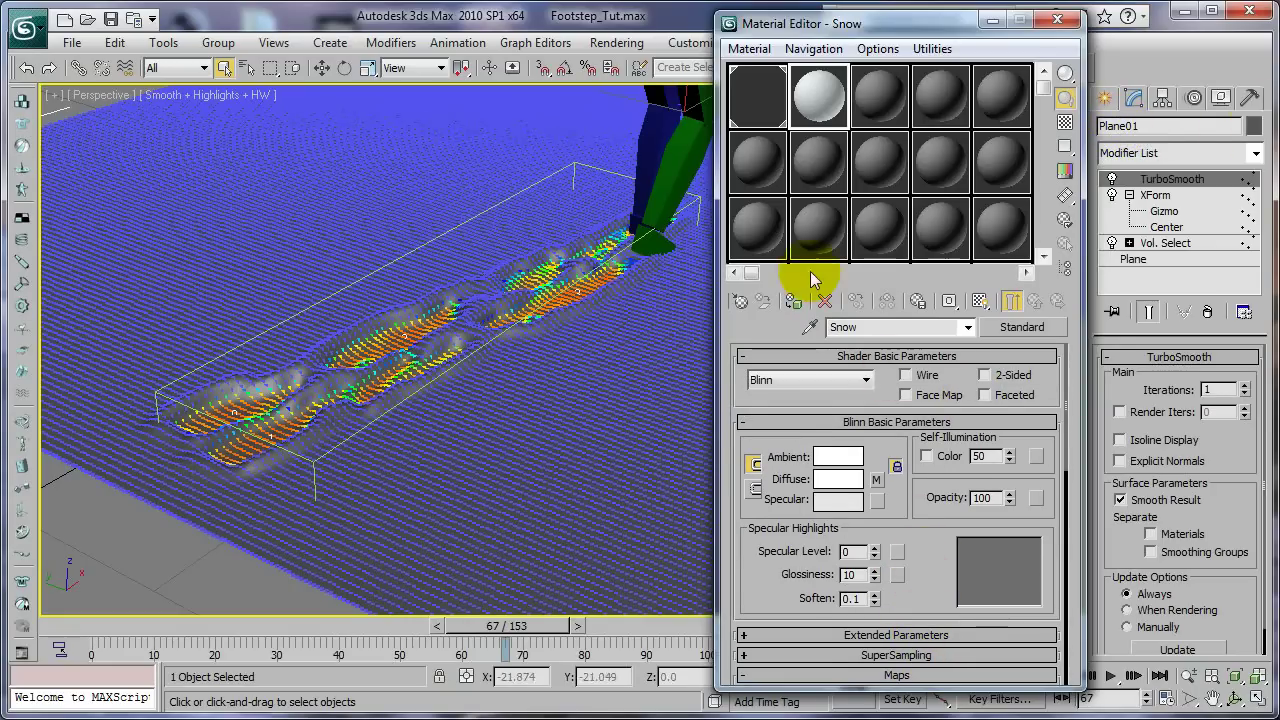
click(791, 302)
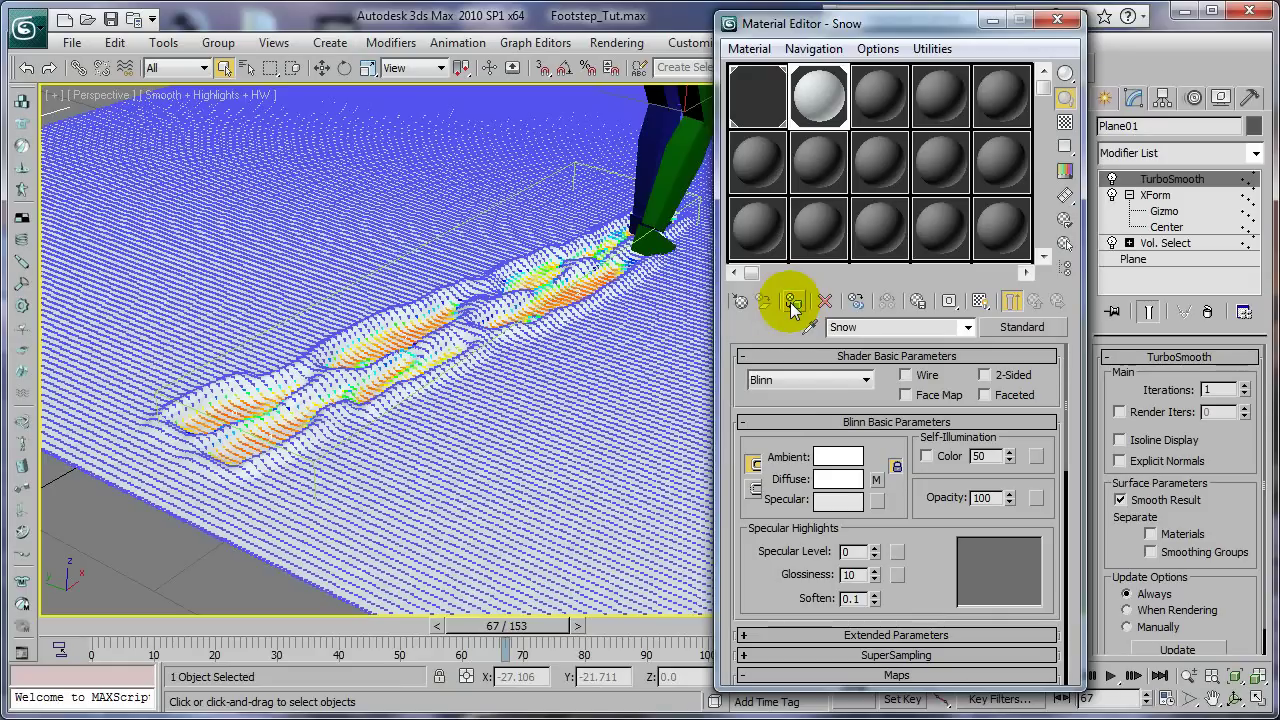
Zoom out and pan the Perspective view to frame the whole walking figure.
click(1188, 676)
drag(603, 346, 605, 395)
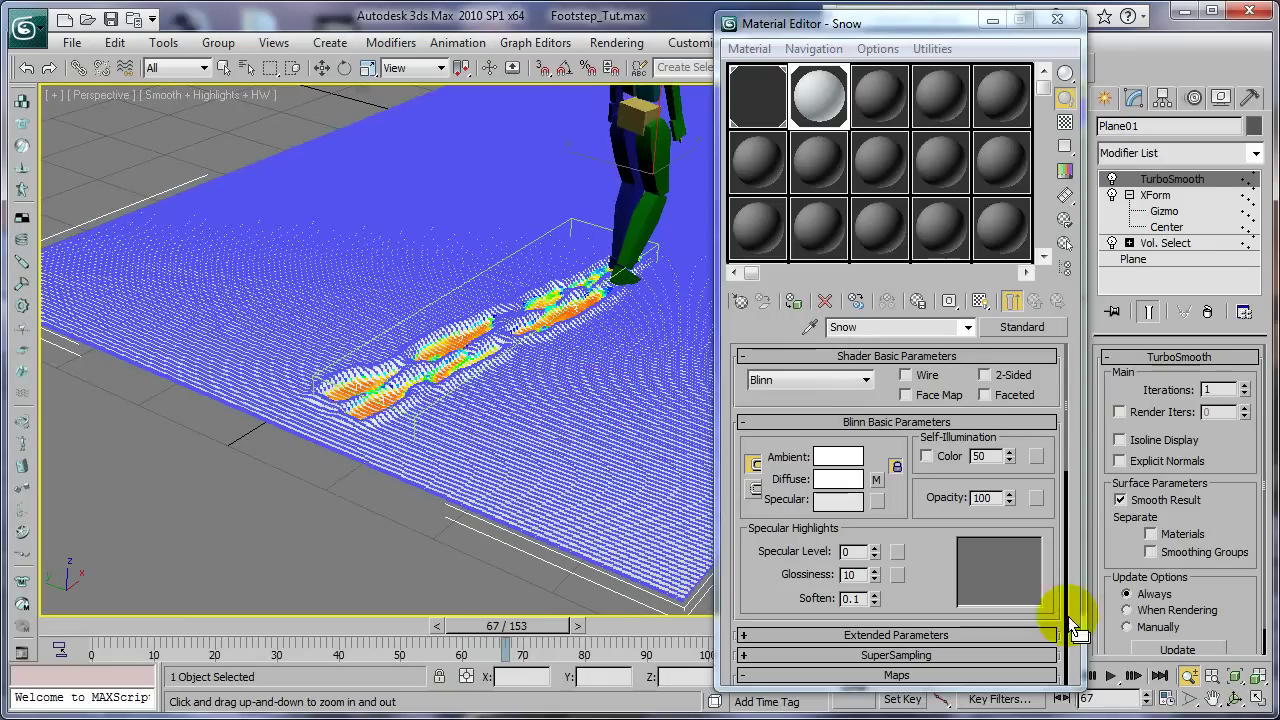
click(1218, 697)
drag(617, 309, 520, 410)
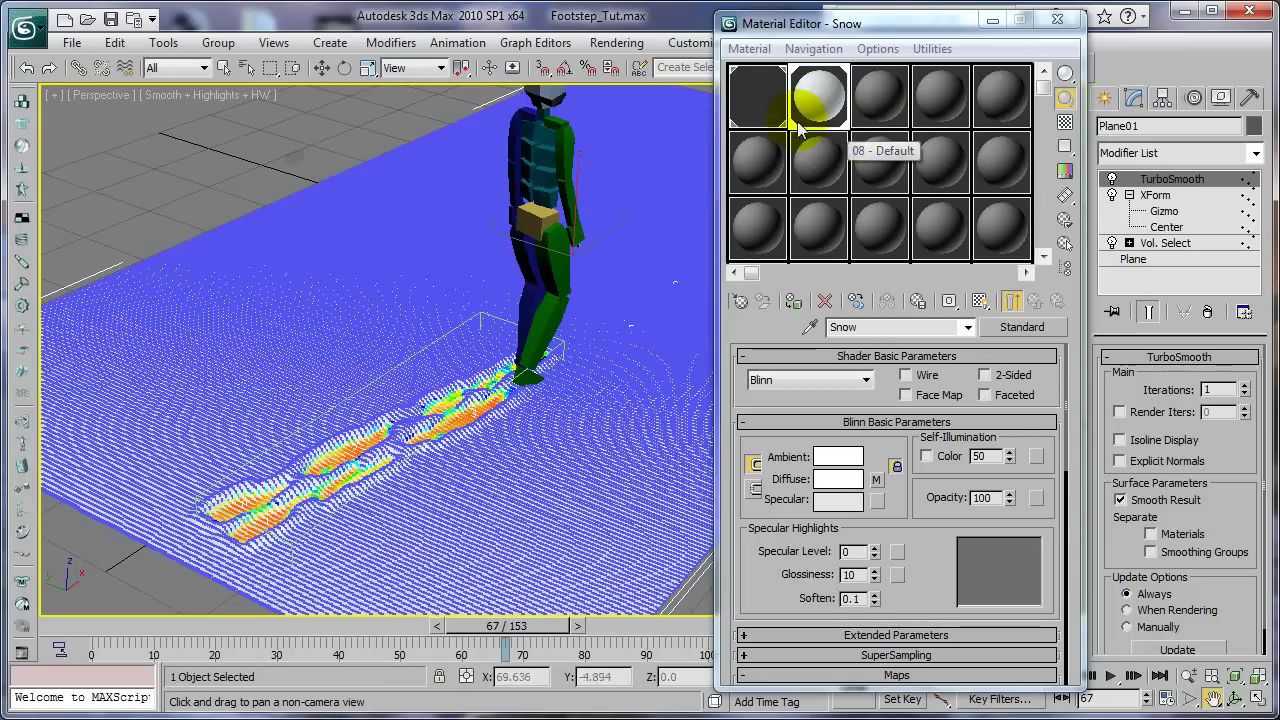
Deselect the ground plane and move the animation to frame 72.
click(223, 67)
click(205, 127)
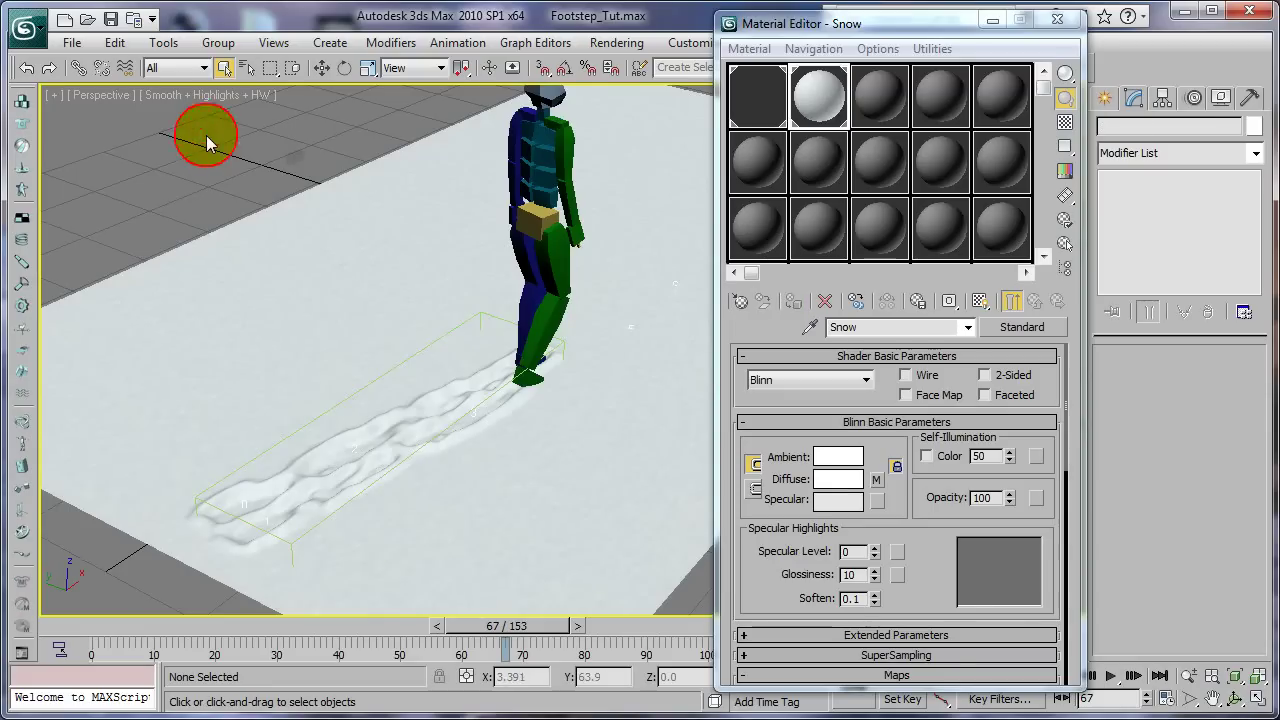
drag(507, 638, 536, 625)
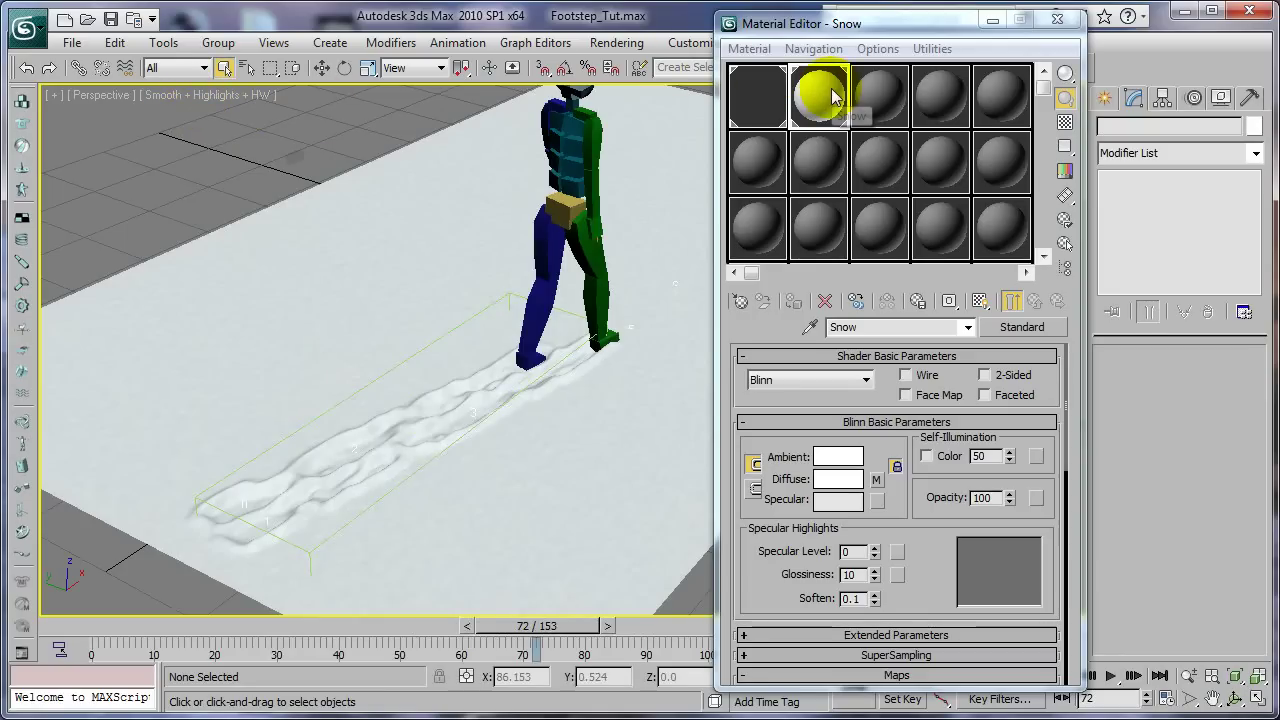
Set the diffuse Noise's Levels to 3 and Color #1 to pale blue-grey R210 G225 B230.
drag(880, 463, 878, 441)
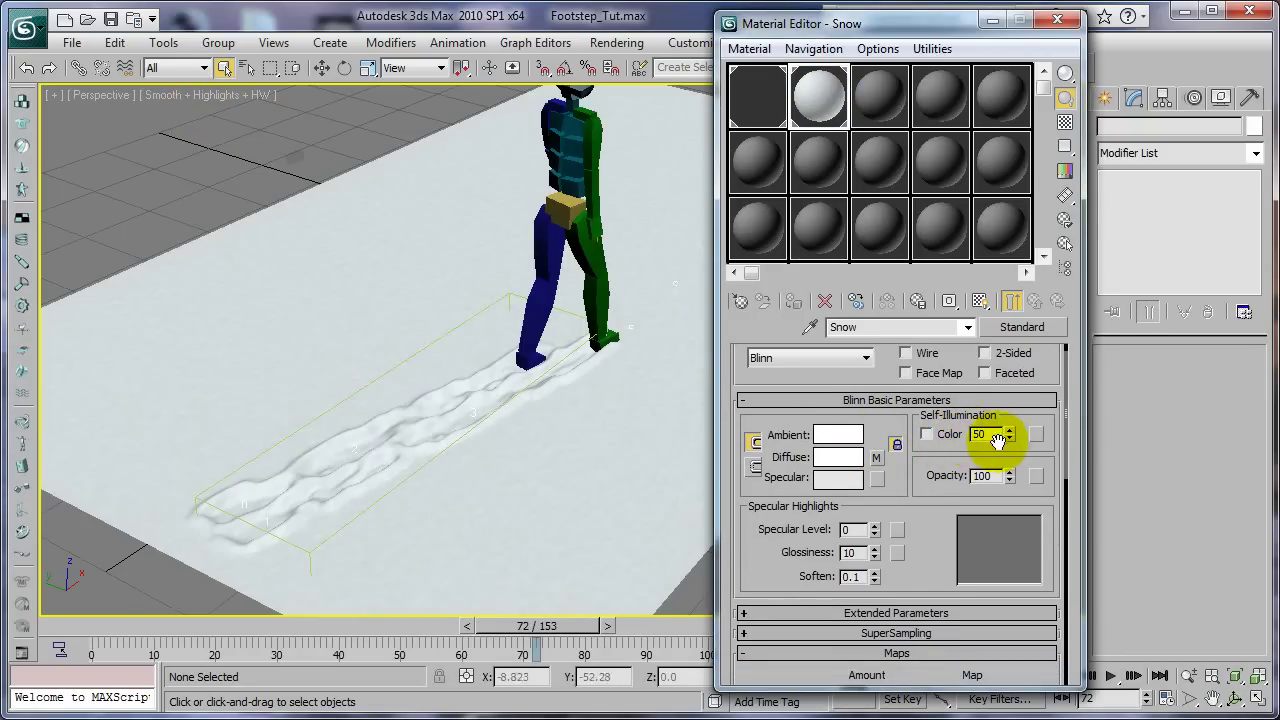
click(877, 457)
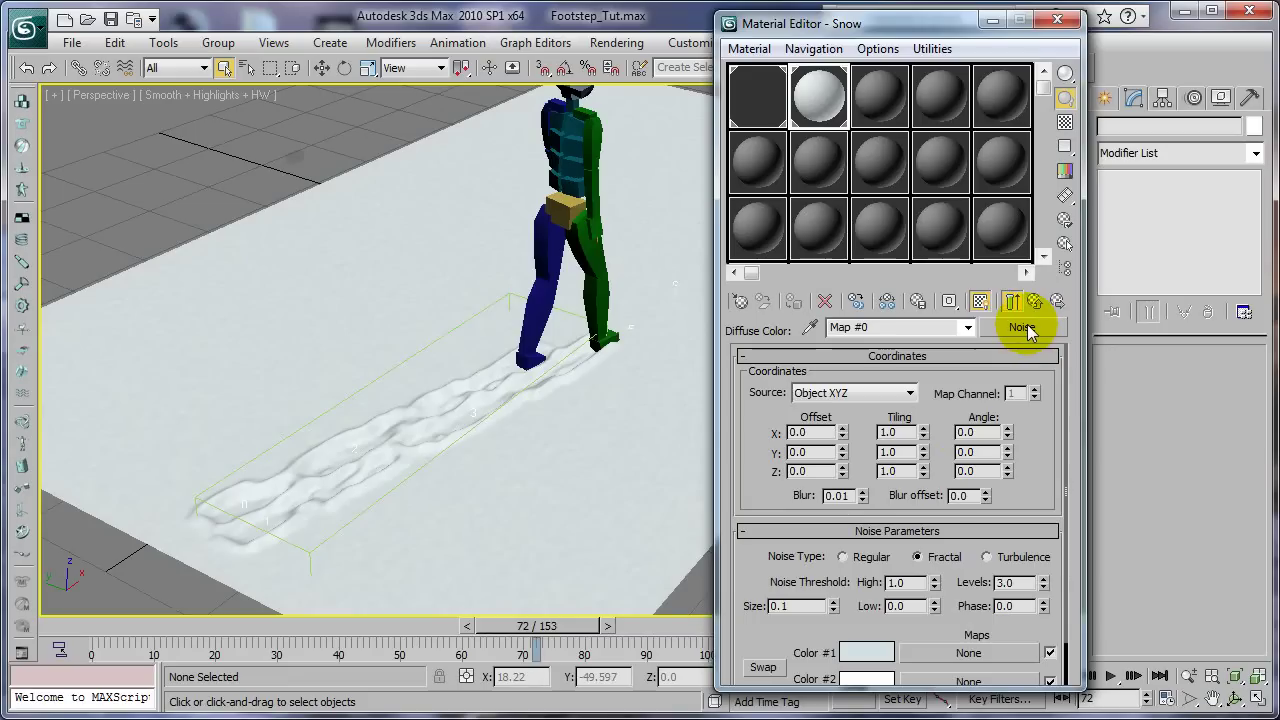
scroll(1043, 440, down, 2)
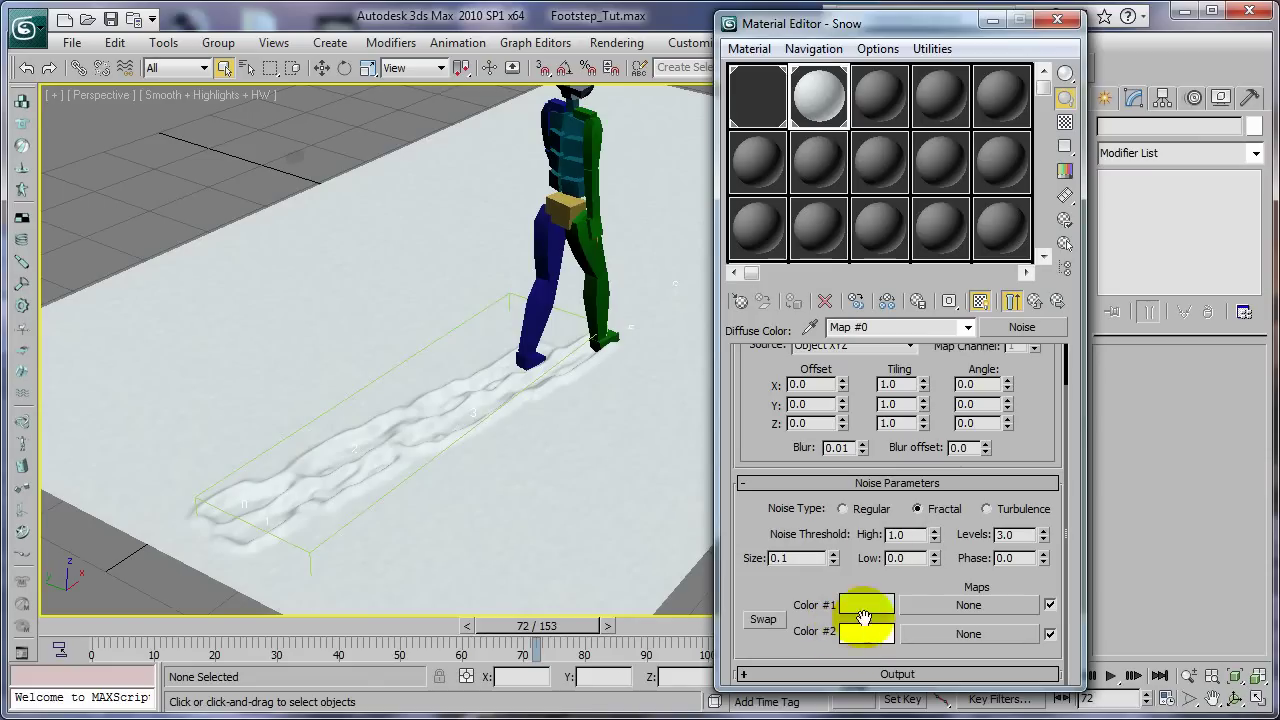
click(922, 509)
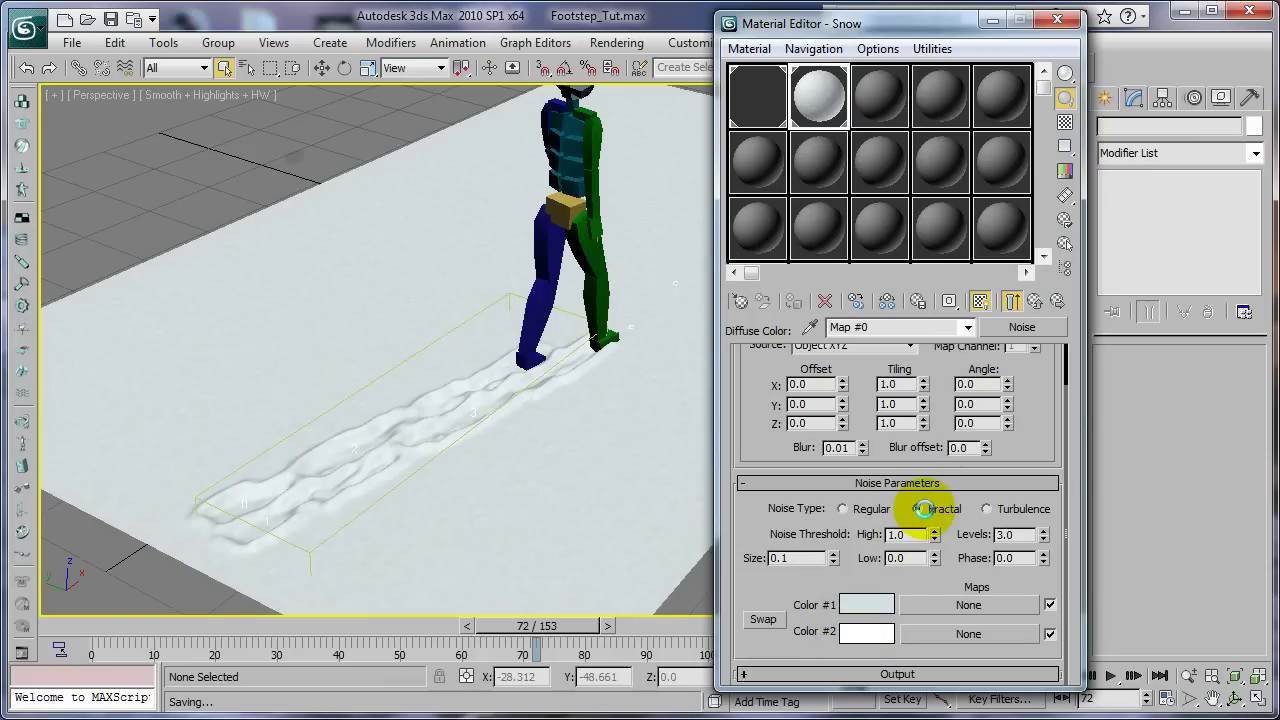
click(866, 606)
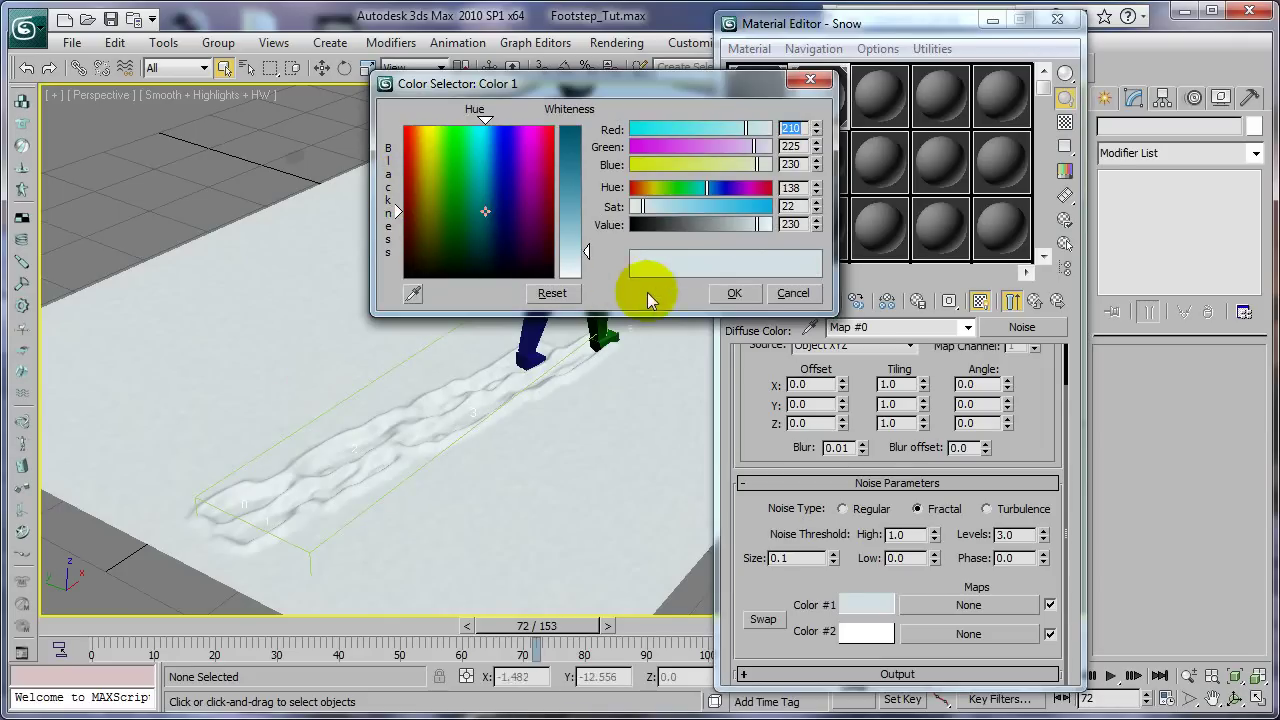
click(733, 293)
double_click(780, 558)
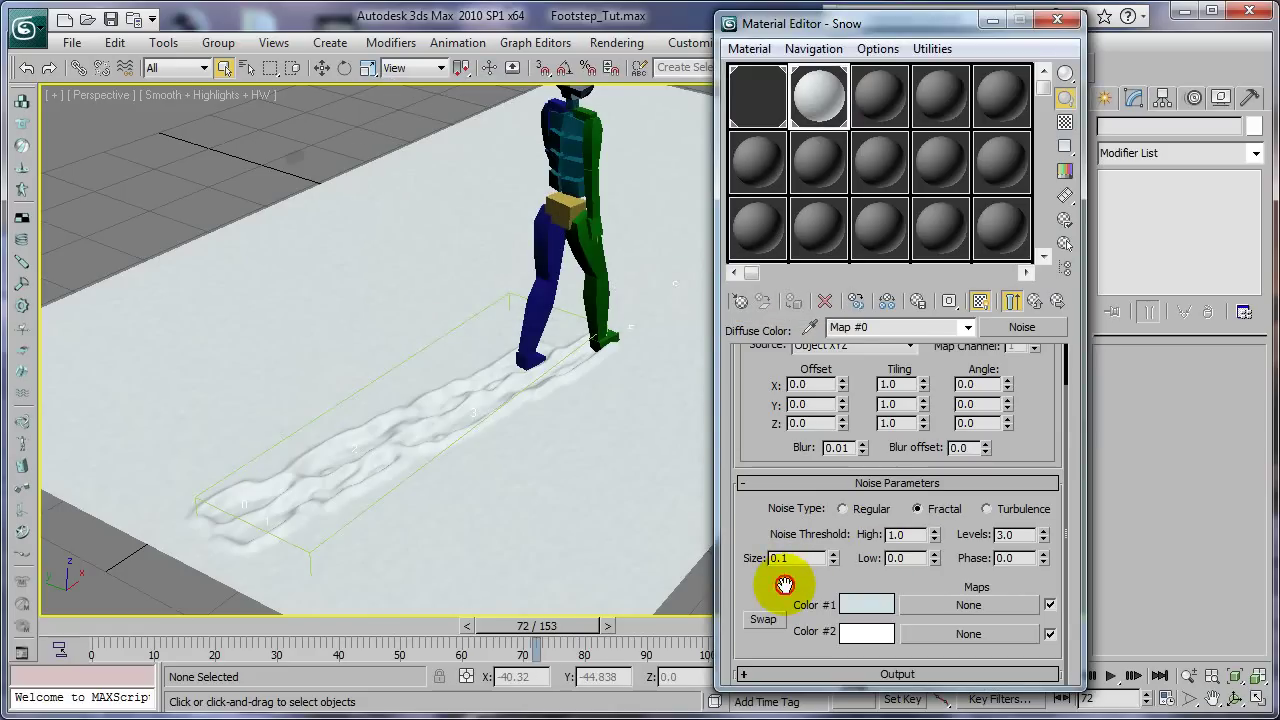
Return to the Snow material and toggle the noise texture's viewport display, leaving it off.
click(1039, 301)
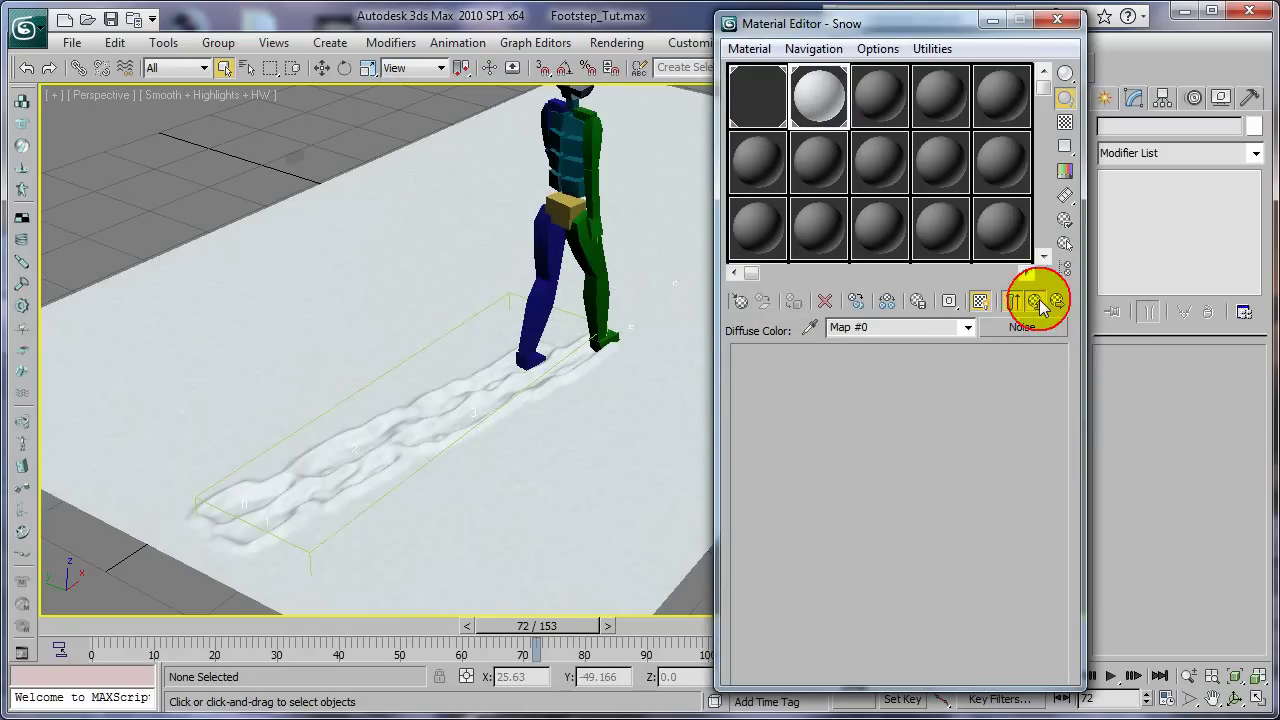
click(980, 303)
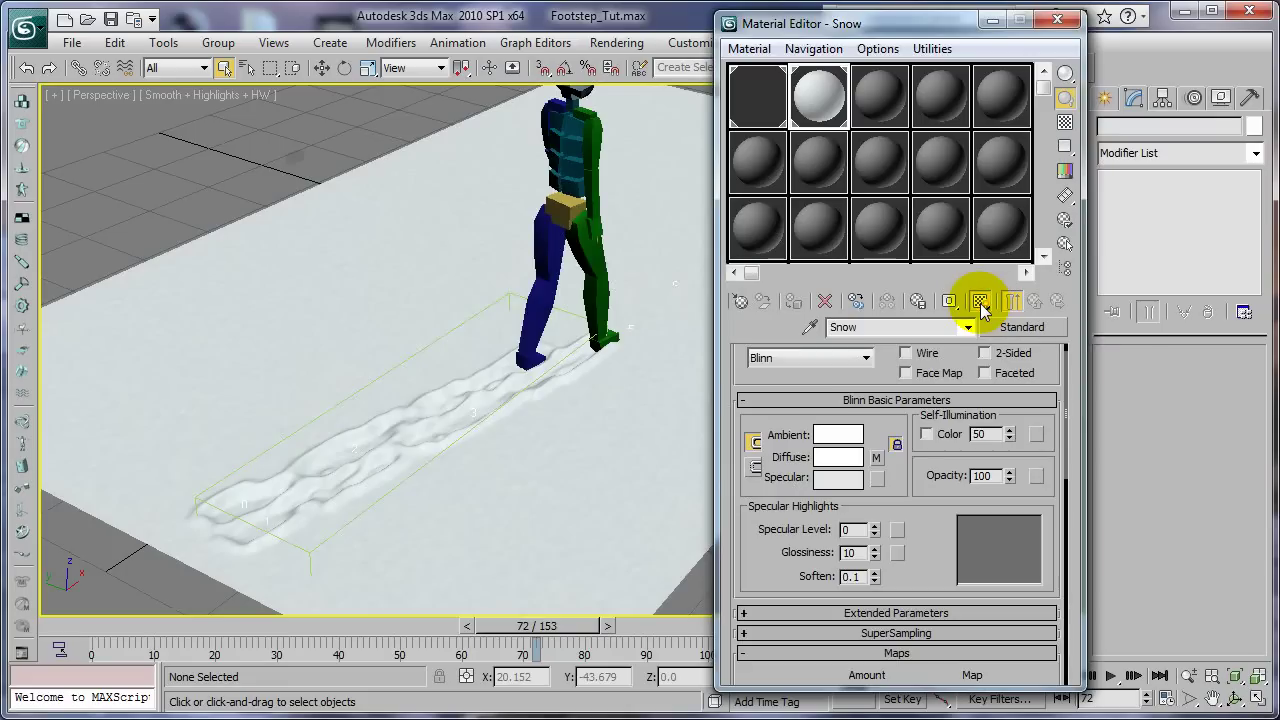
click(981, 311)
click(981, 311)
click(981, 311)
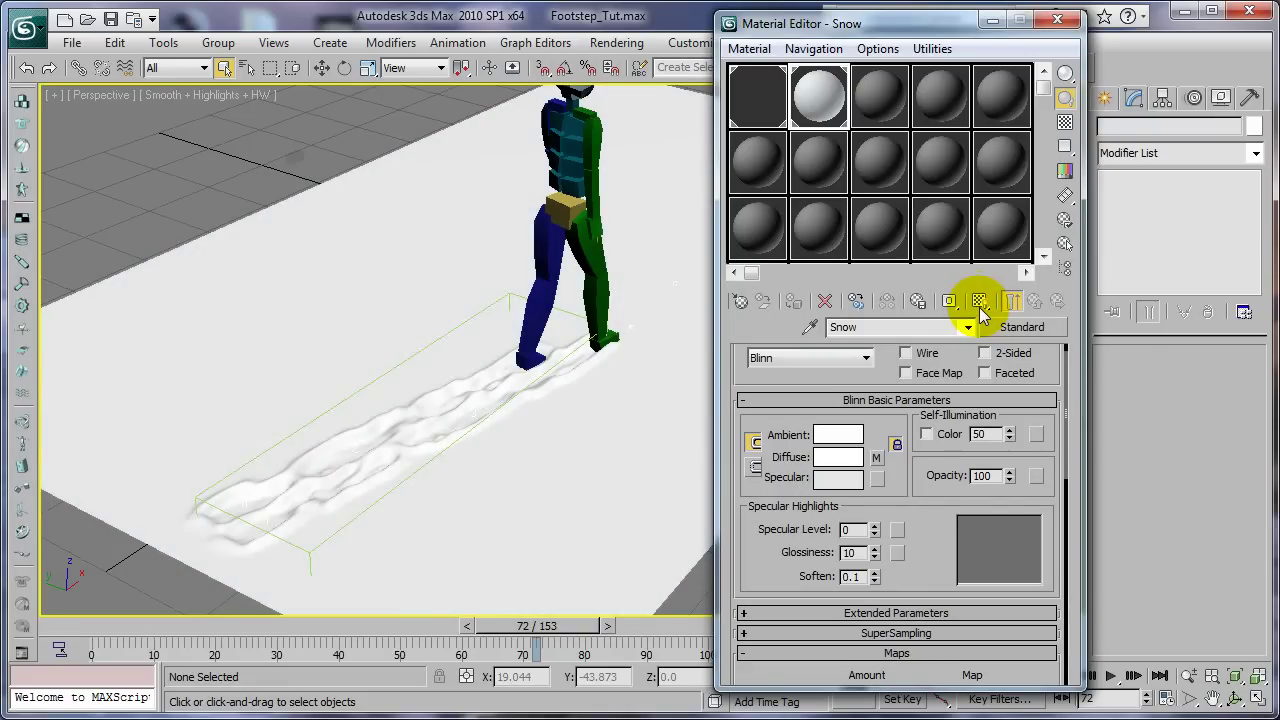
click(981, 311)
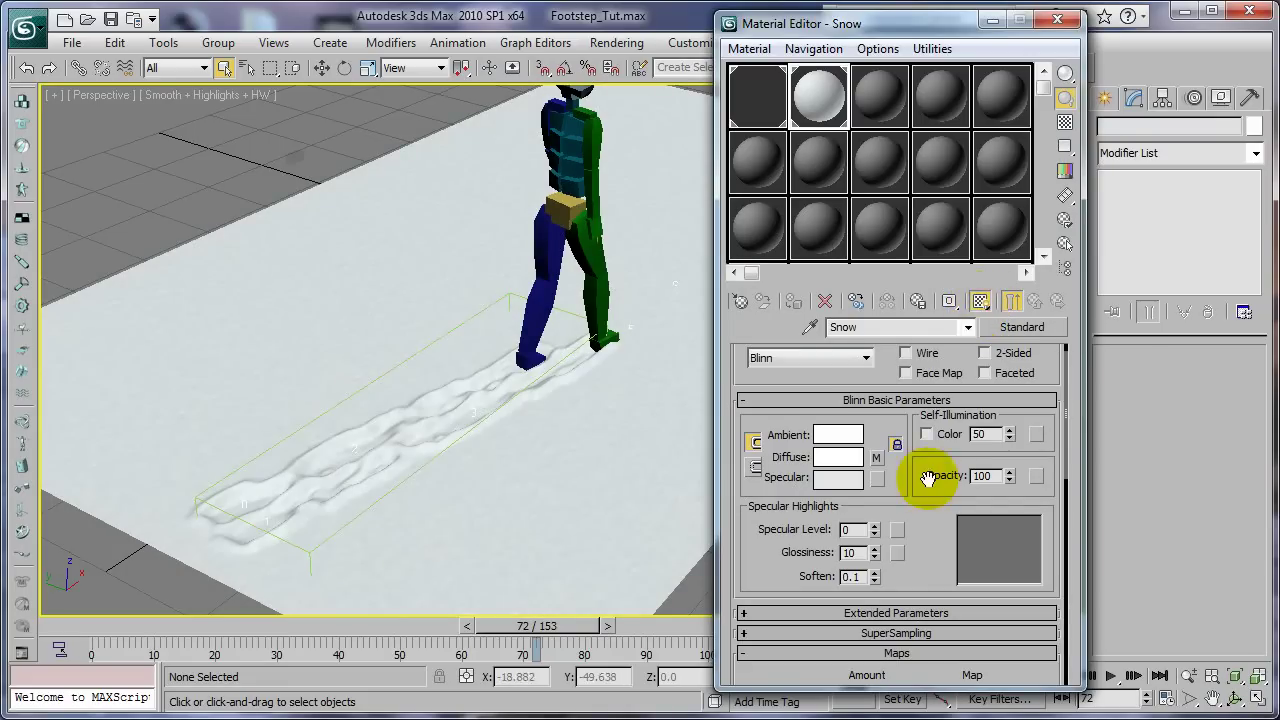
In the Maps rollout, drop the Diffuse Color Noise onto Bump so both use Map #0.
drag(929, 471, 920, 400)
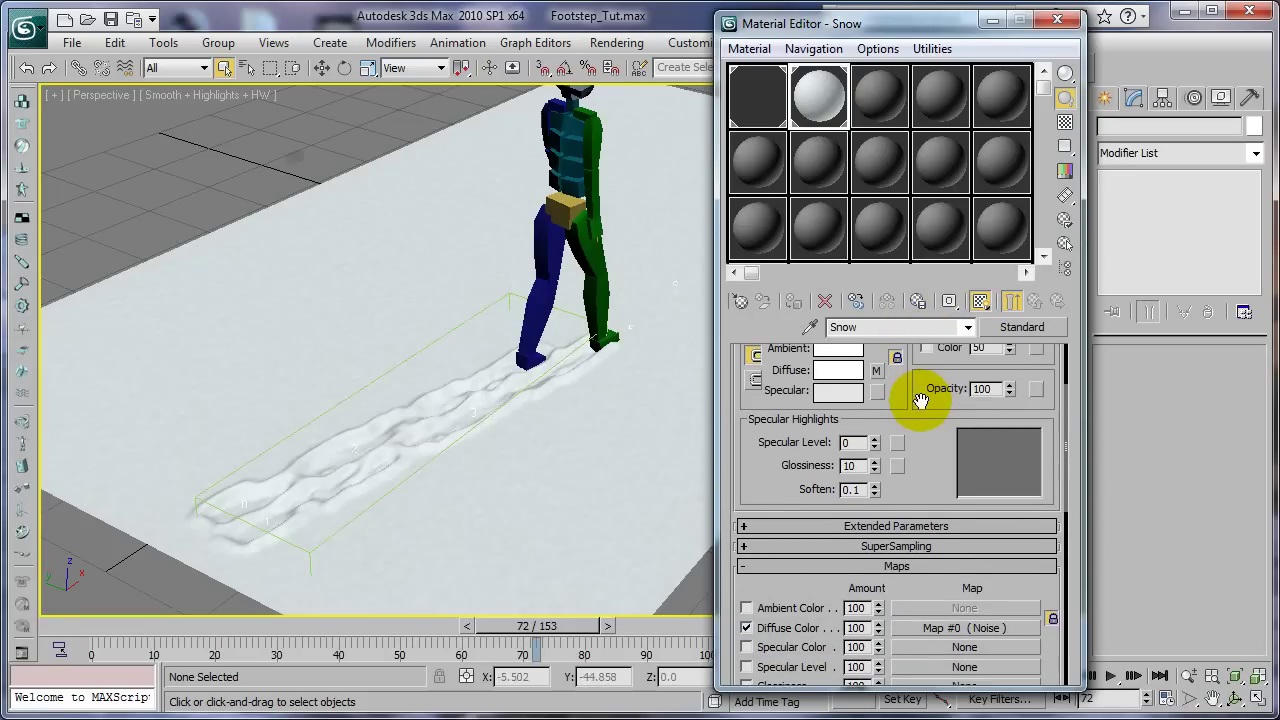
click(810, 562)
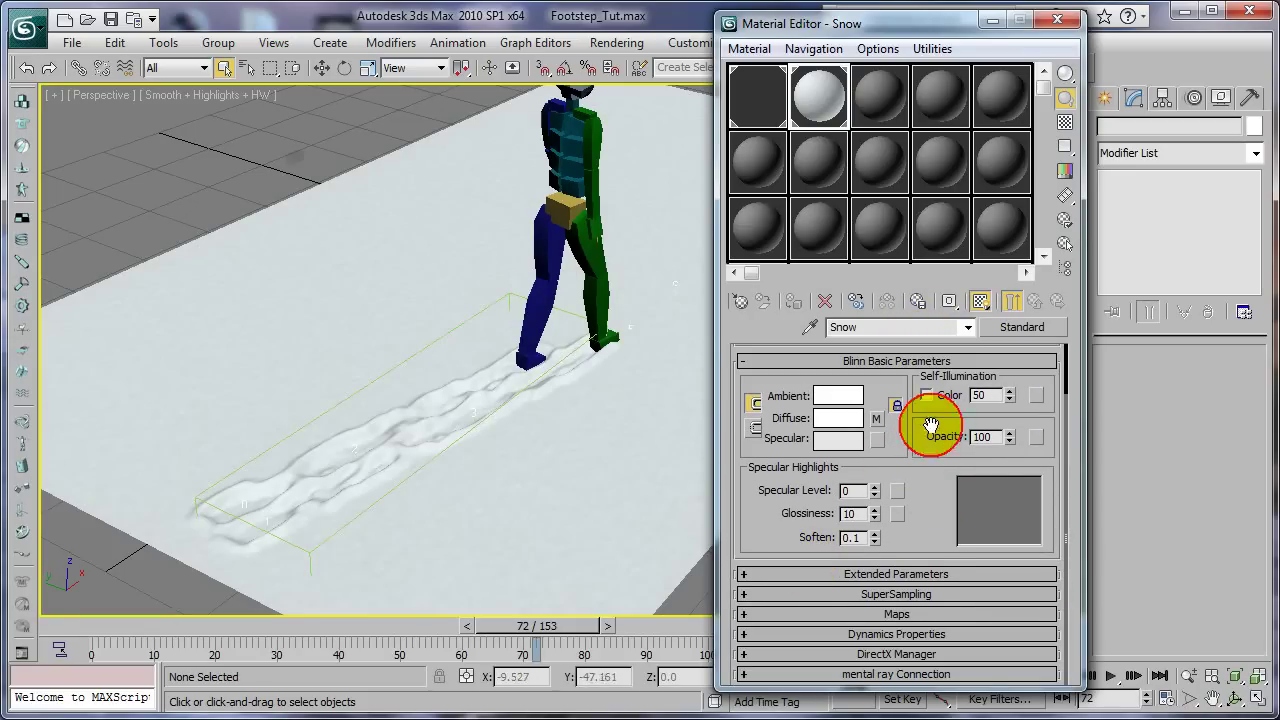
click(754, 614)
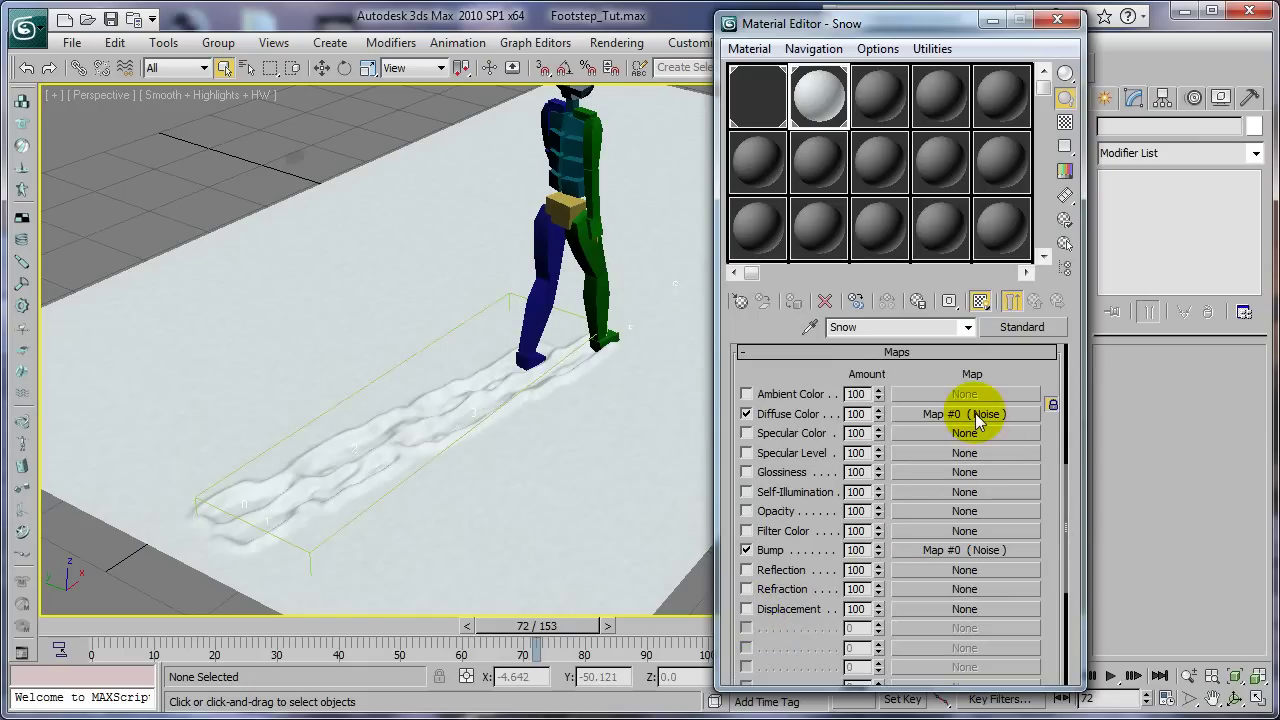
drag(975, 413, 987, 555)
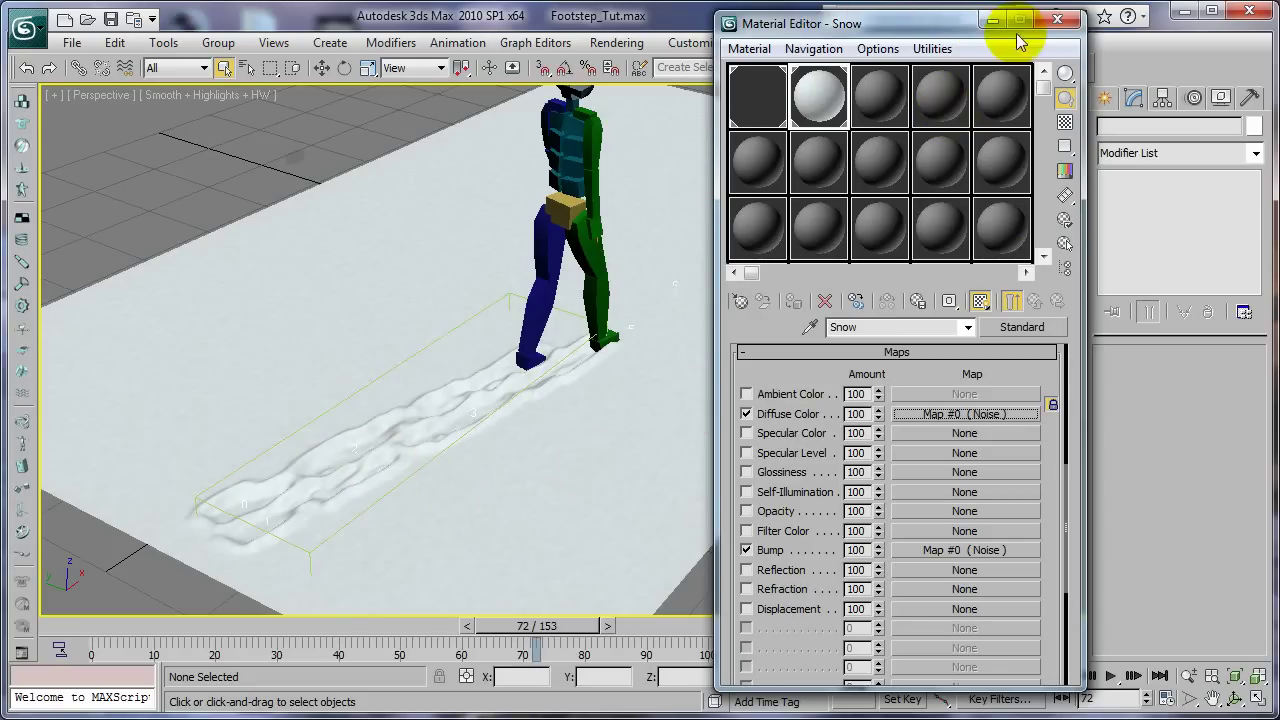
Drag the diffuse Noise onto the Bump slot again as an independent copy.
click(989, 20)
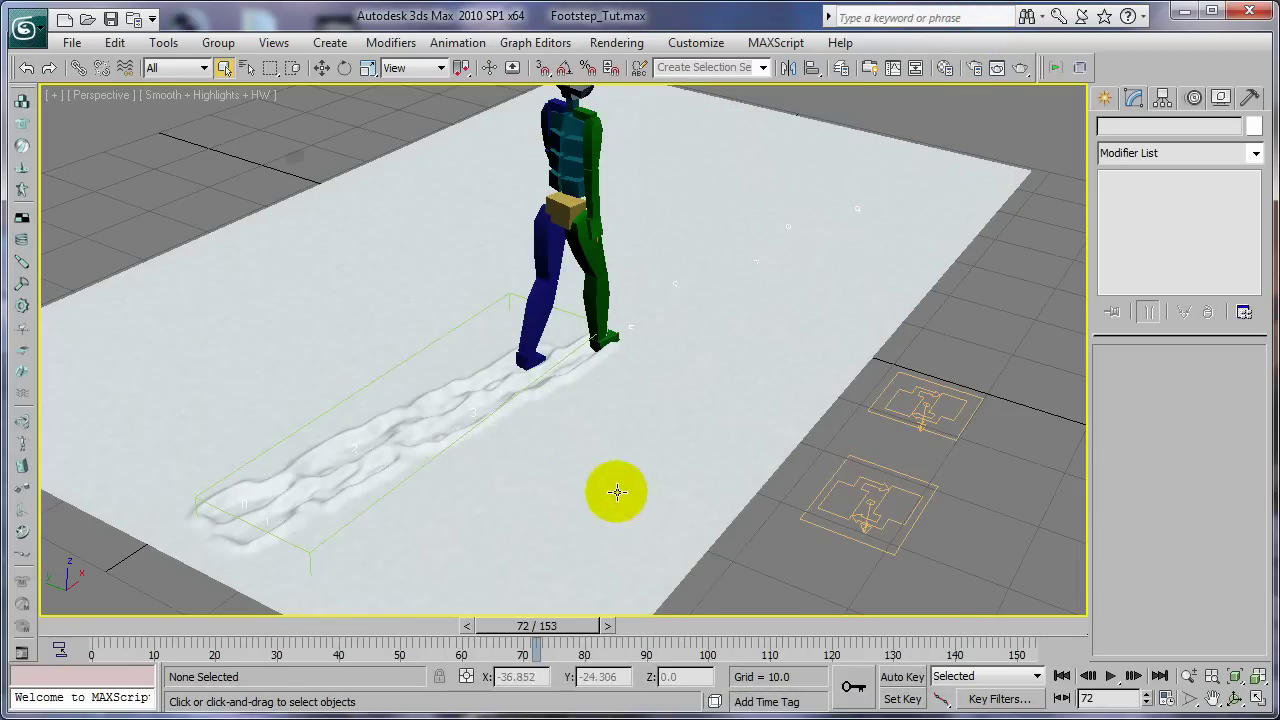
key(m)
drag(947, 420, 950, 550)
click(853, 353)
click(873, 416)
Set the bump Noise's Color #1 to black and return to the Snow material.
click(915, 550)
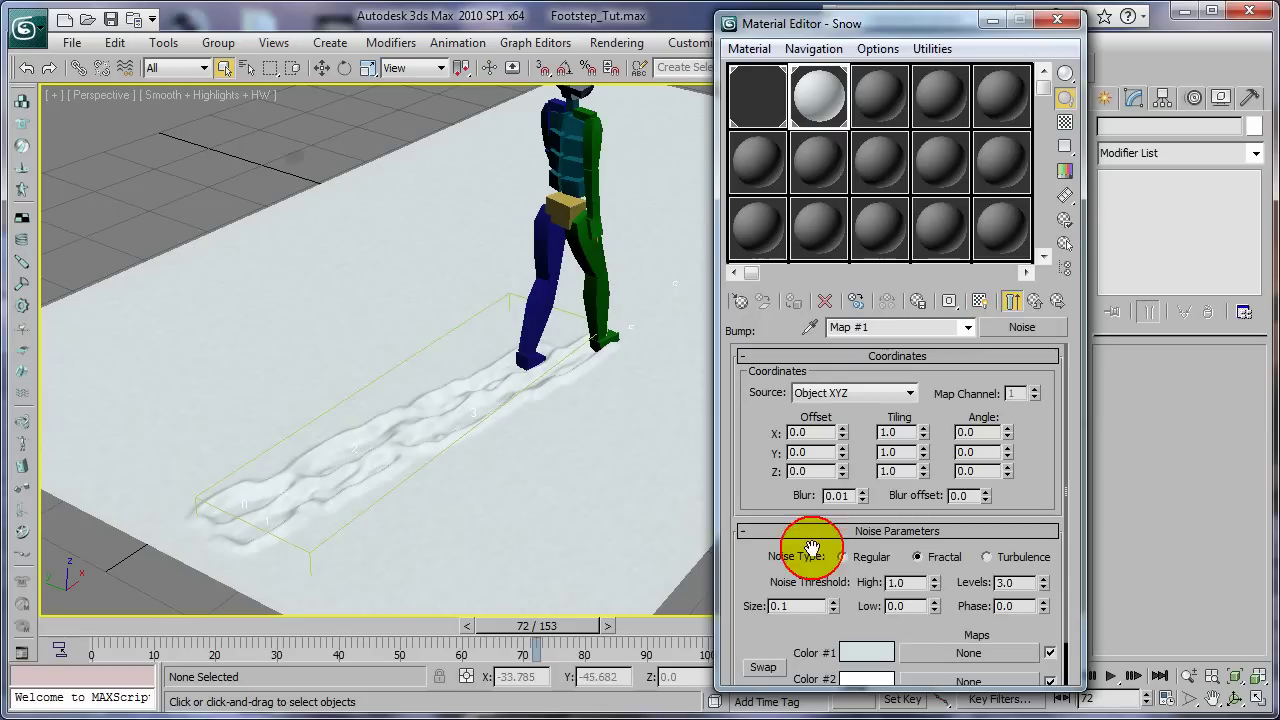
click(880, 652)
drag(401, 255, 430, 290)
drag(586, 252, 586, 118)
click(729, 294)
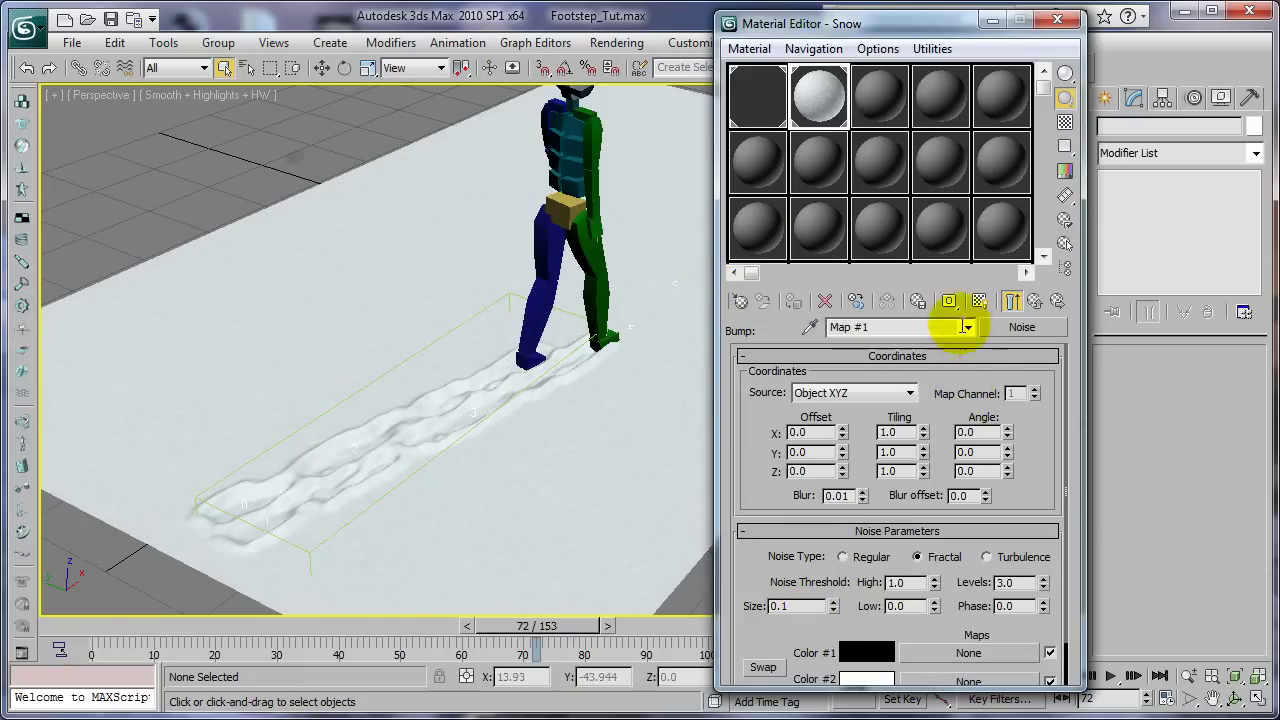
click(1035, 301)
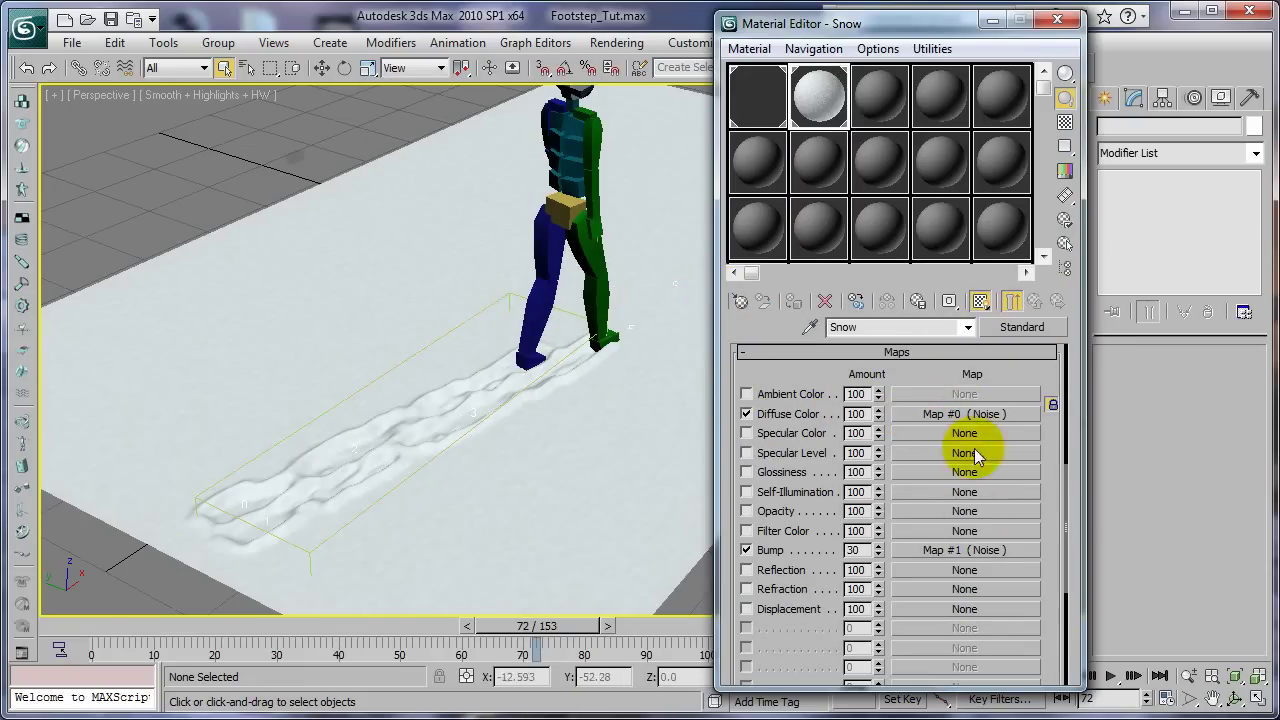
click(972, 415)
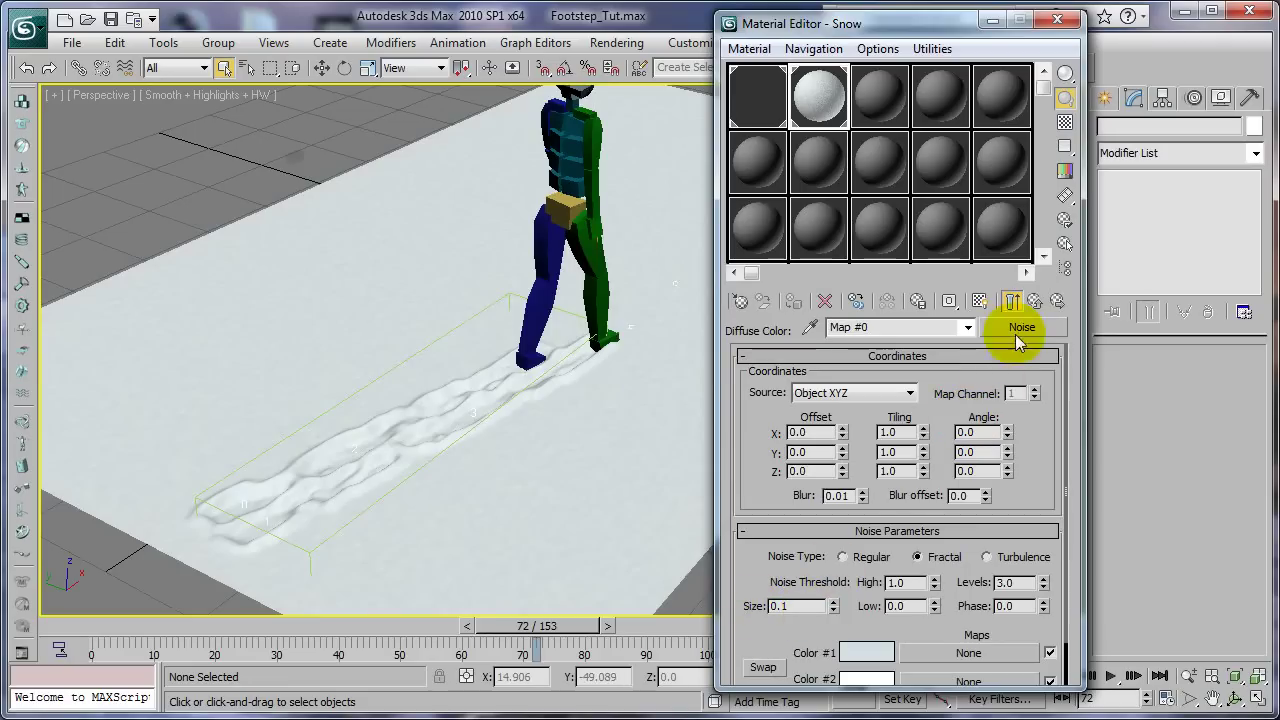
Check the bump Noise map's settings, then lower the Snow material's Bump amount to 58.
click(1035, 301)
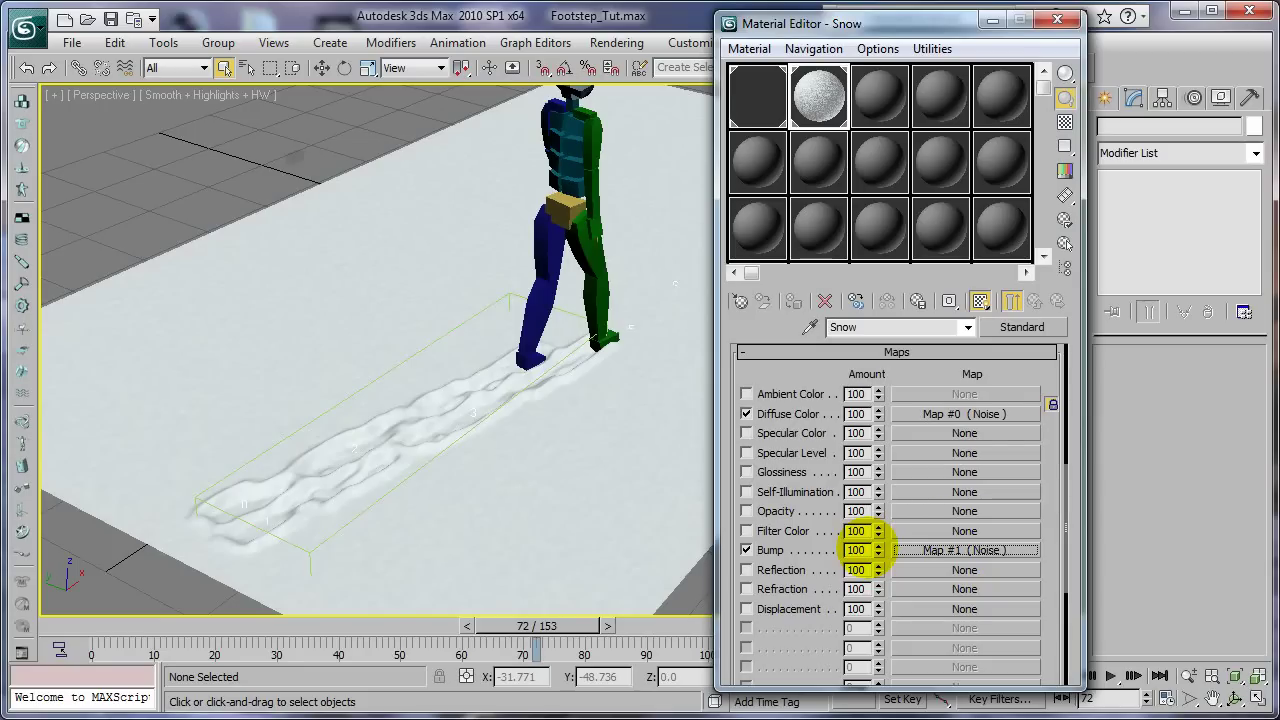
click(1004, 550)
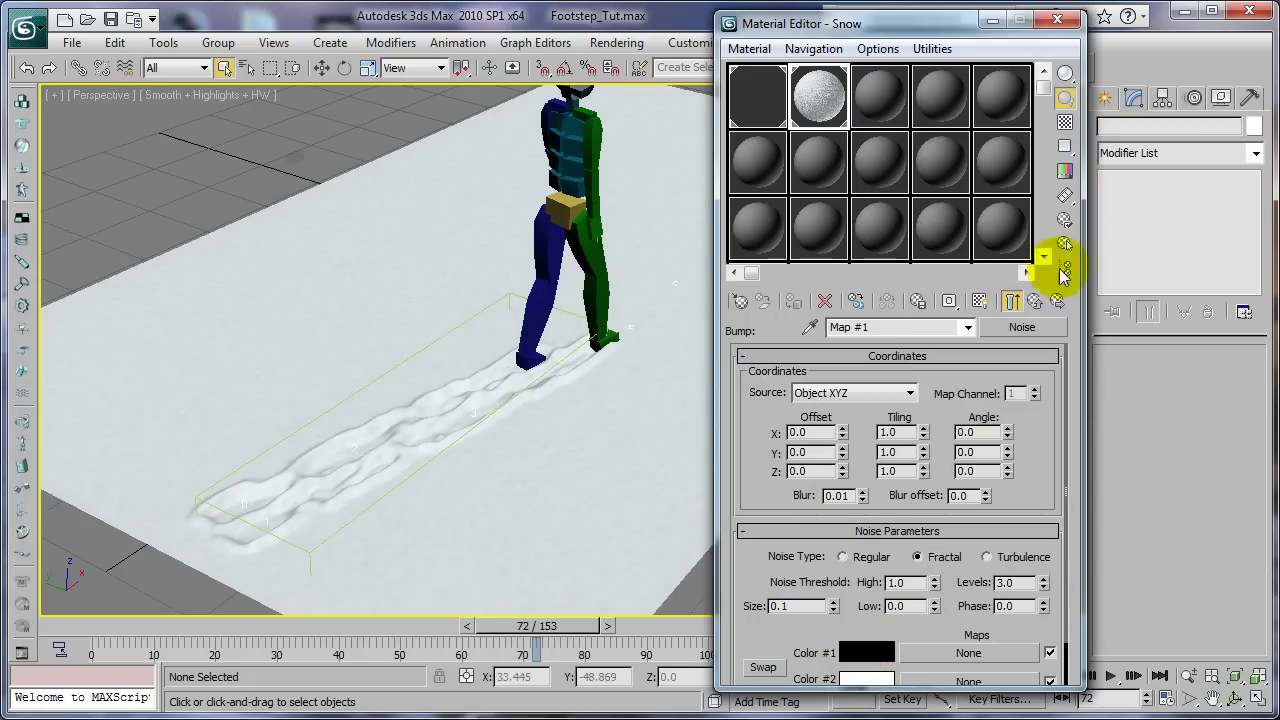
click(1036, 300)
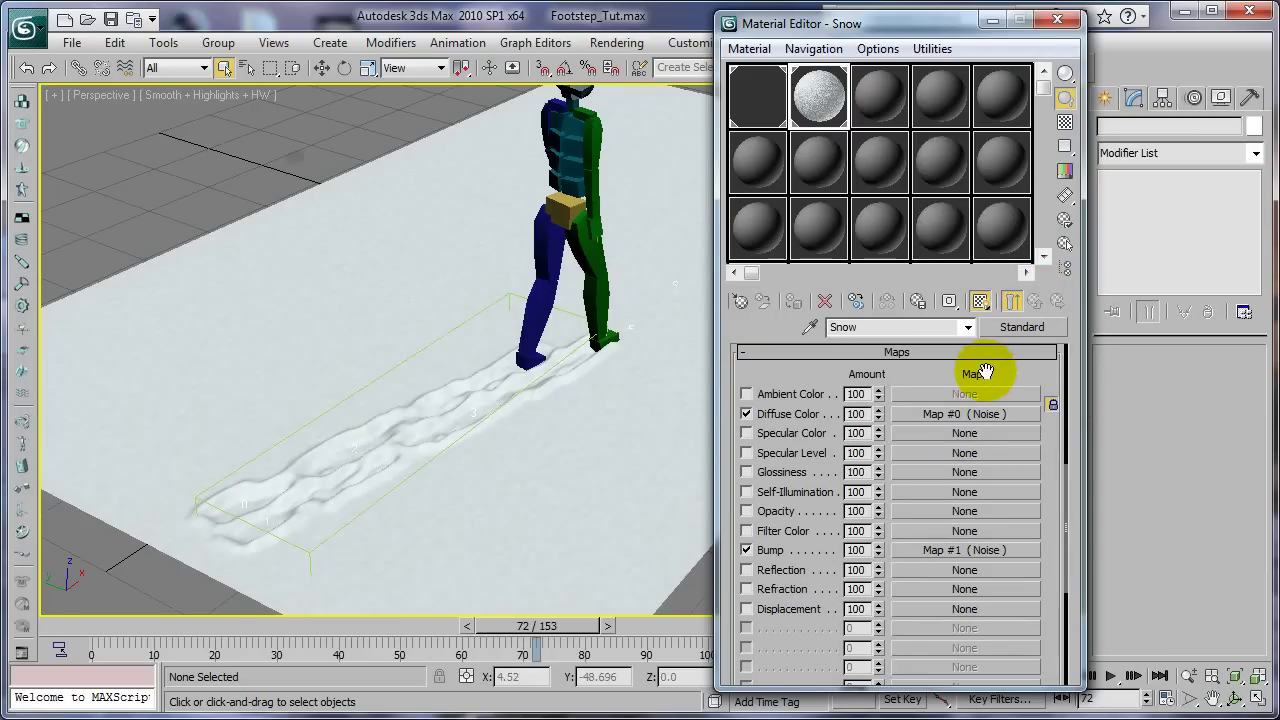
click(993, 20)
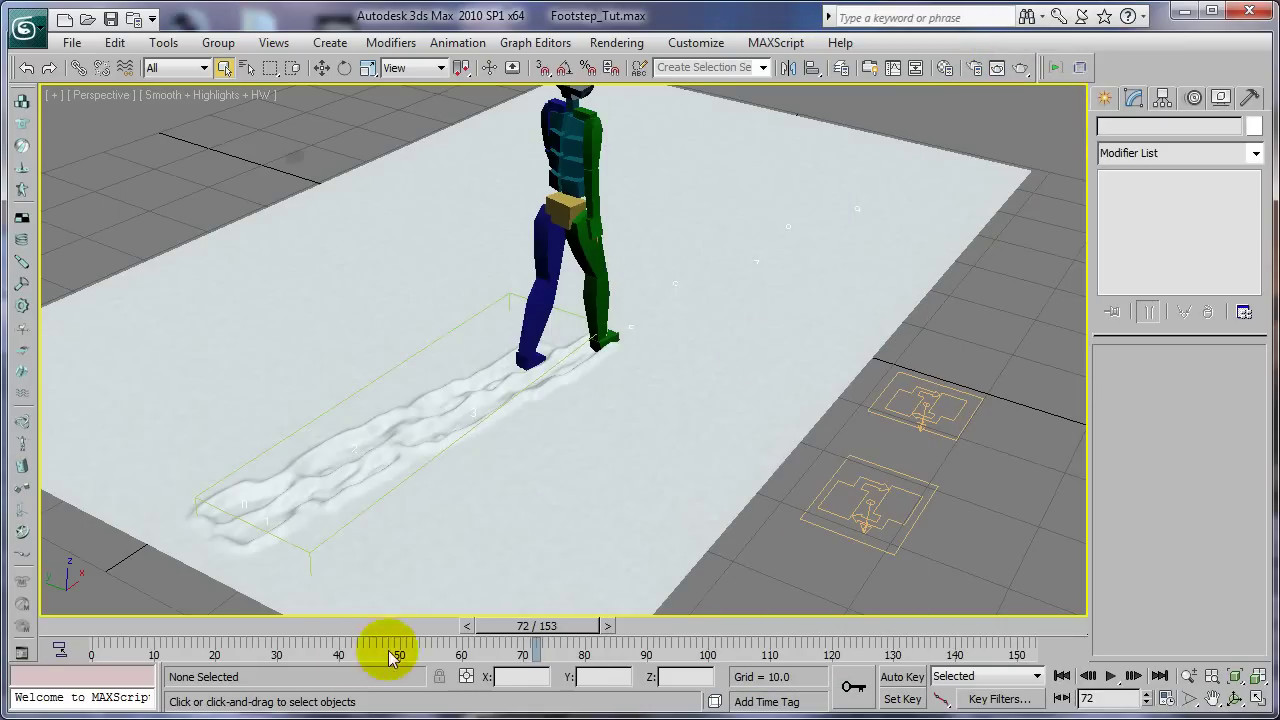
key(m)
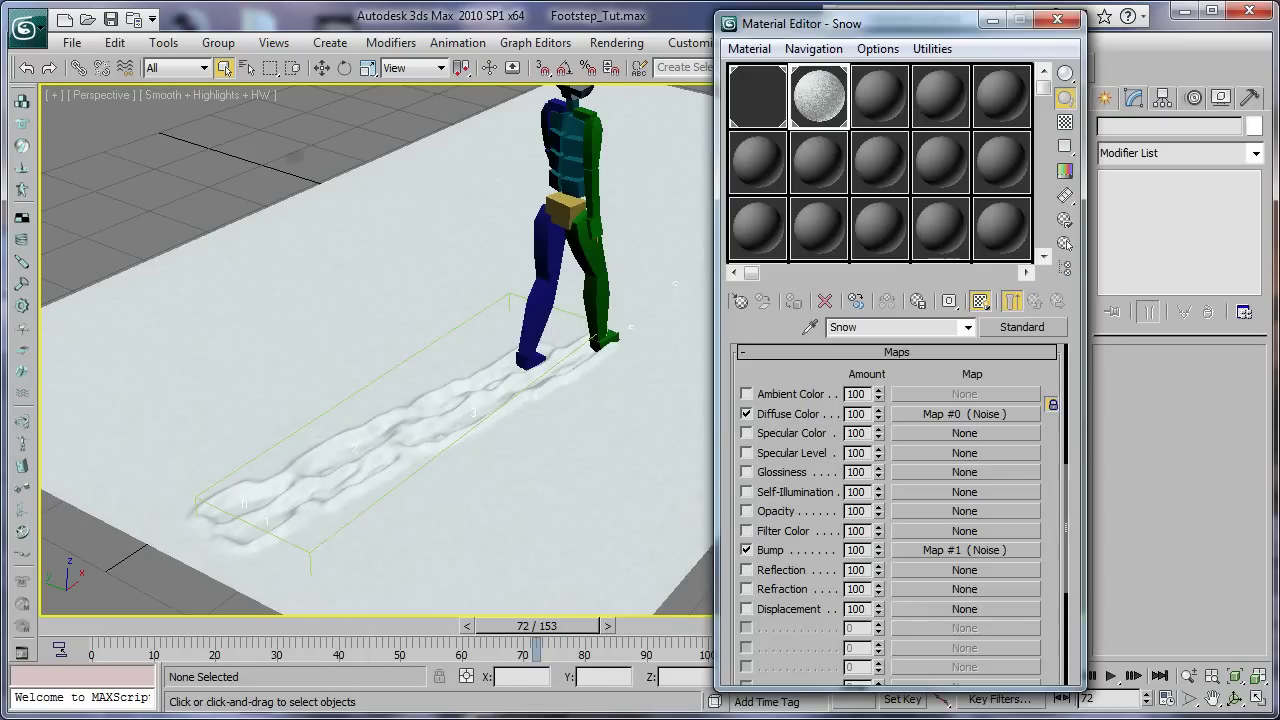
drag(920, 360, 955, 395)
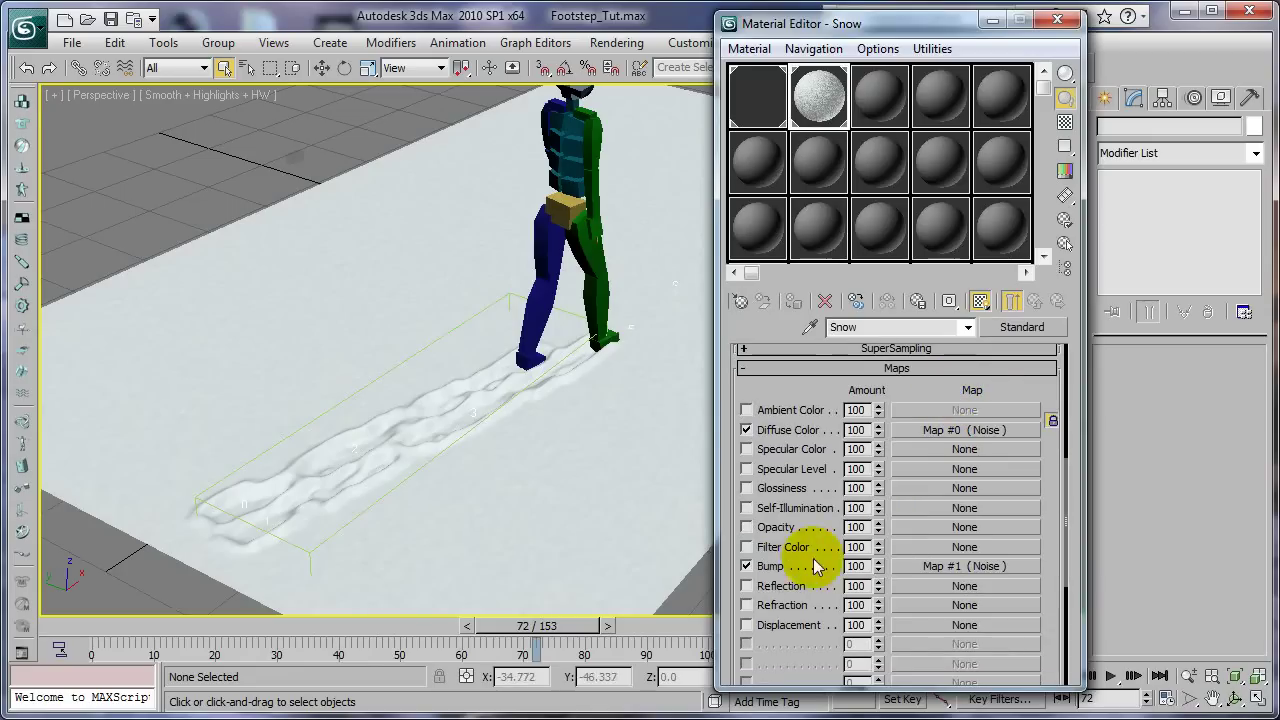
drag(878, 566, 884, 622)
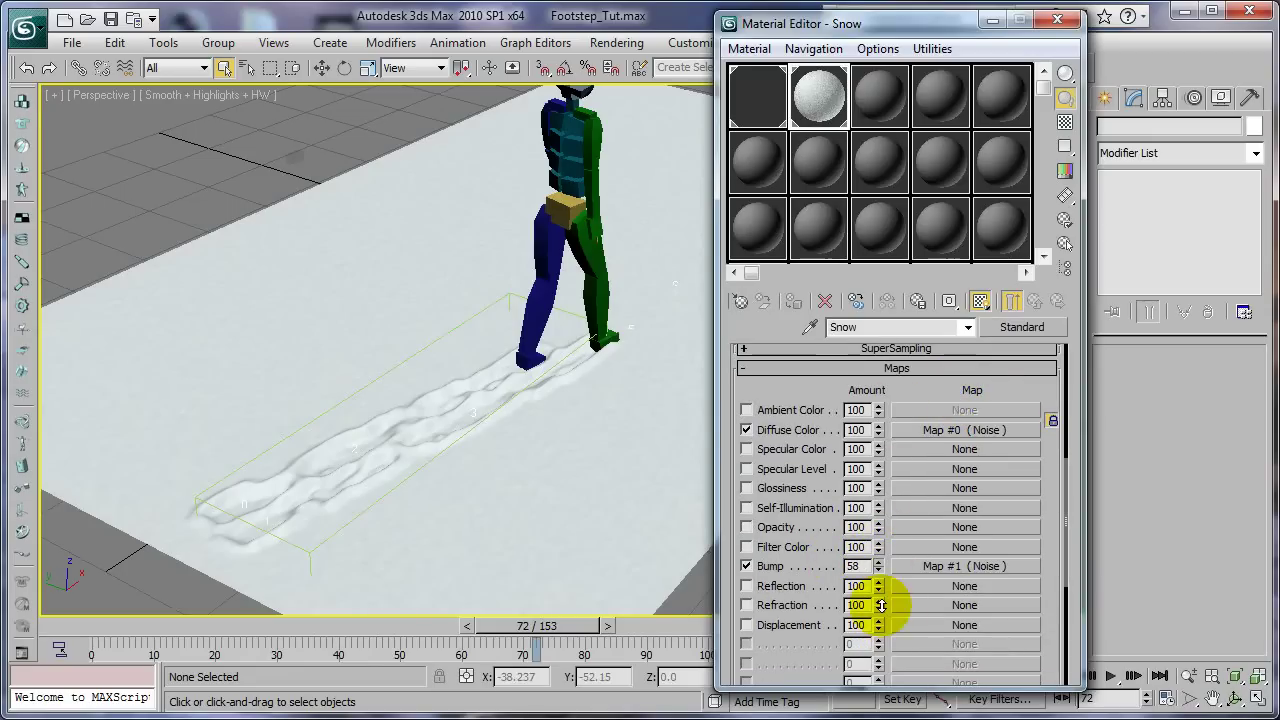
Hide the Material Editor and run a quick test render of the current view.
click(992, 20)
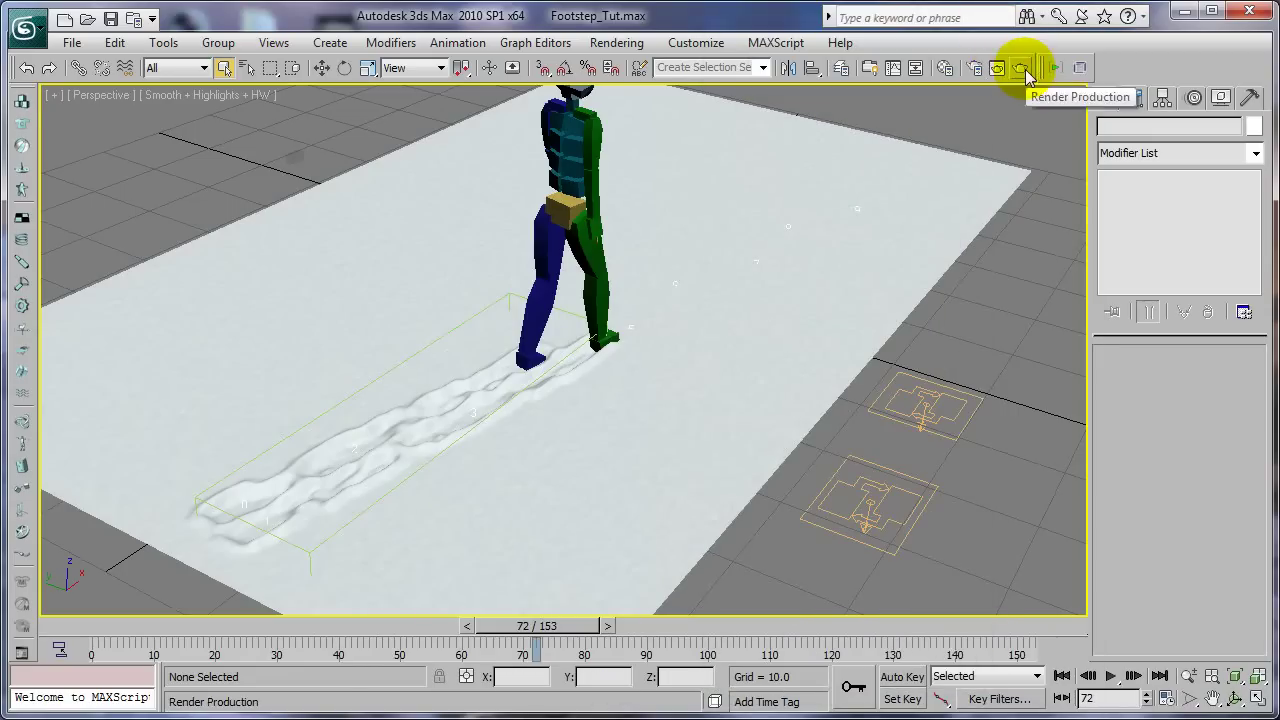
click(1024, 68)
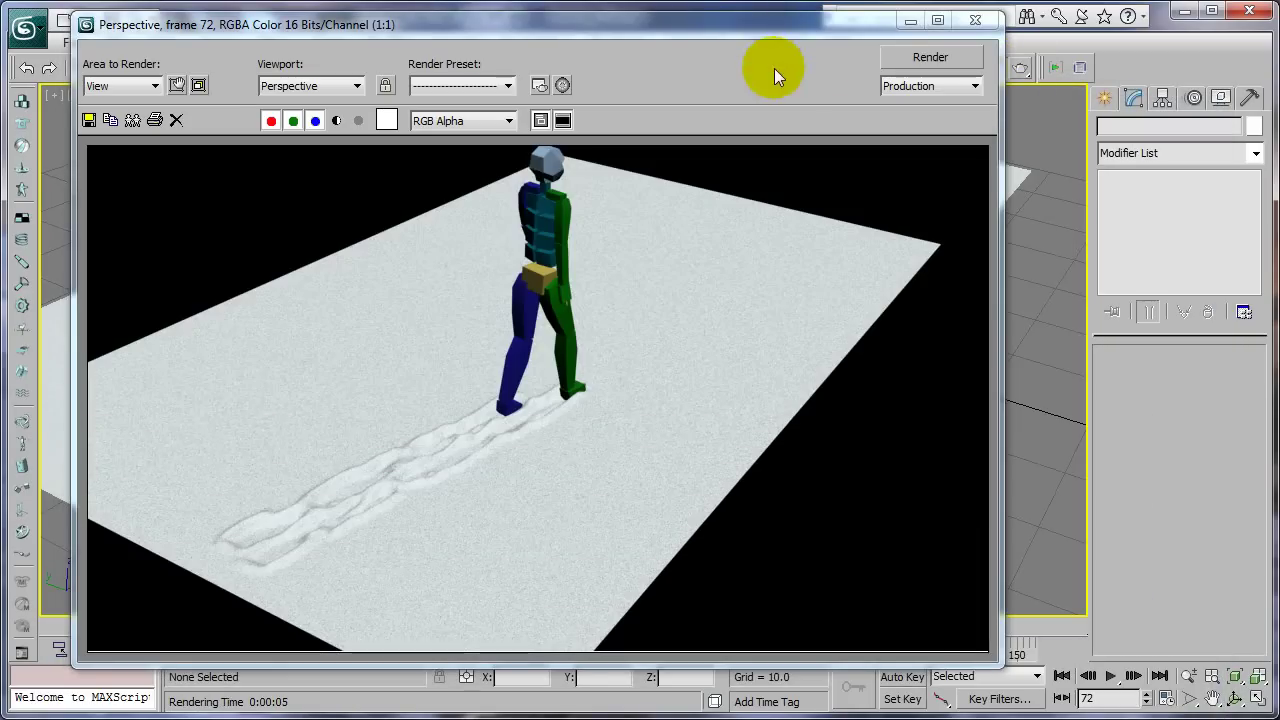
click(975, 21)
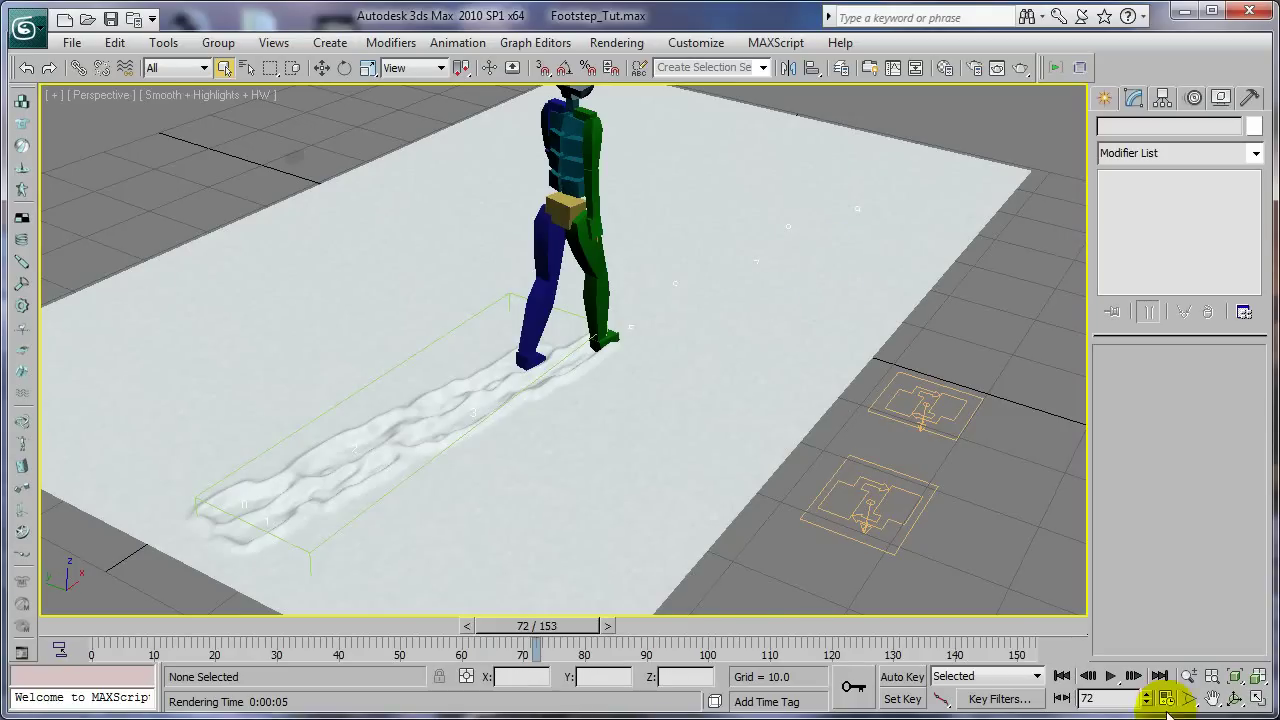
Orbit and zoom low onto the legs and snow trail, then render frame 72.
click(1236, 698)
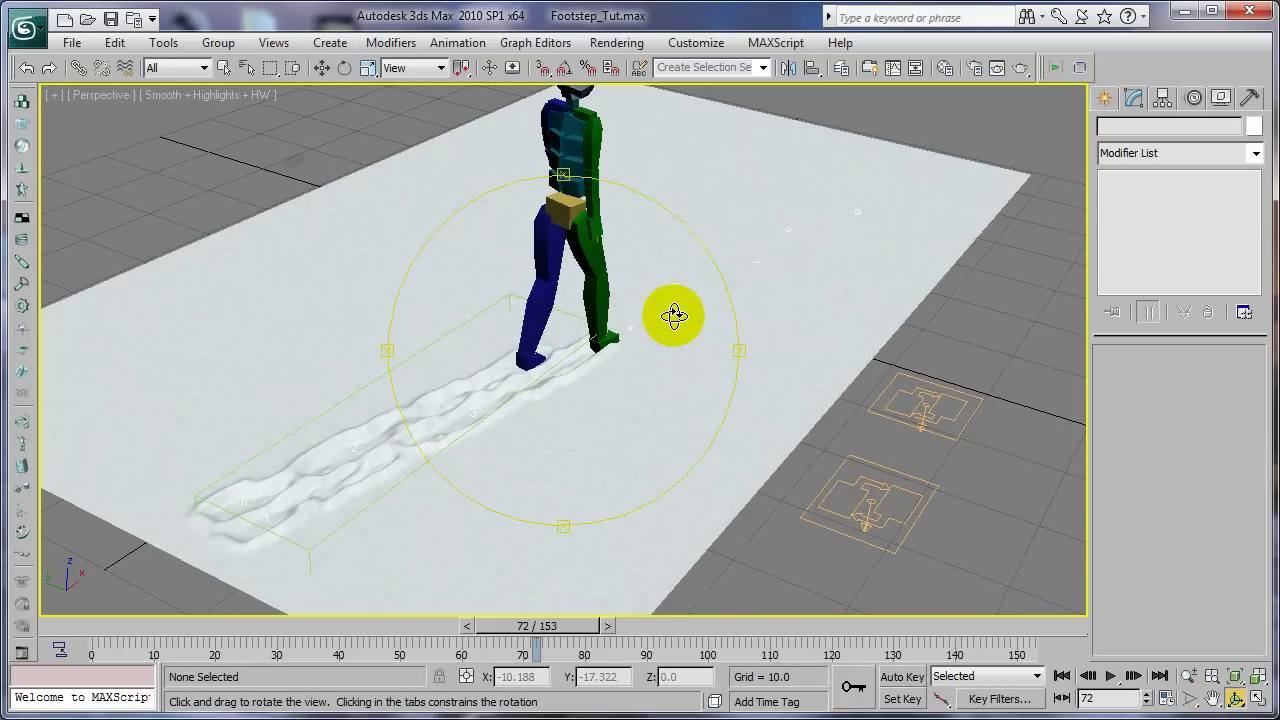
drag(674, 316, 674, 314)
scroll(574, 346, up, 4)
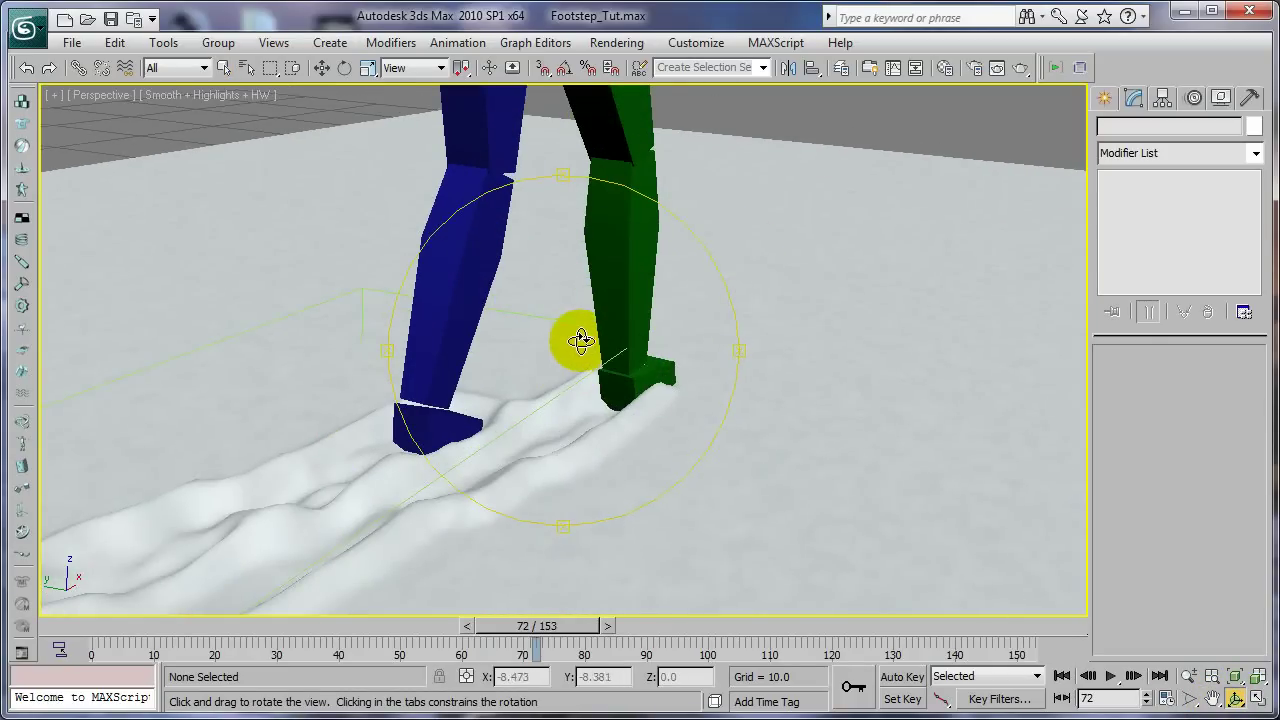
click(1017, 69)
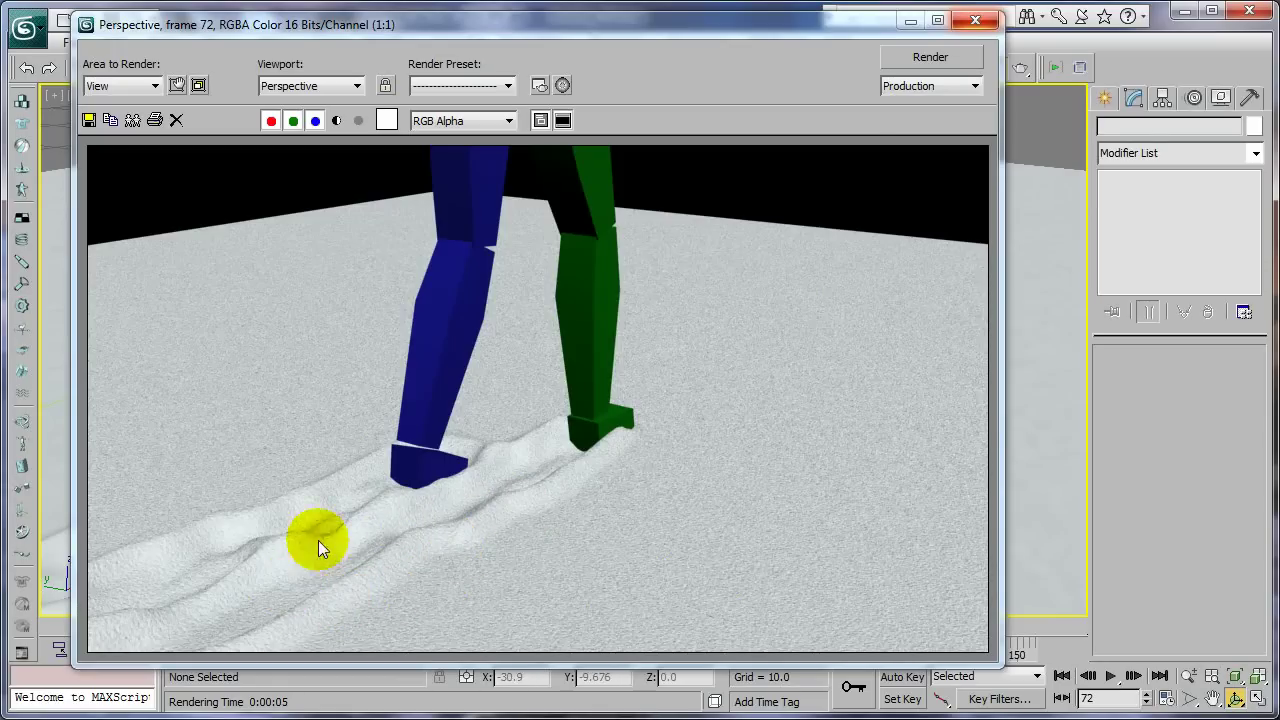
click(978, 22)
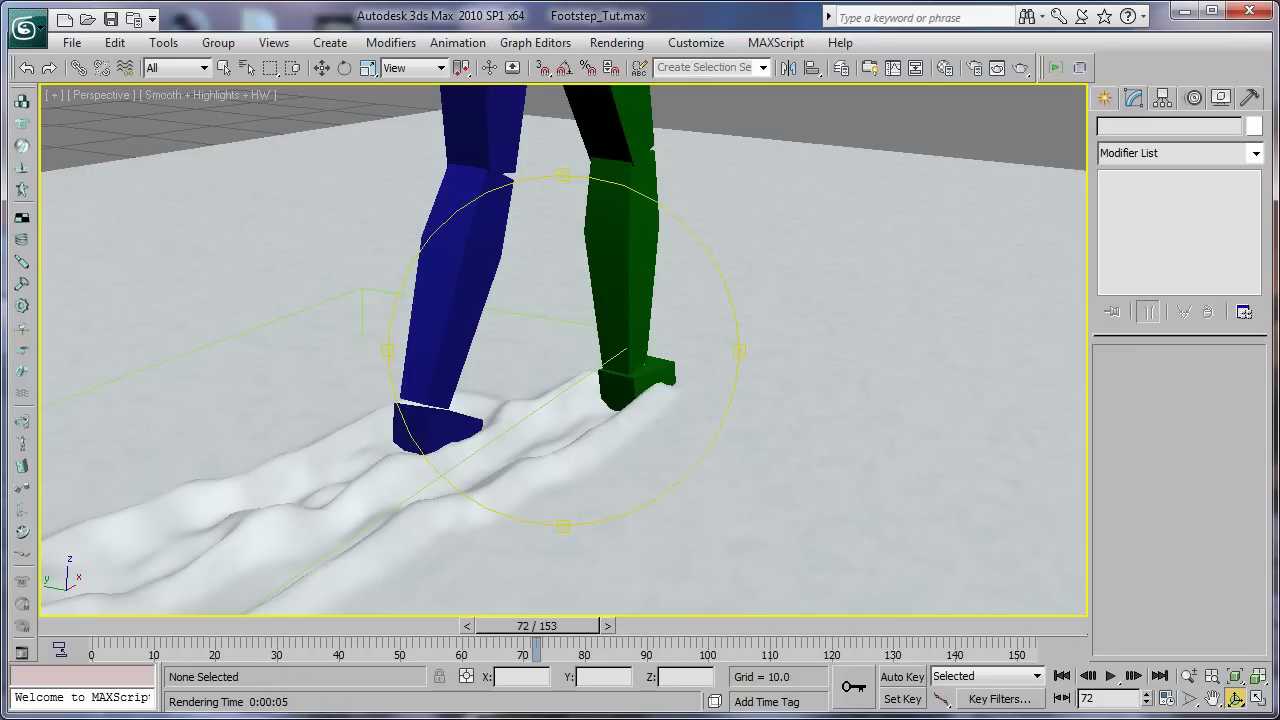
Instance the diffuse Noise map (Map #0) into the Snow material's Bump slot.
key(m)
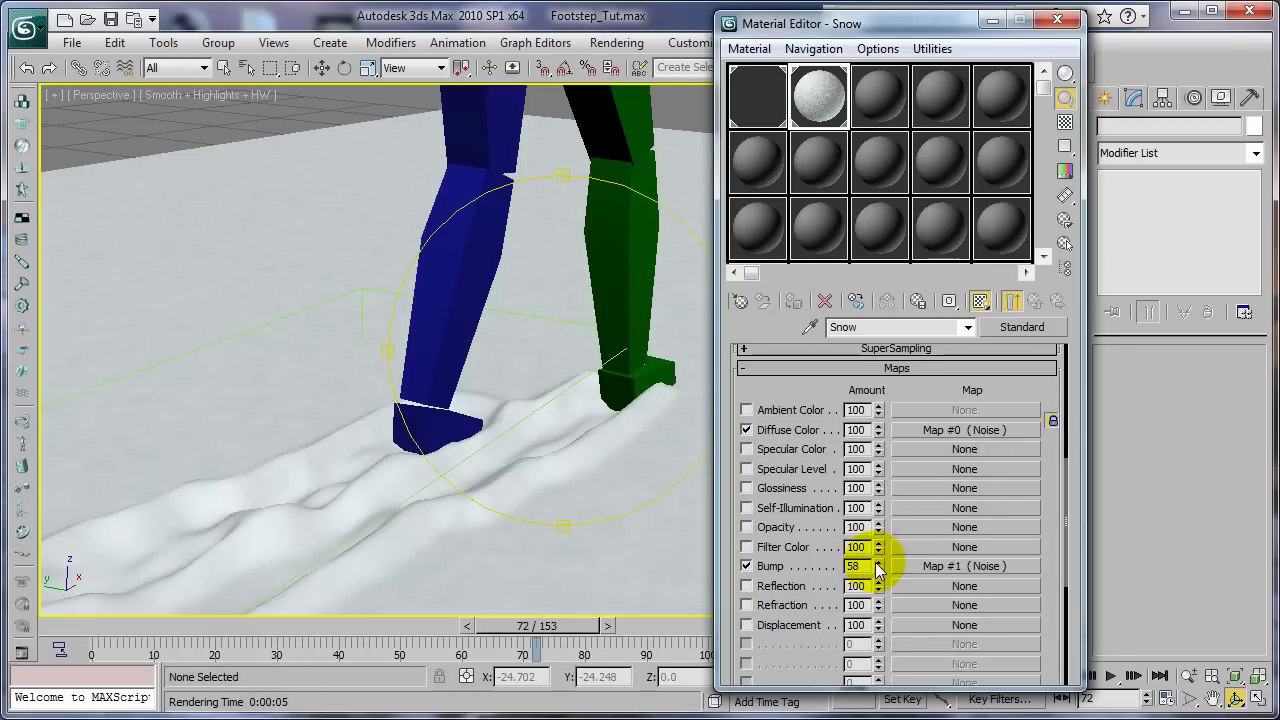
drag(878, 568, 876, 585)
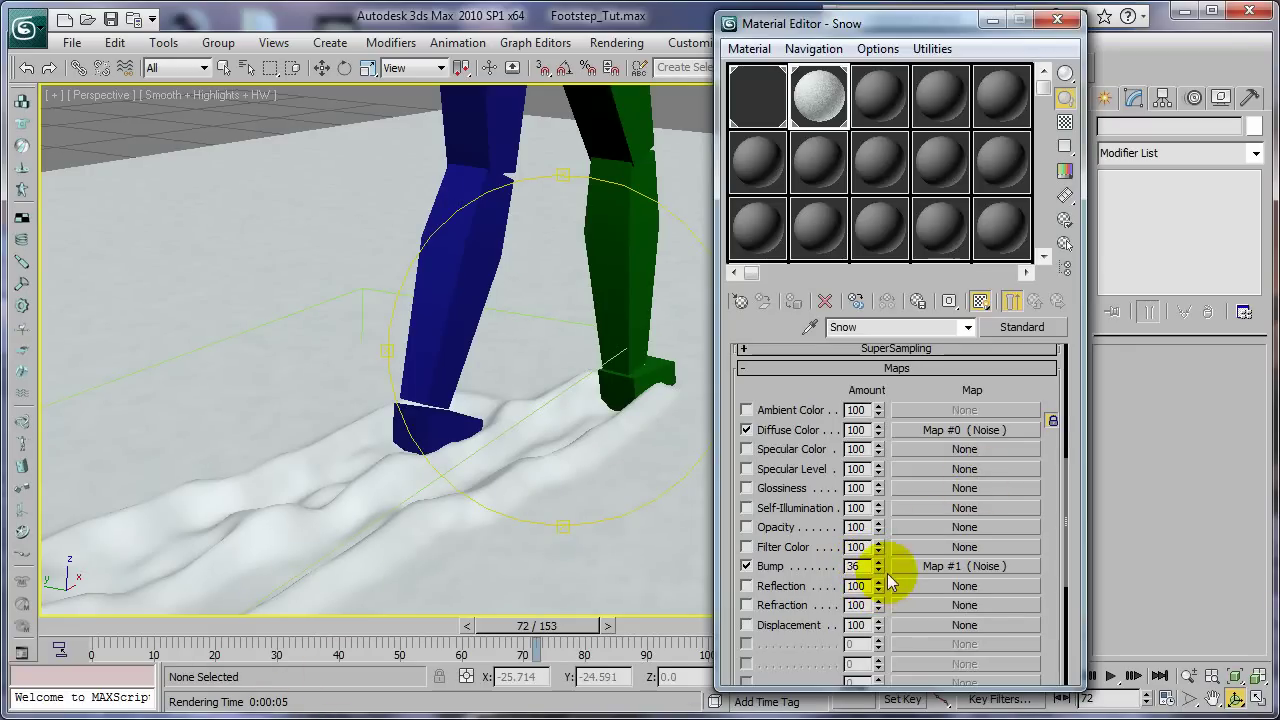
drag(944, 430, 960, 568)
click(853, 331)
click(872, 420)
Raise the Bump amount to 86 and test-render frame 72.
drag(878, 566, 879, 517)
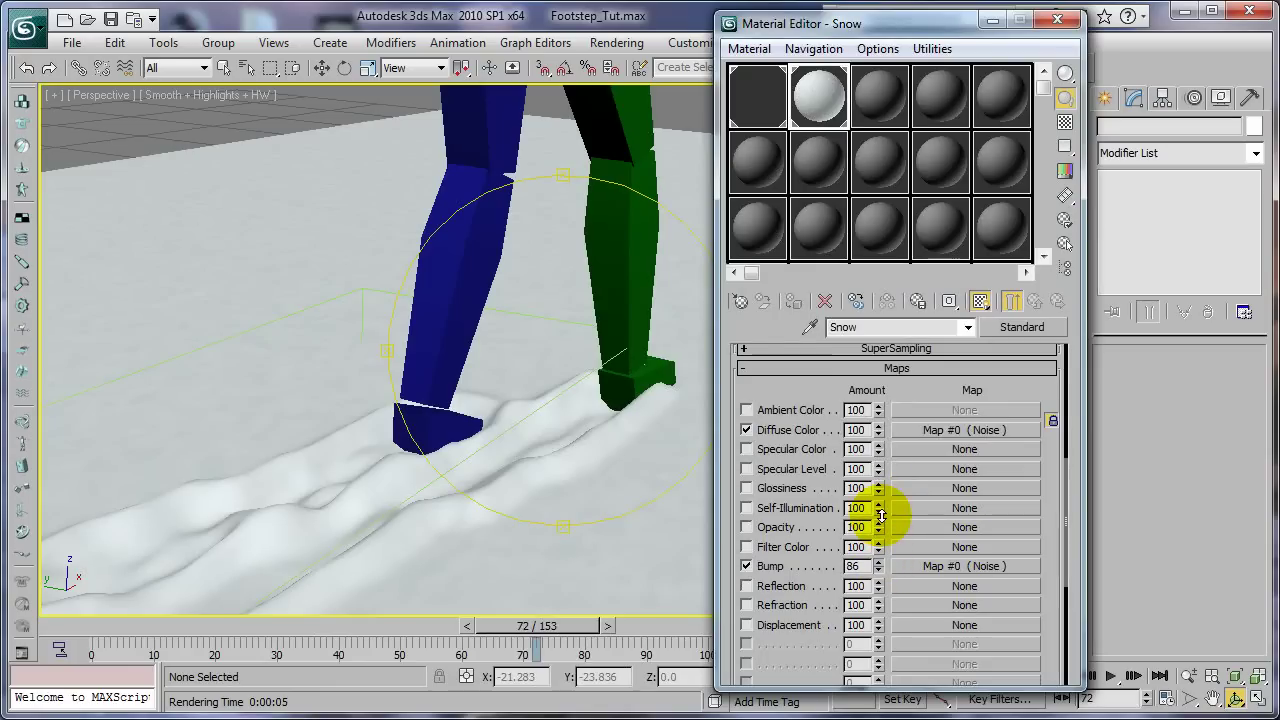
drag(881, 567, 883, 570)
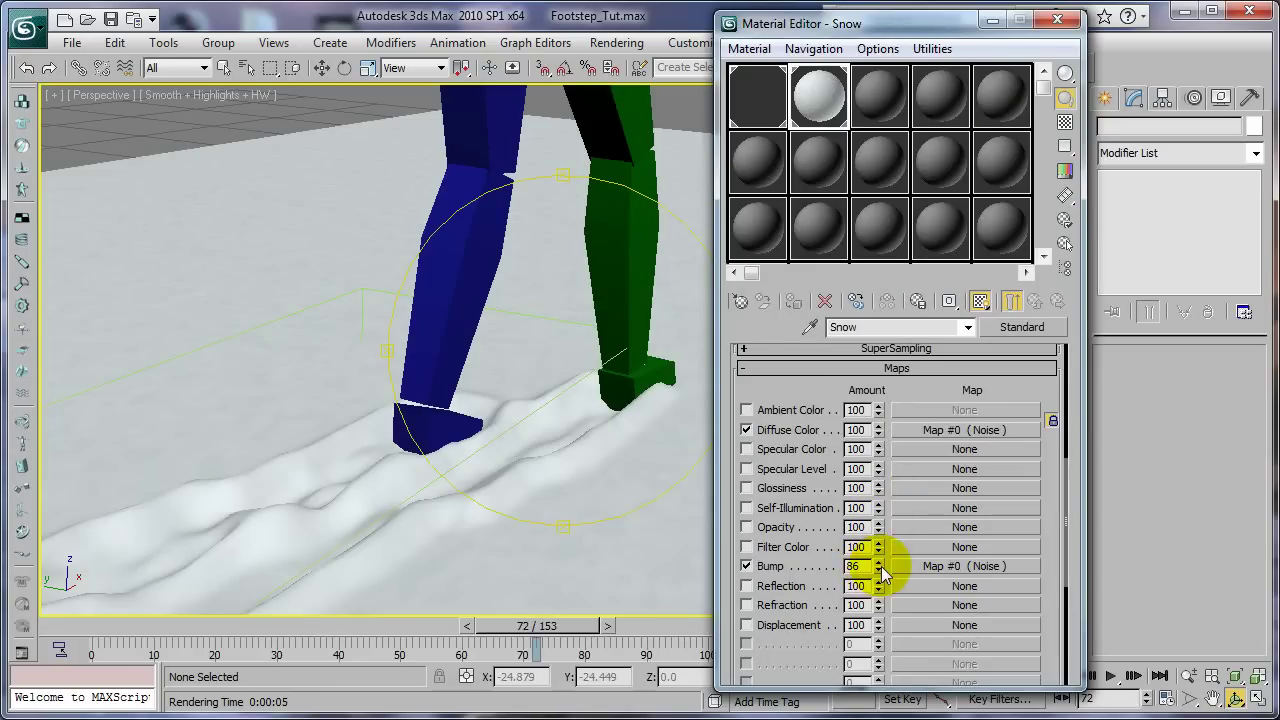
click(993, 21)
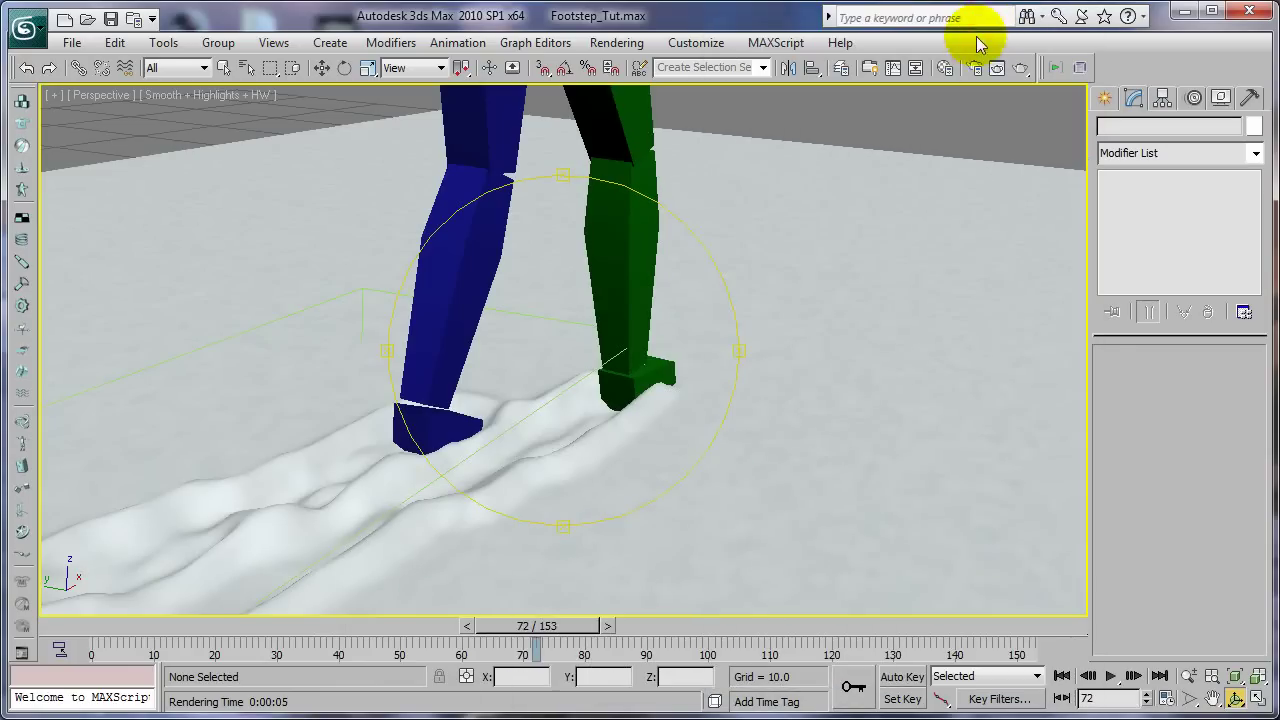
click(1022, 69)
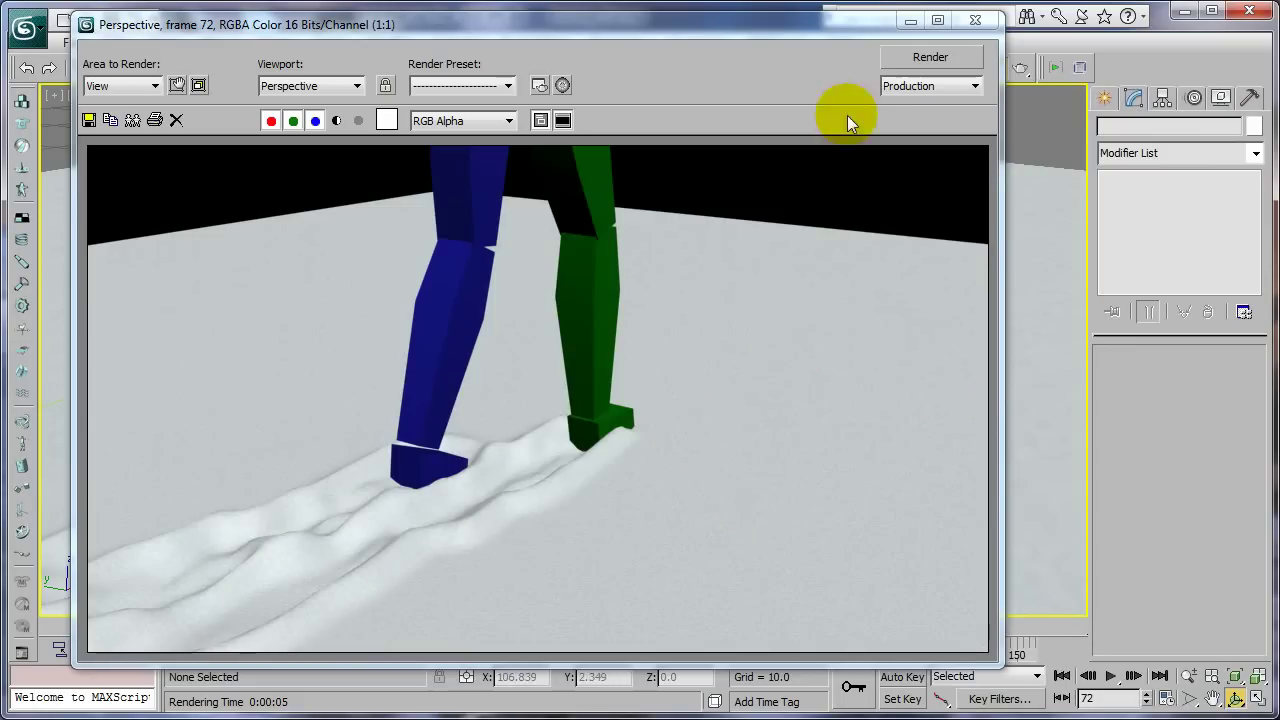
click(975, 20)
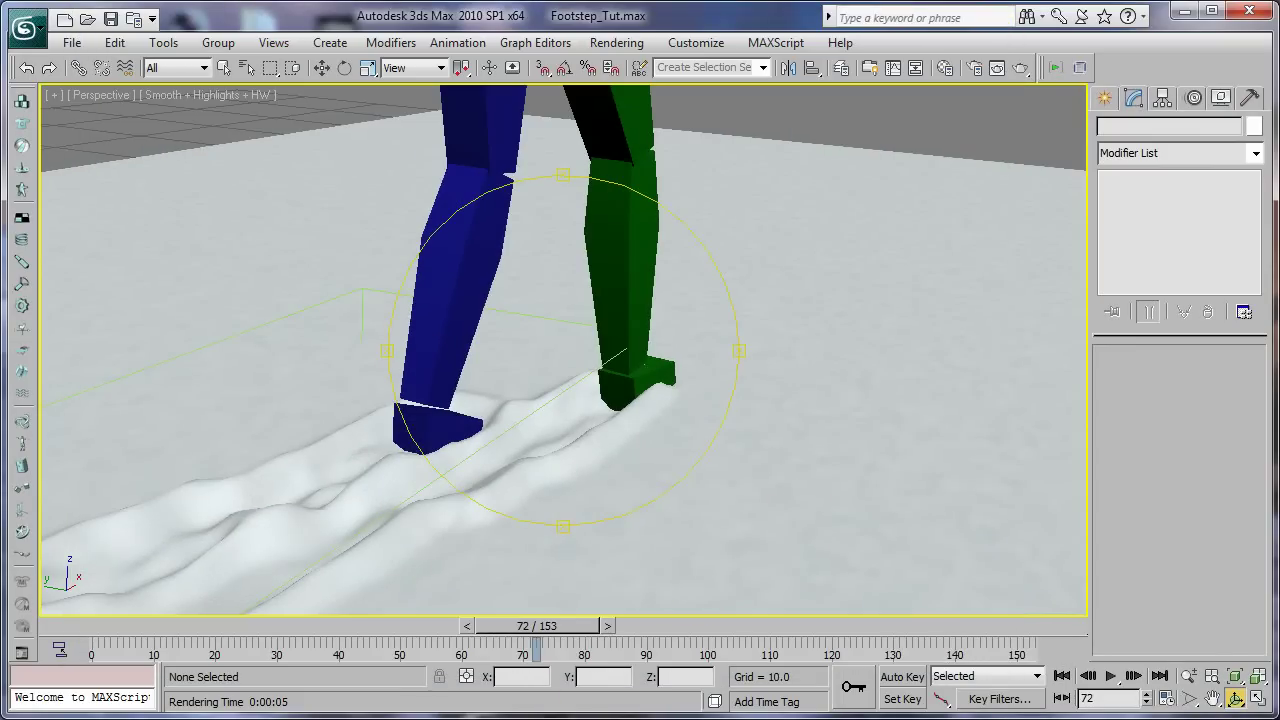
Raise the Bump amount to 243 and render the frame again.
key(m)
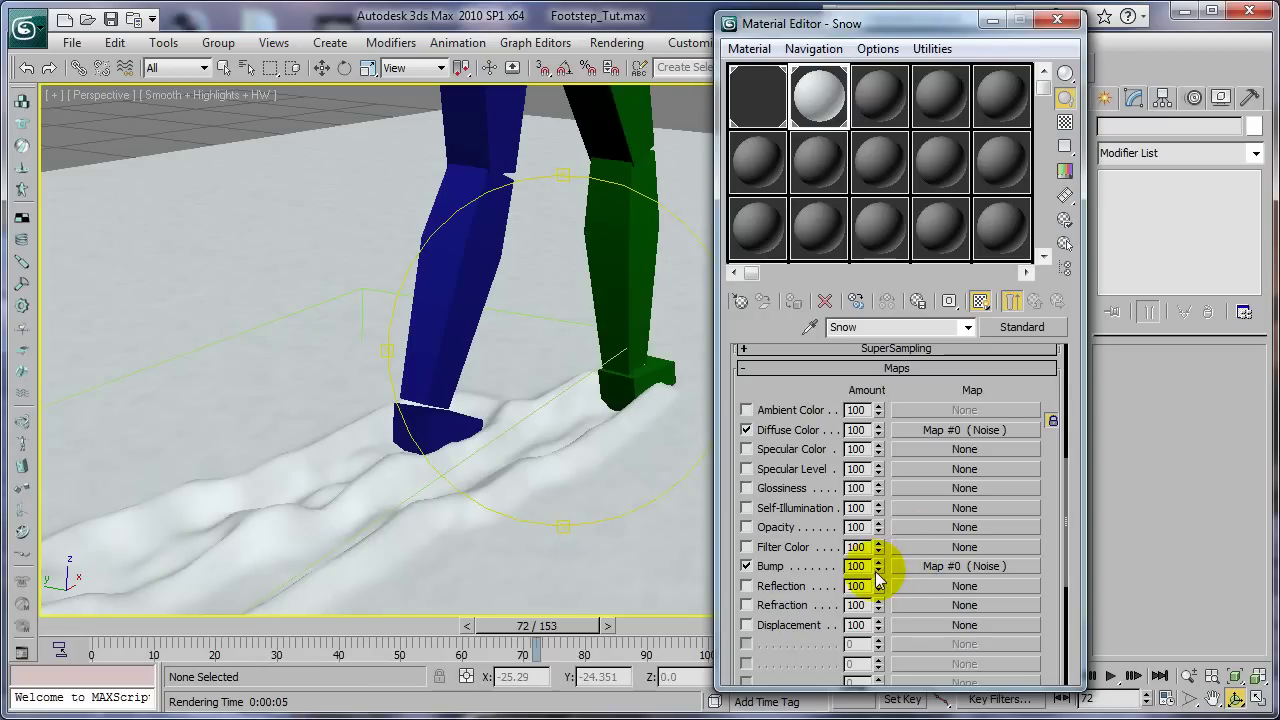
drag(877, 569, 900, 429)
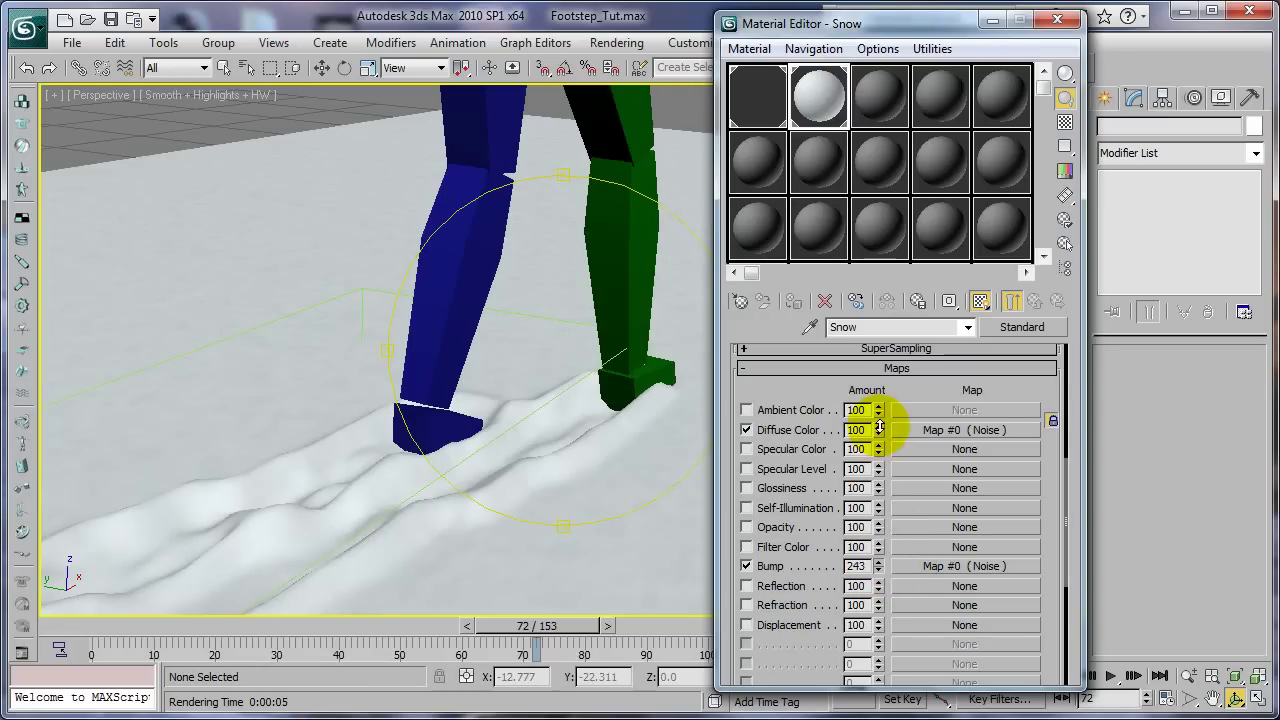
click(991, 20)
click(1022, 66)
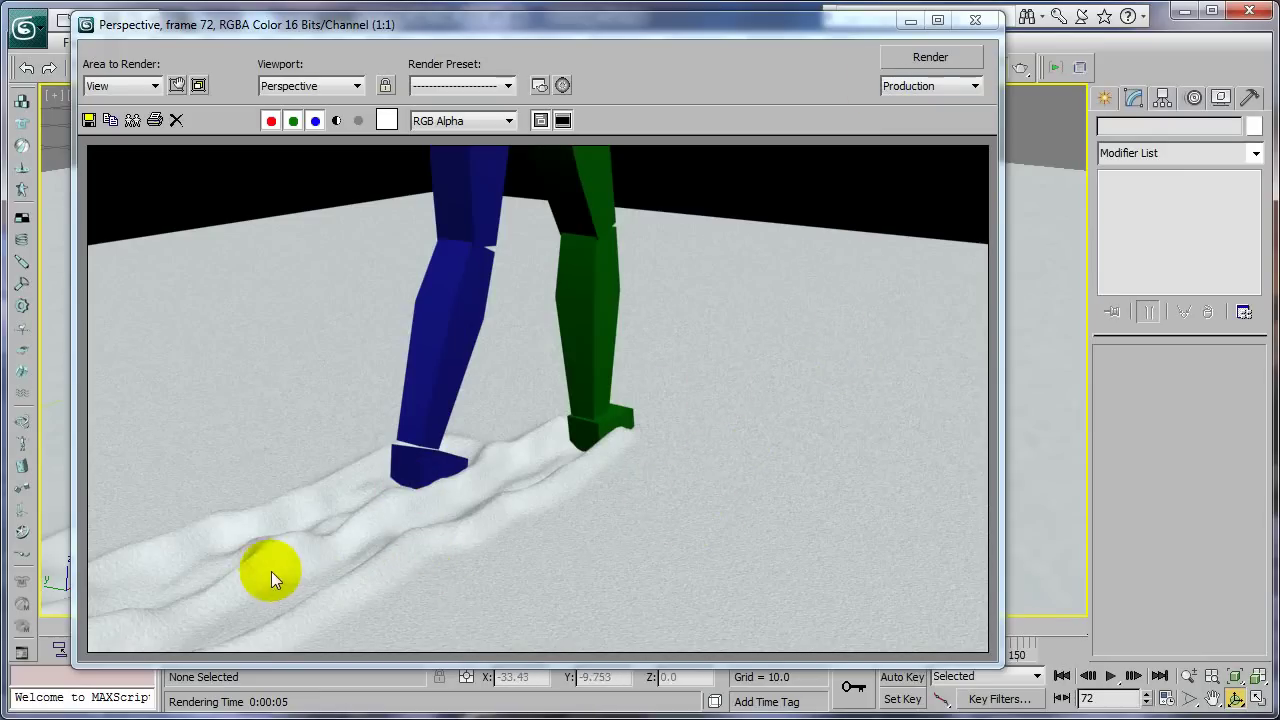
click(975, 20)
Settle the Bump amount at 200 and render the final test frame.
key(m)
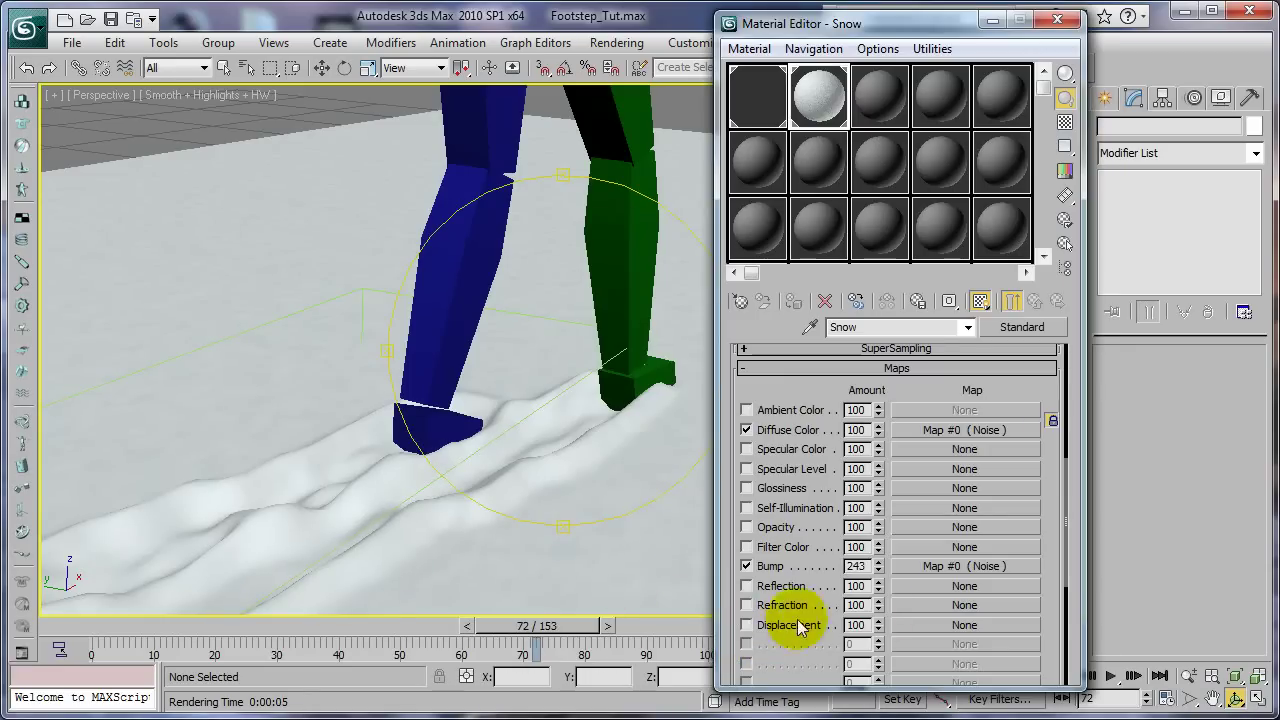
drag(877, 568, 878, 608)
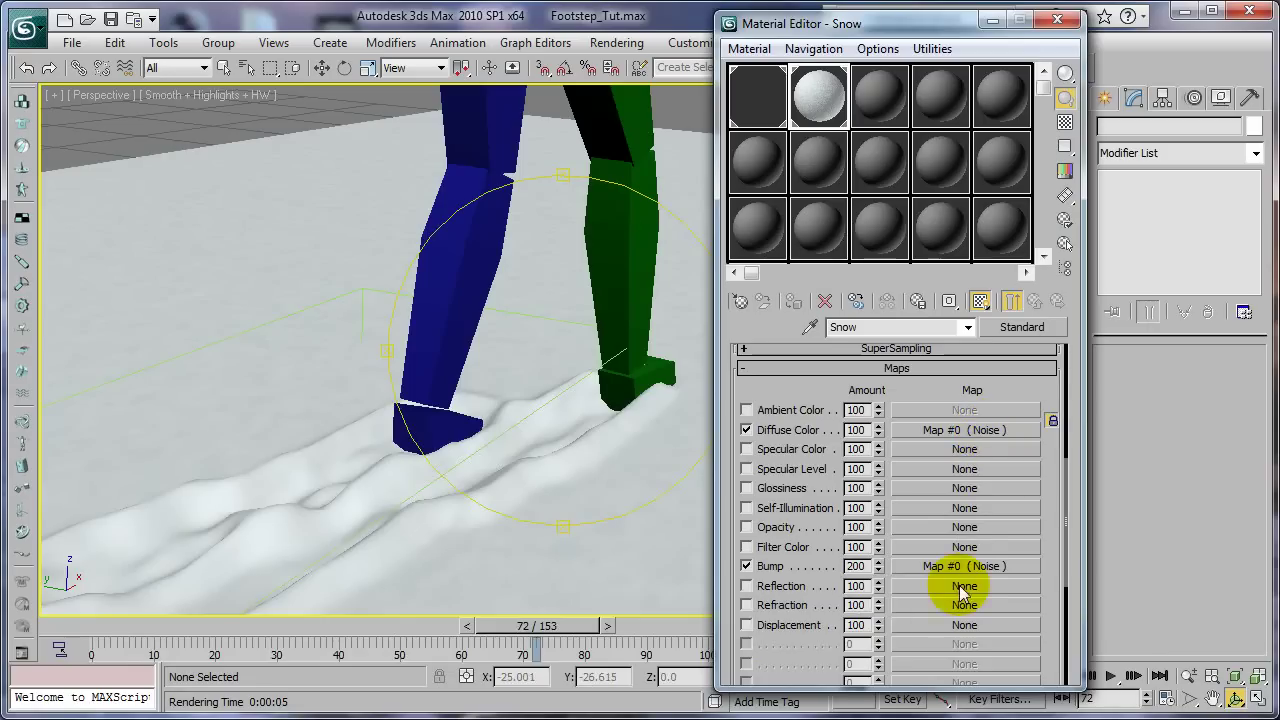
click(990, 21)
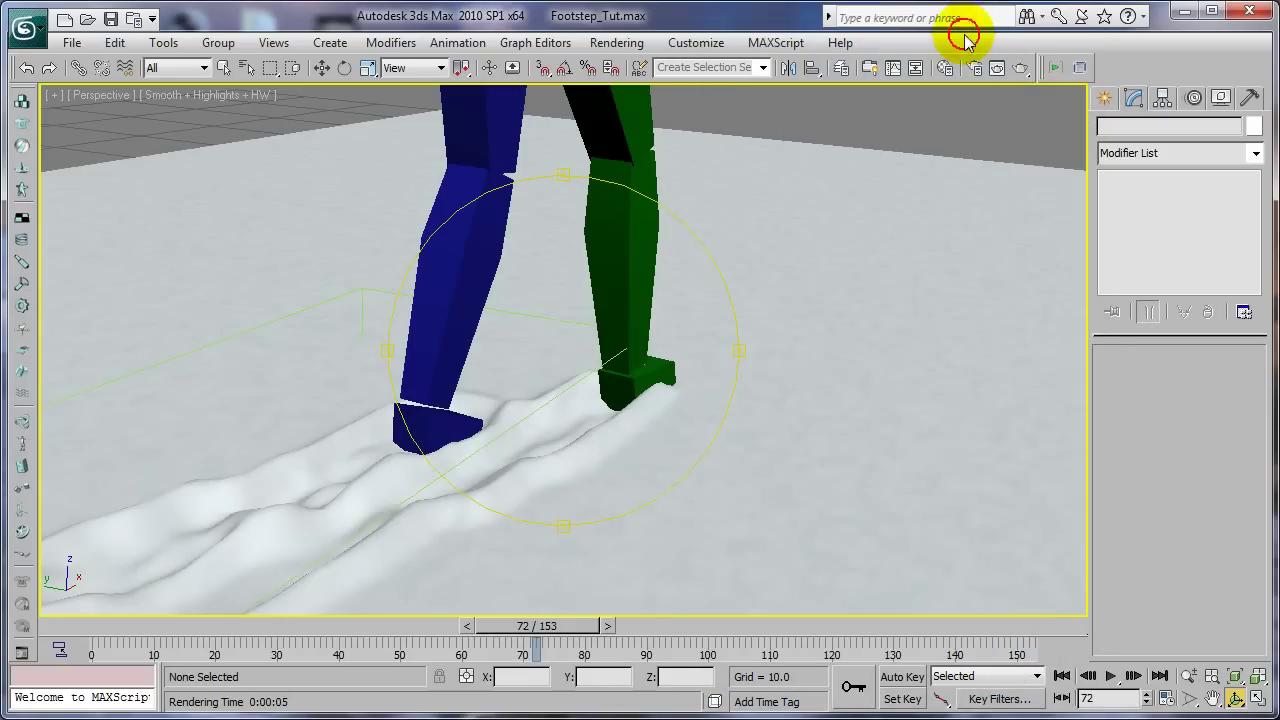
click(1021, 68)
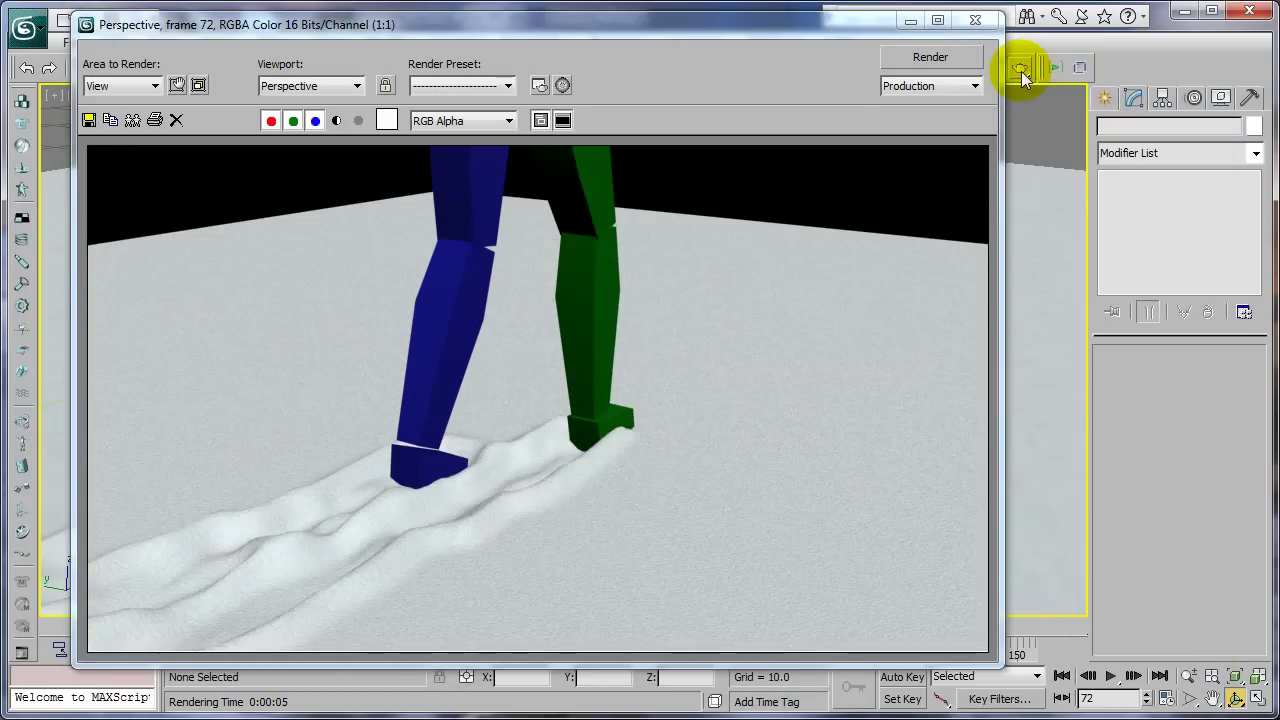
Close the render and zoom the Perspective view back out from the feet.
click(977, 22)
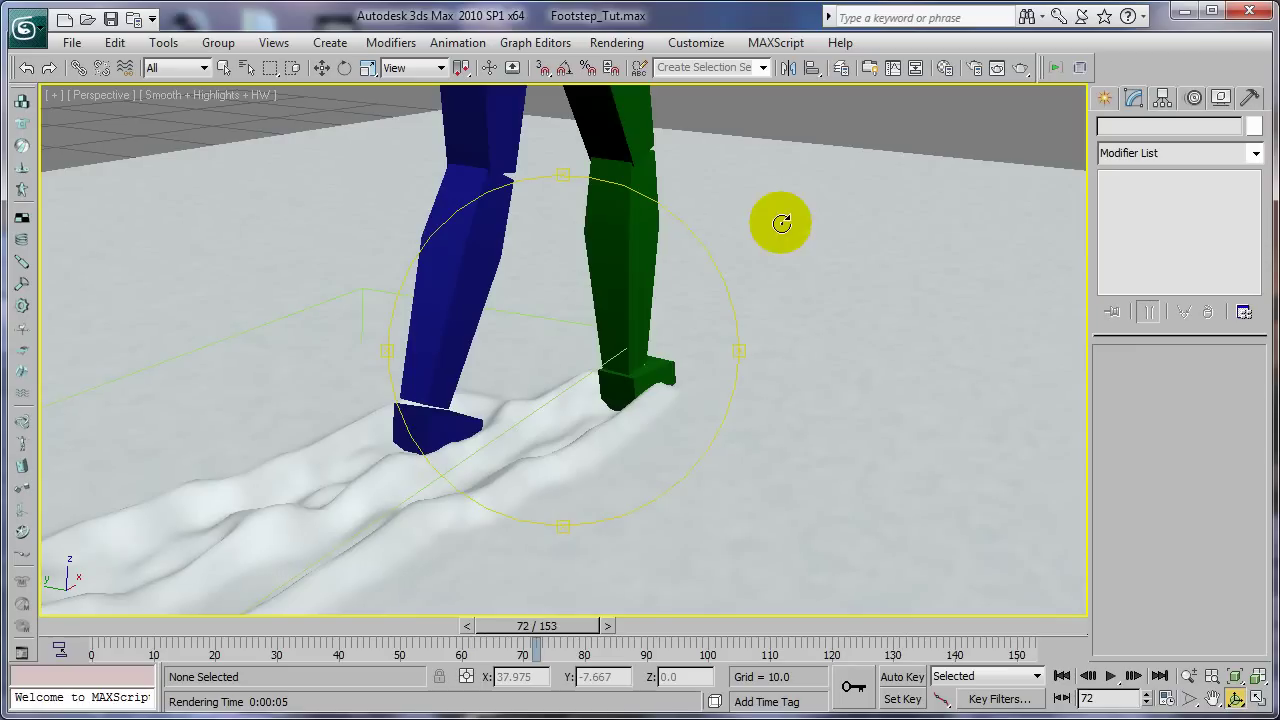
alt+middle_drag(566, 417, 555, 420)
scroll(555, 420, down, 5)
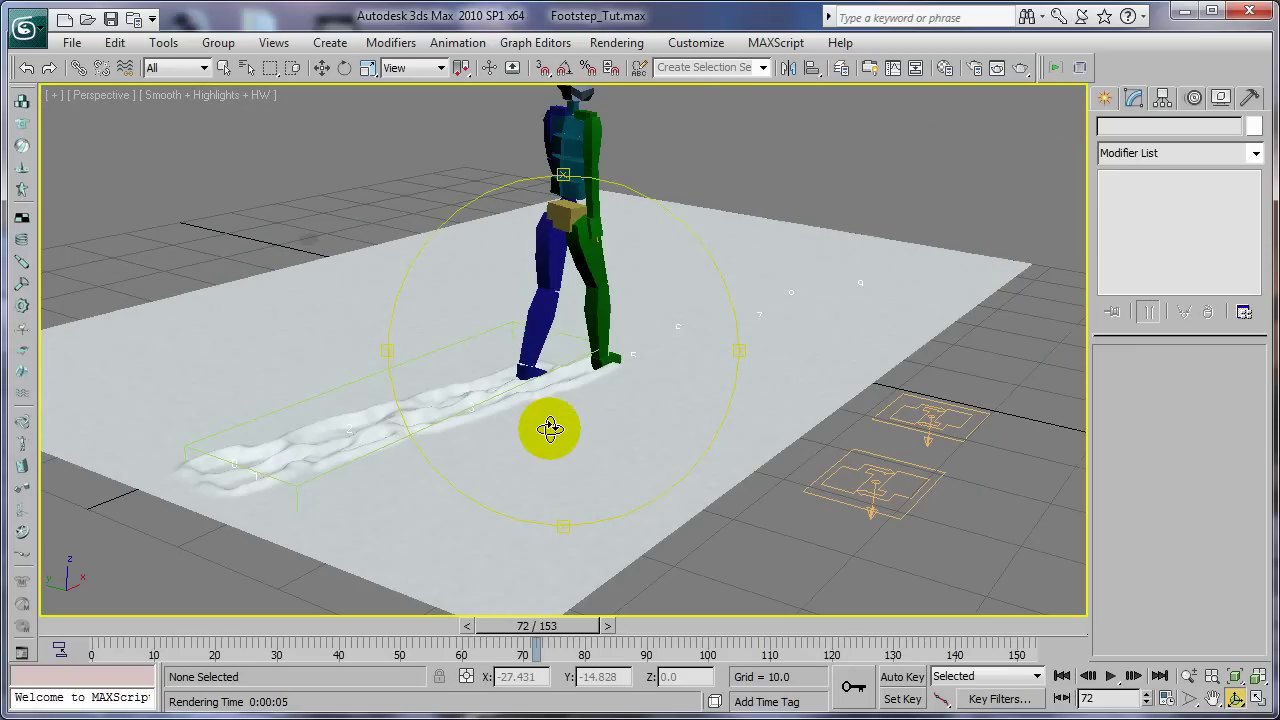
Scrub the animation to frame 56 and orbit slightly to frame the walking figure.
drag(549, 614, 438, 592)
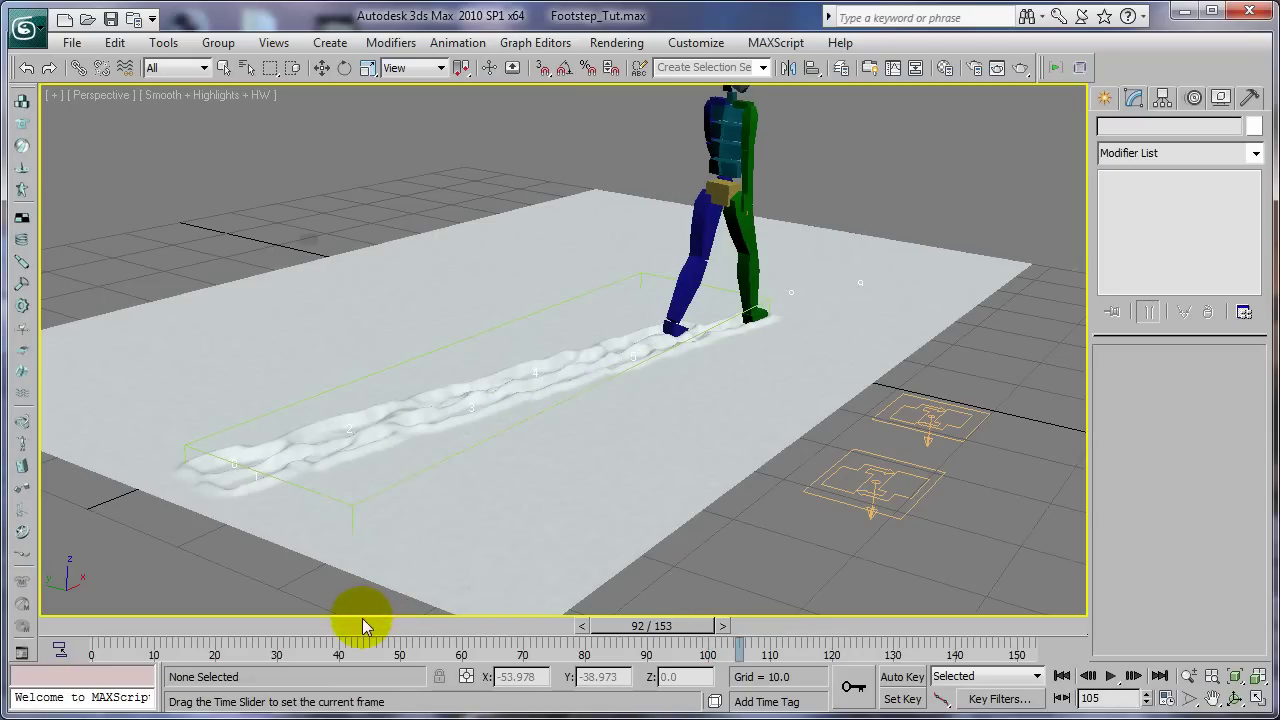
drag(360, 618, 440, 600)
key(ctrl+r)
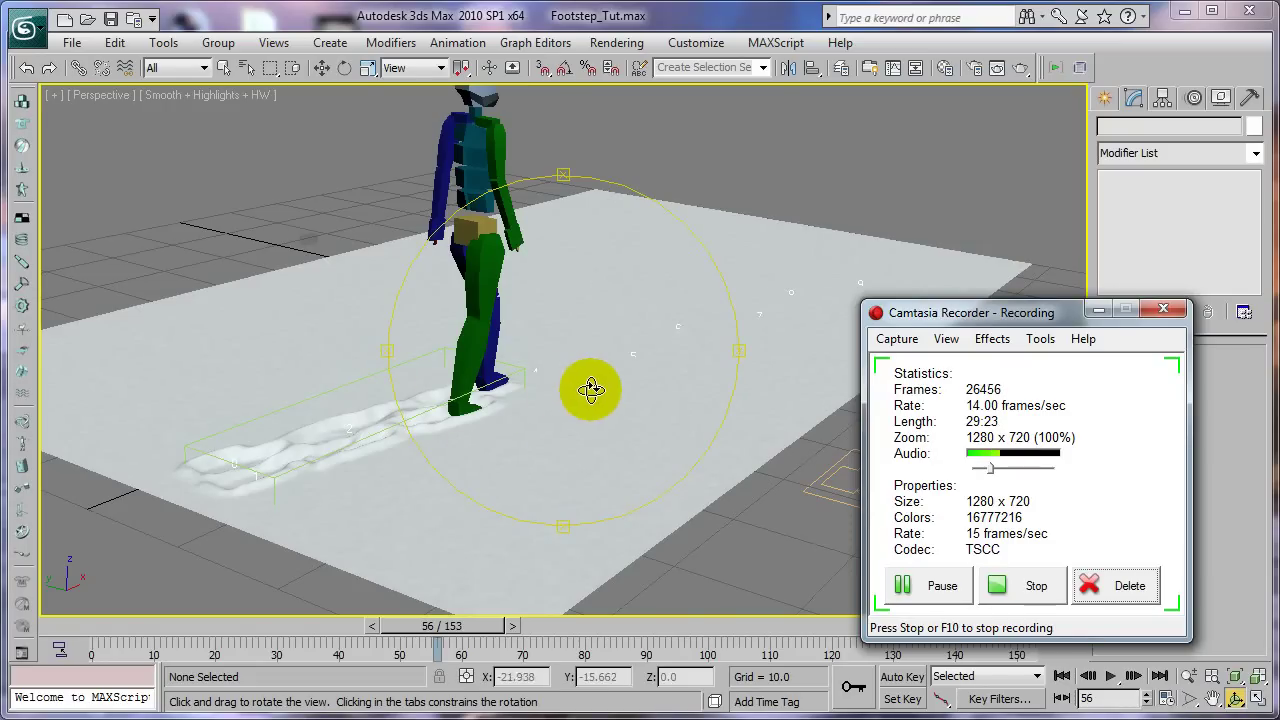
mouse_move(551, 391)
mouse_down()
mouse_move(569, 402)
mouse_move(543, 400)
mouse_up()
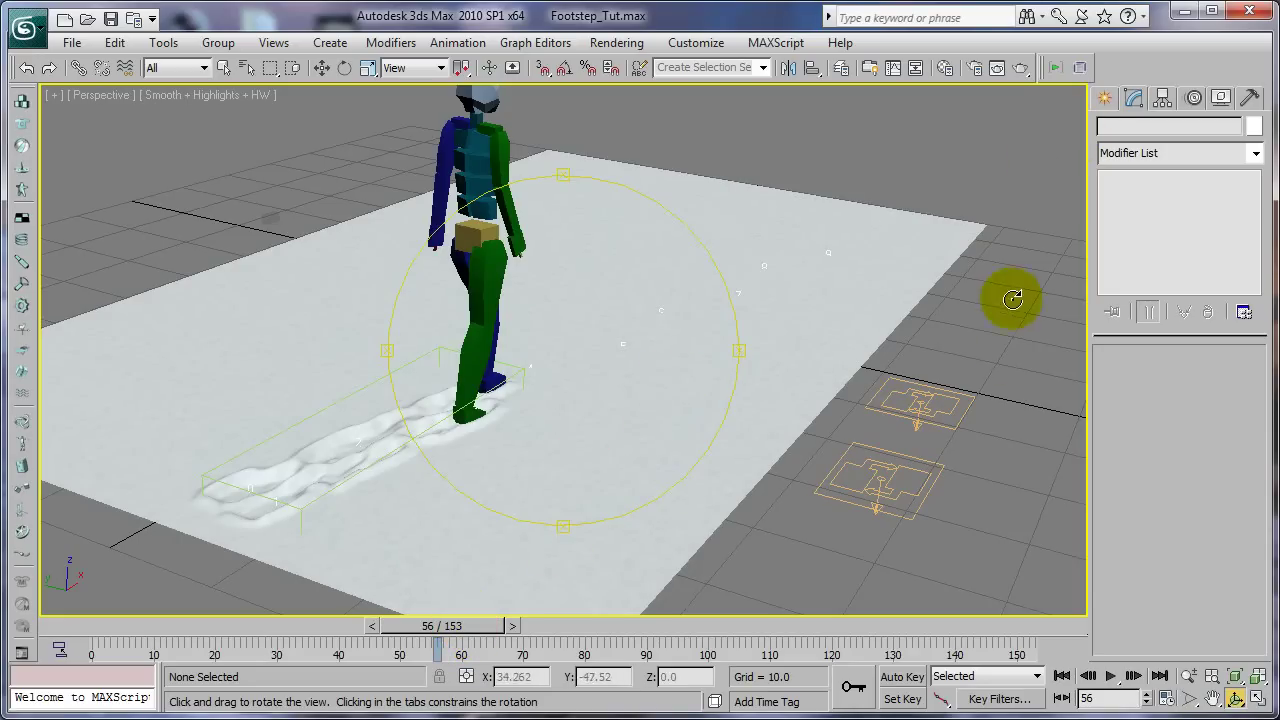
click(223, 67)
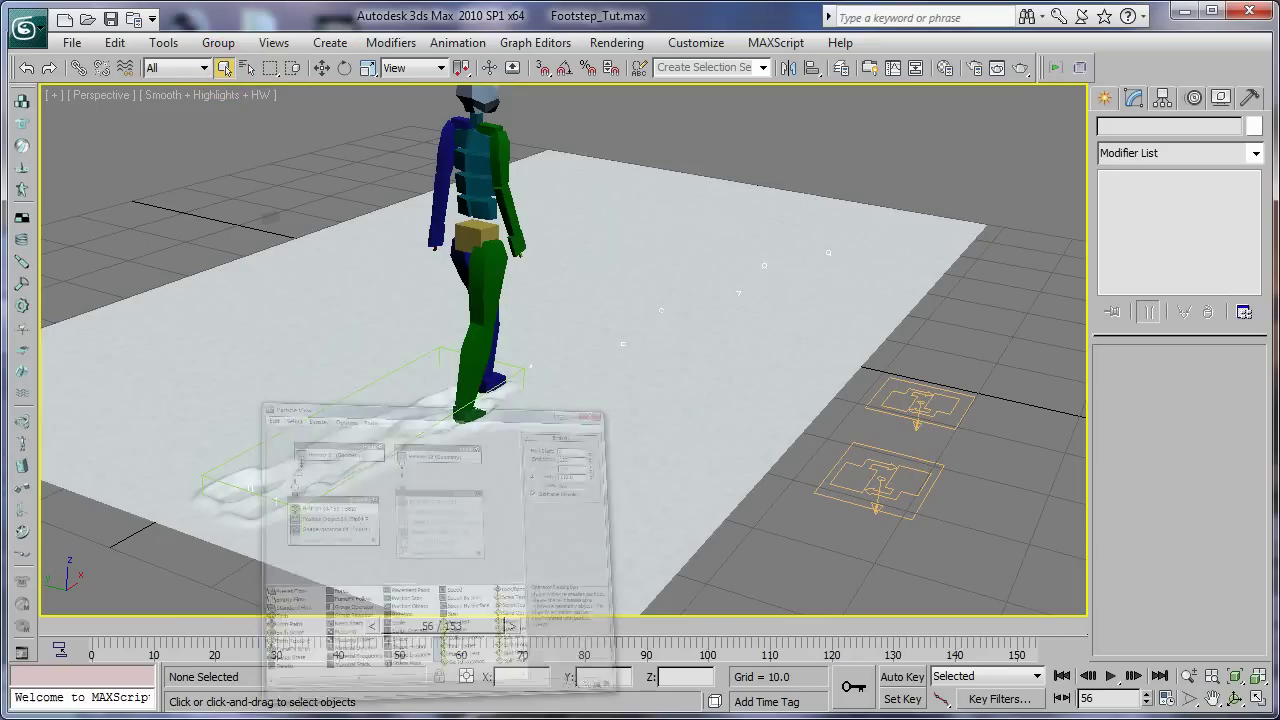
Inspect the Foot_Prints flow in Particle View, then list the Forces space warps (Wind, Gravity, Drag).
key(6)
drag(758, 47, 739, 48)
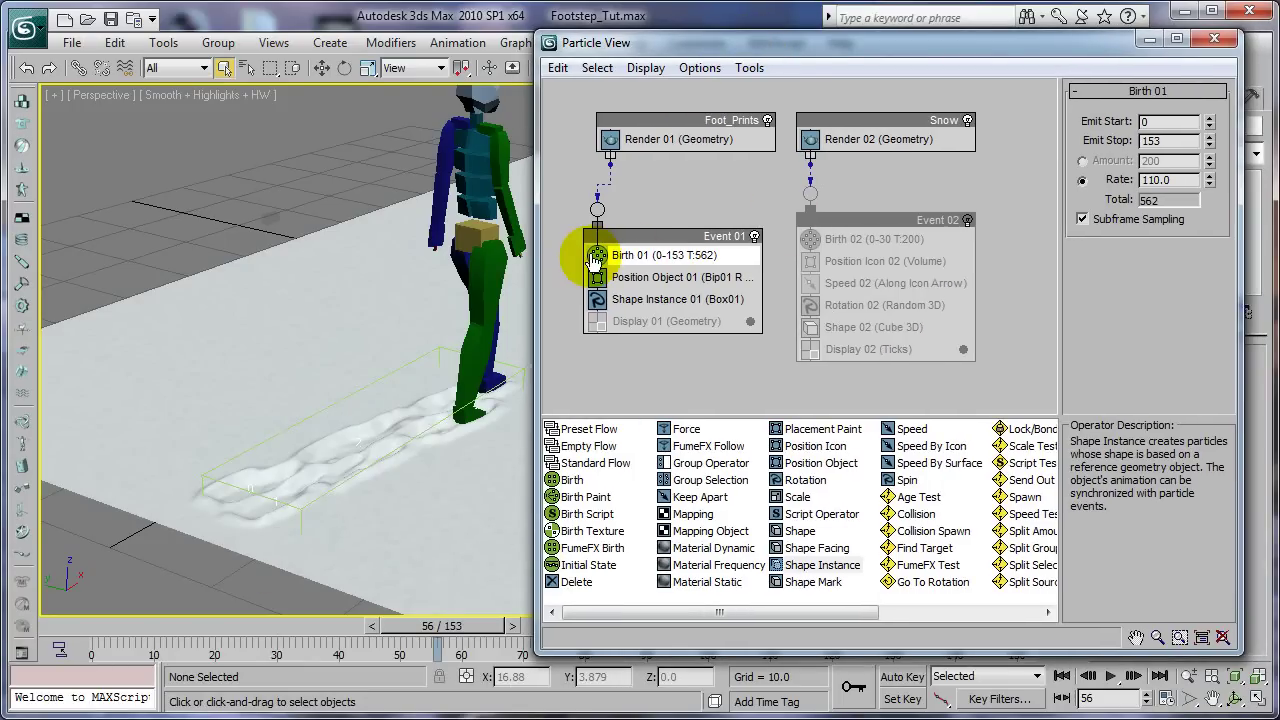
click(1146, 40)
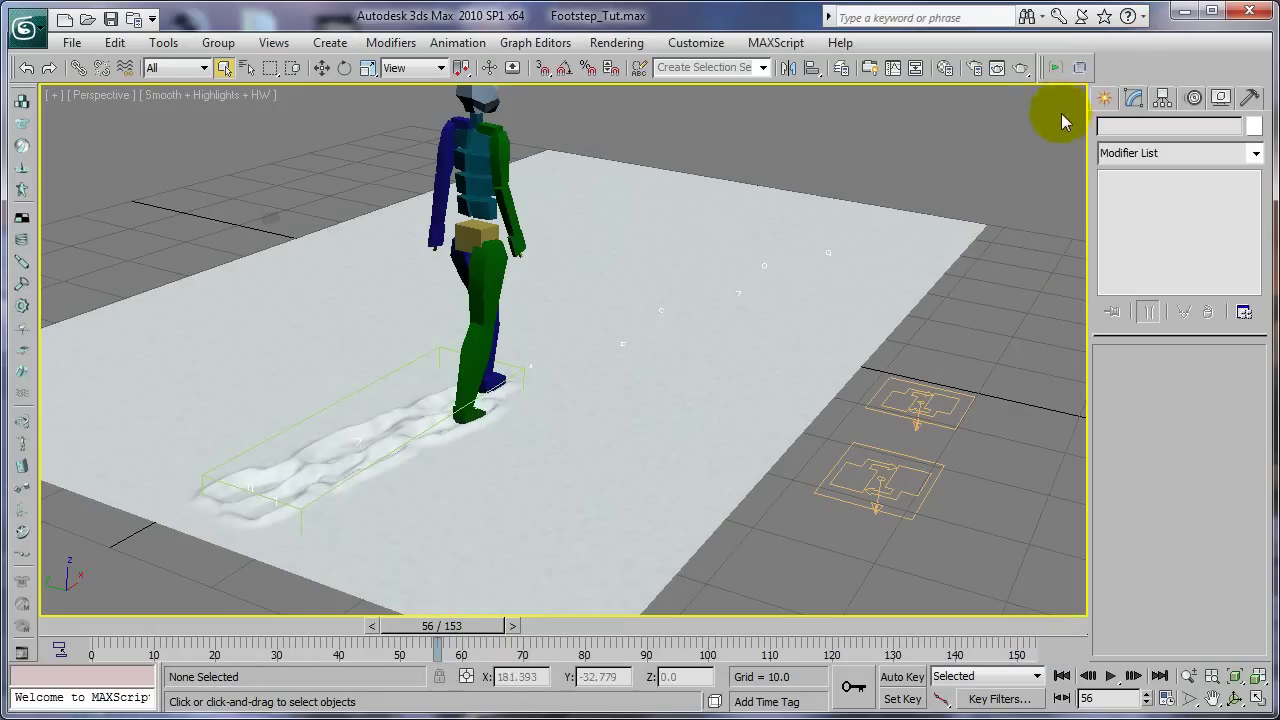
click(1104, 98)
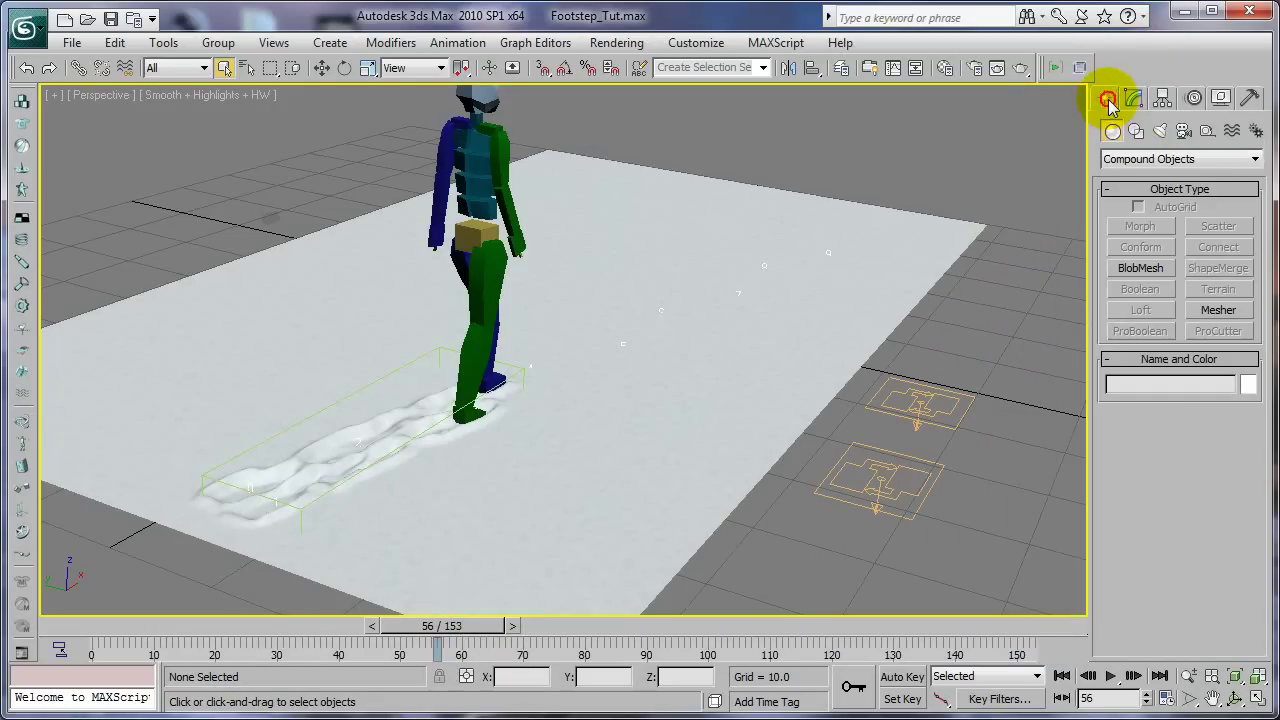
click(1231, 131)
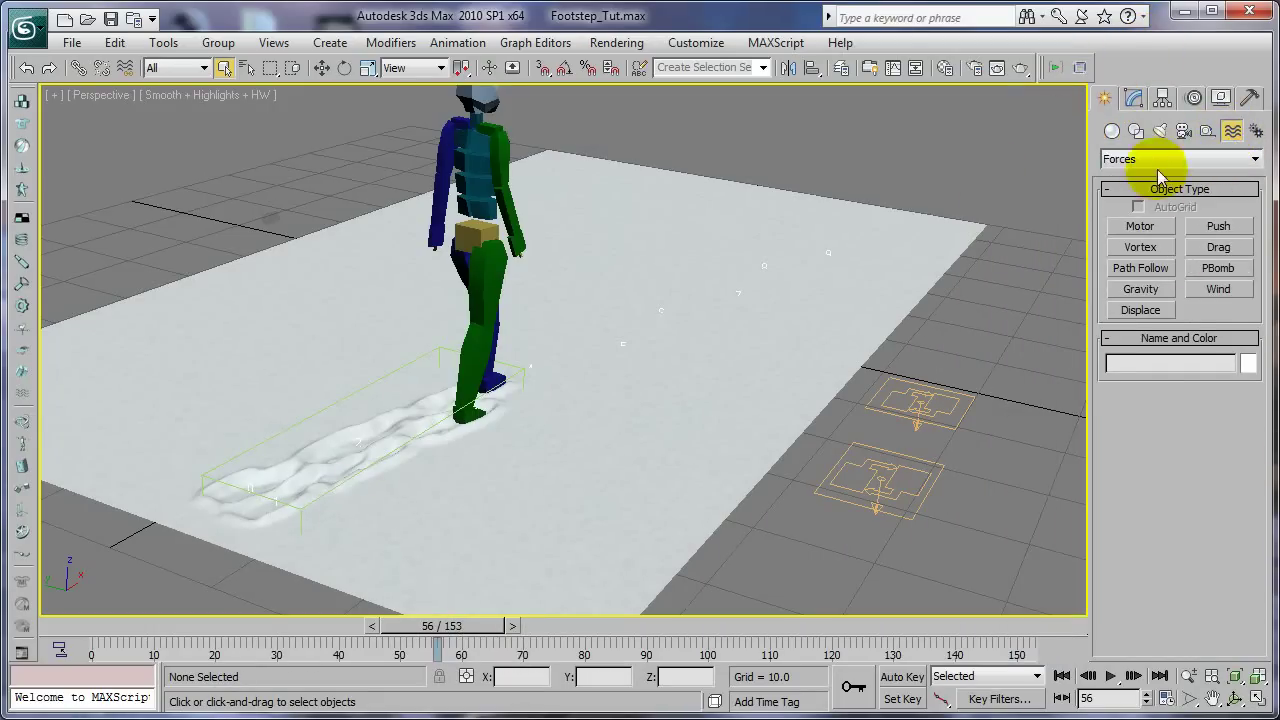